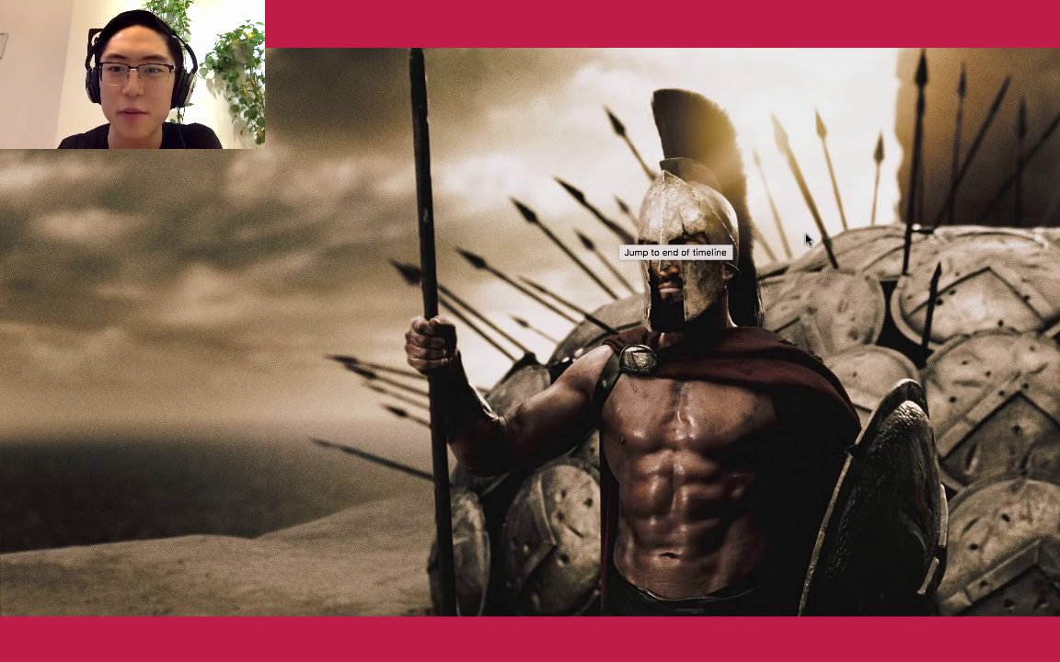
Launch Safari by searching for it in Spotlight
key(super+space)
text(sa)
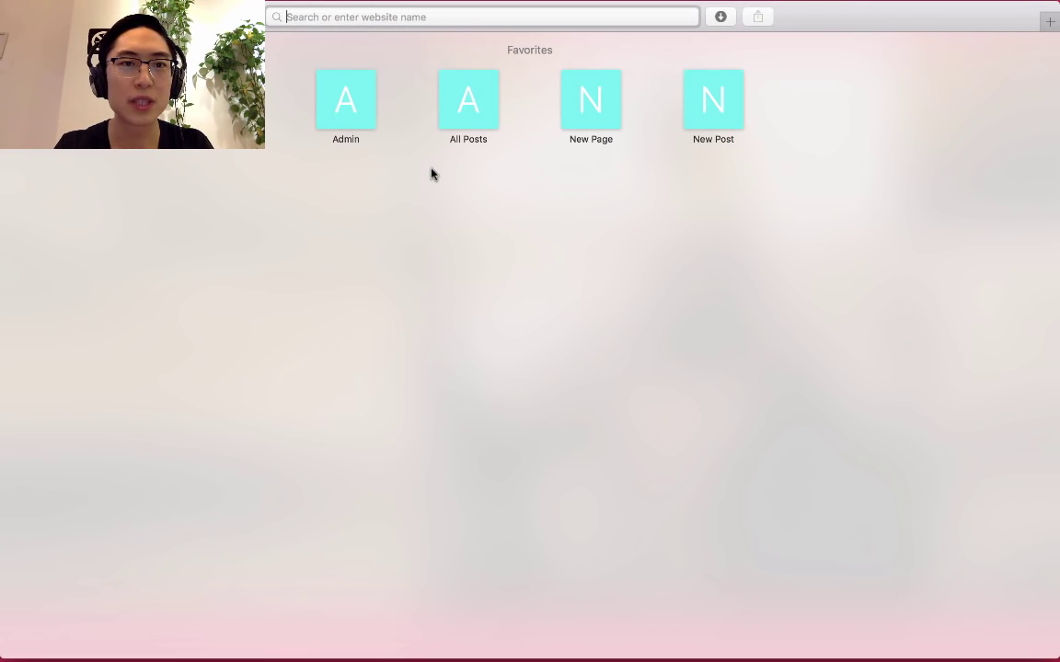
Search 'eric kim preset' and download Eric-Kim-Lightroom-Presets-2017.zip from the Eric Kim presets page
text(eric kim pr)
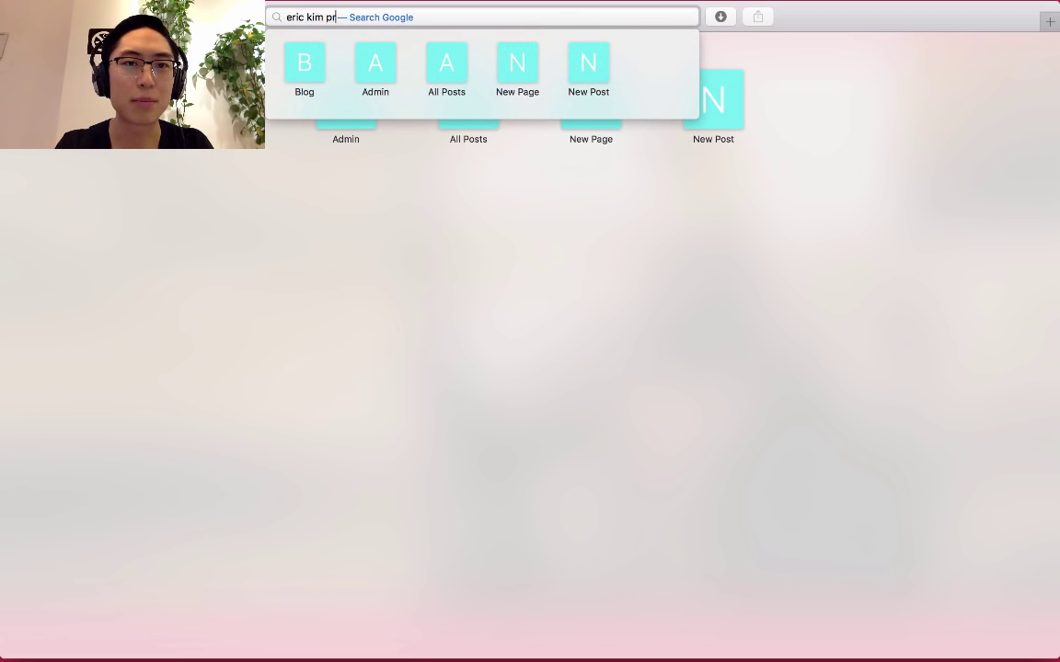
text(eset)
key(Return)
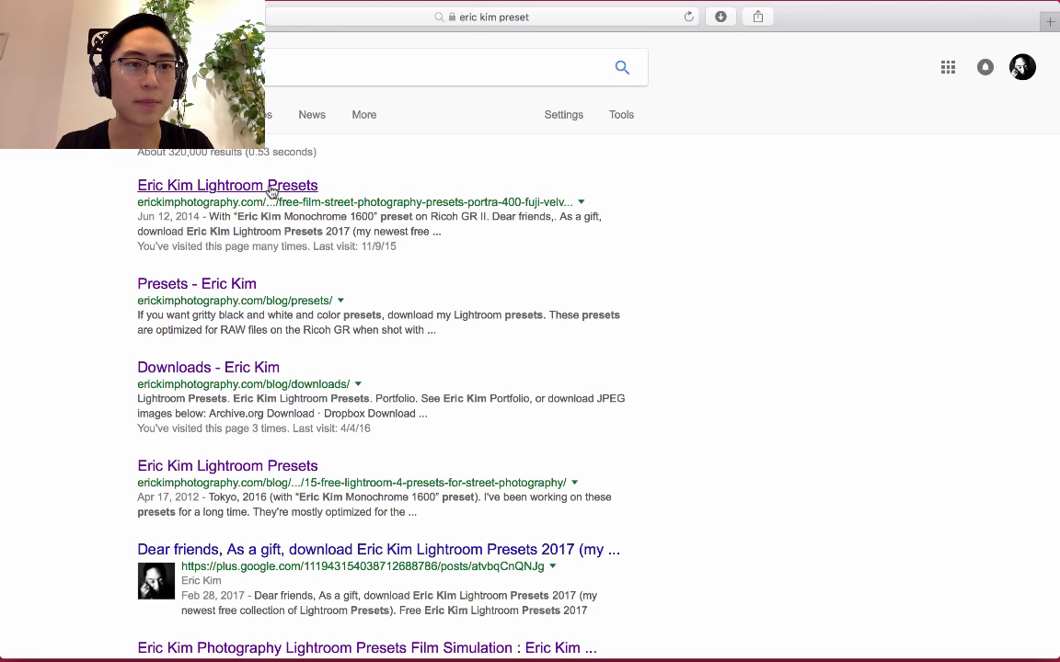
click(276, 186)
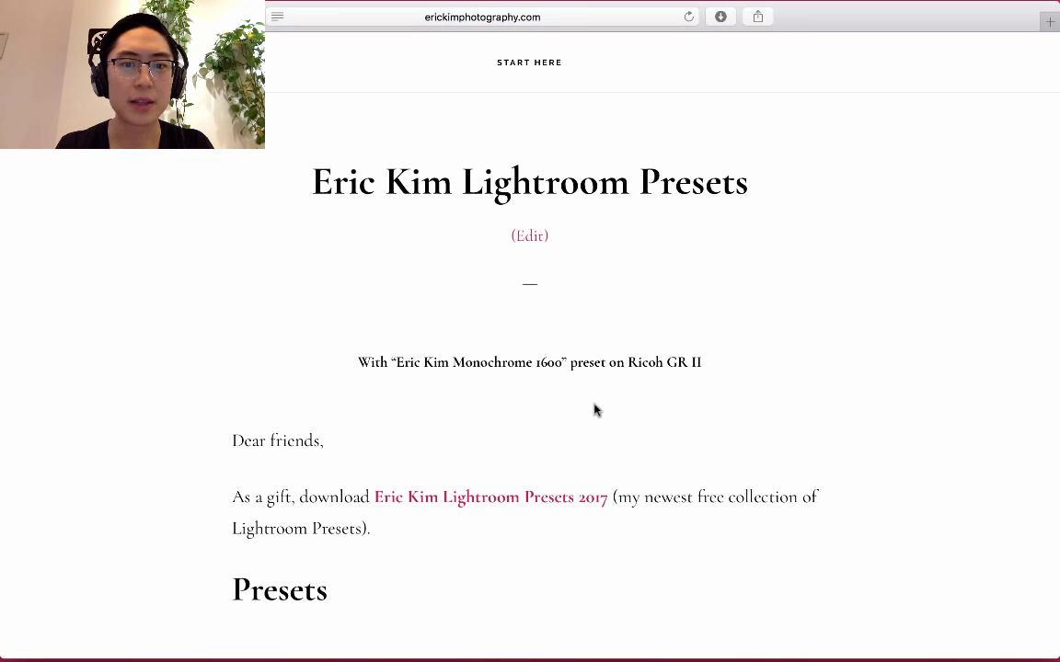
scroll(593, 410, down, 5)
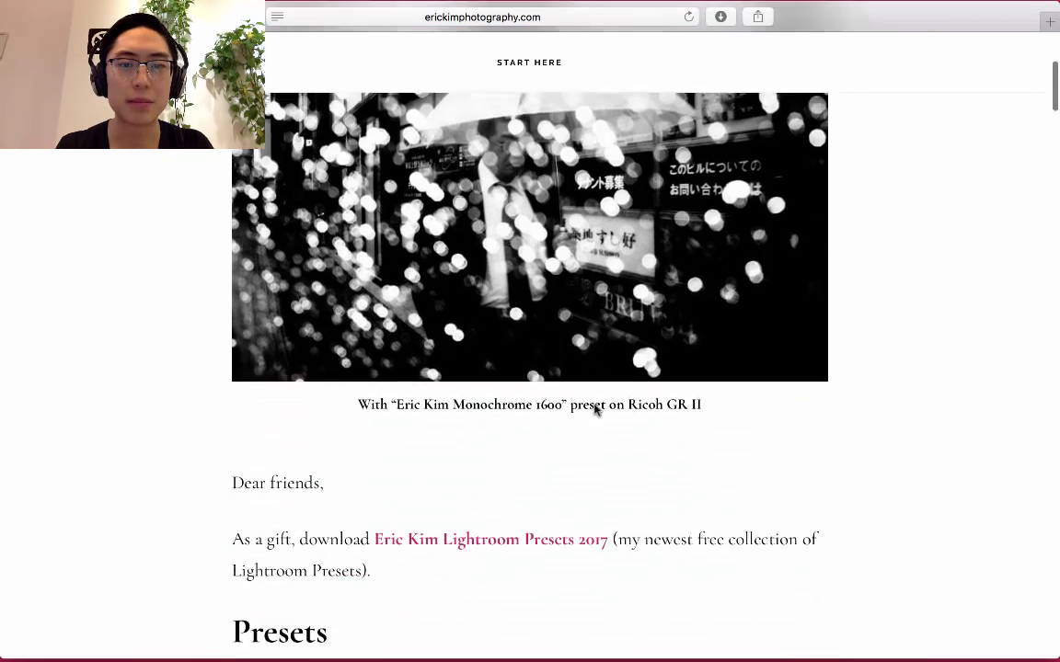
click(495, 457)
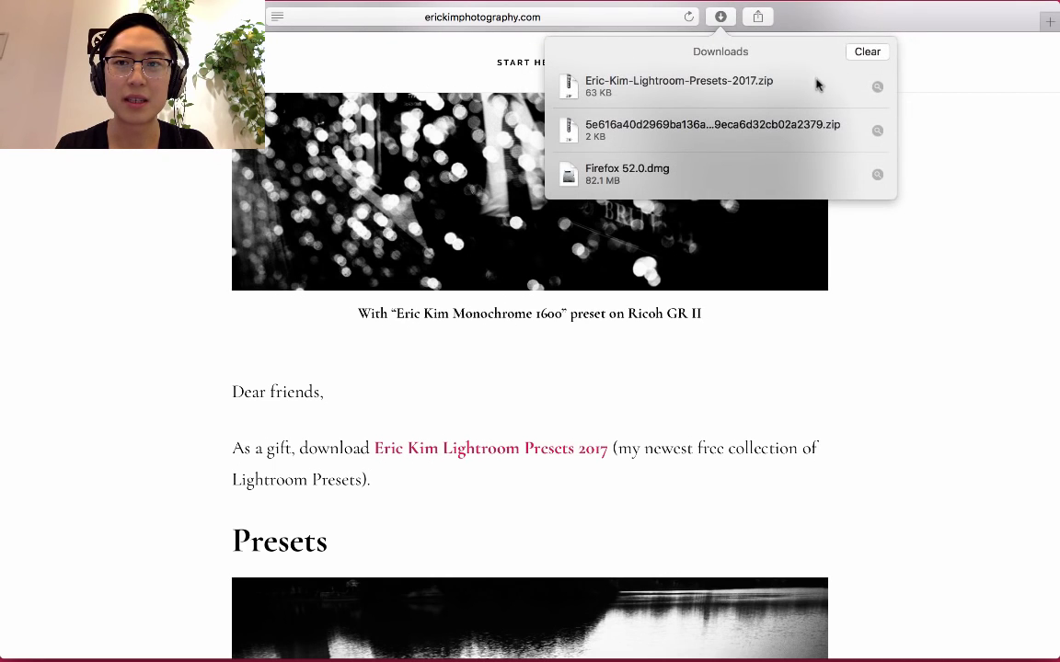
Unzip the presets archive in Finder and inspect the Color 1600 and Monochrome 1600 preset files
click(877, 88)
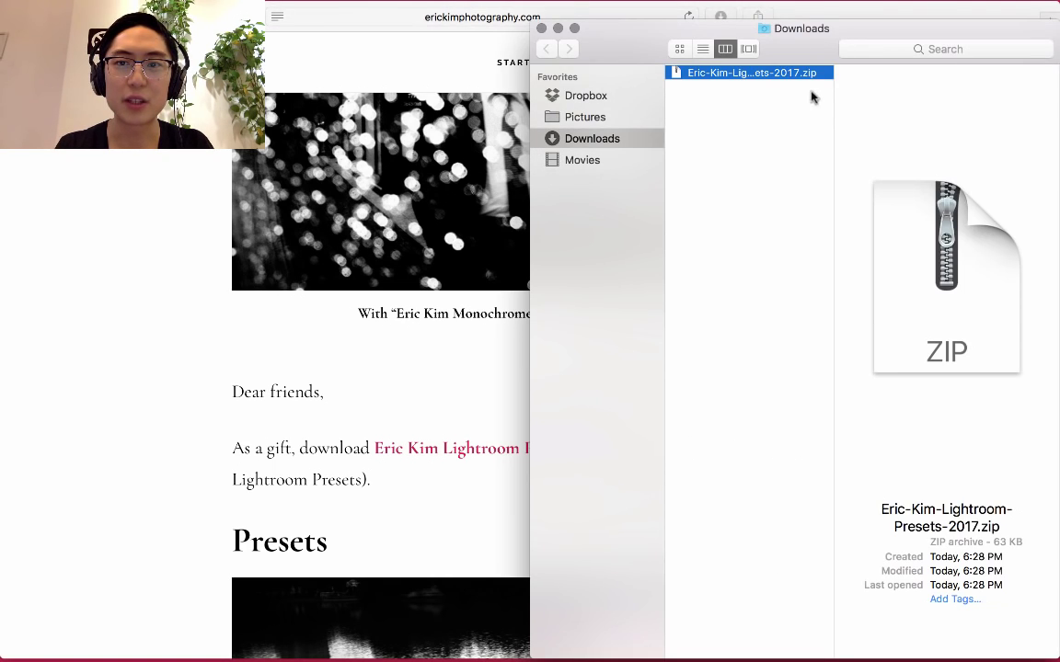
double_click(788, 74)
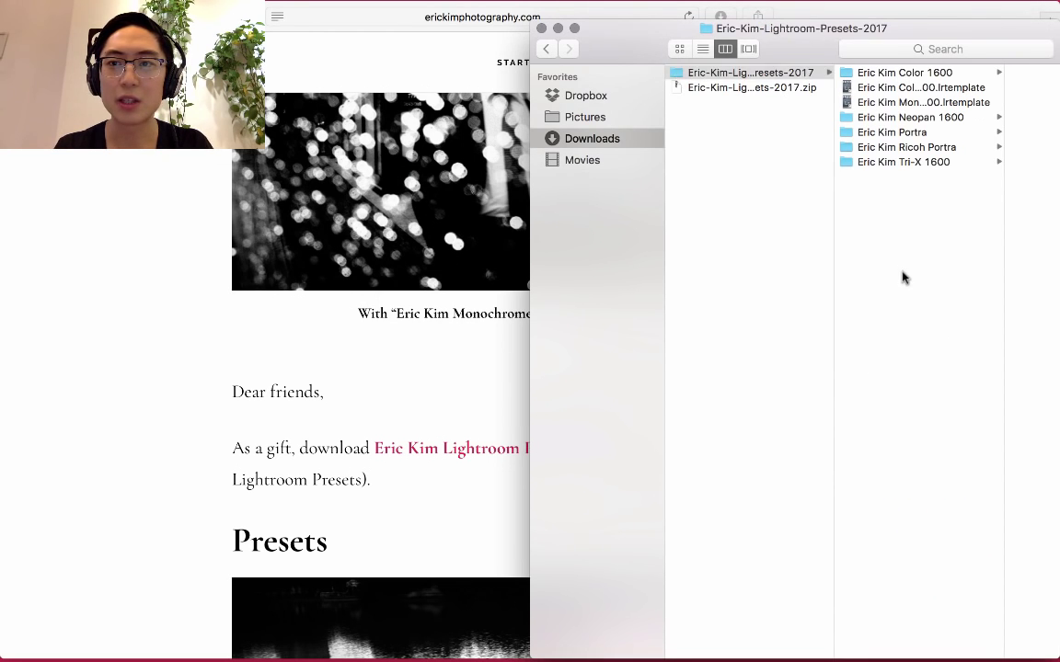
drag(901, 277, 882, 55)
click(886, 211)
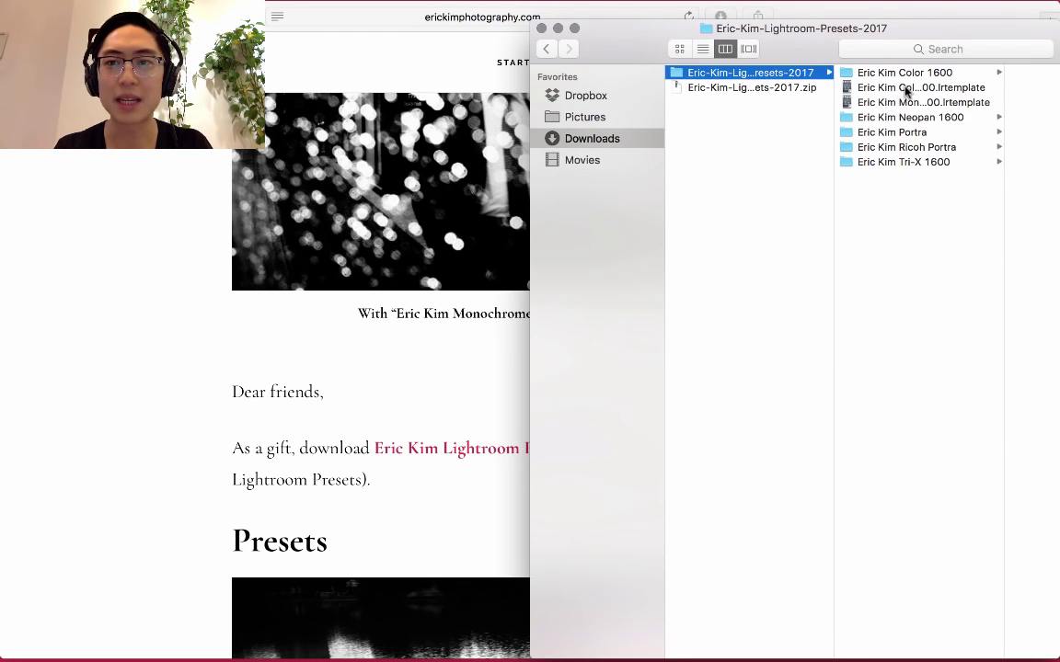
click(906, 89)
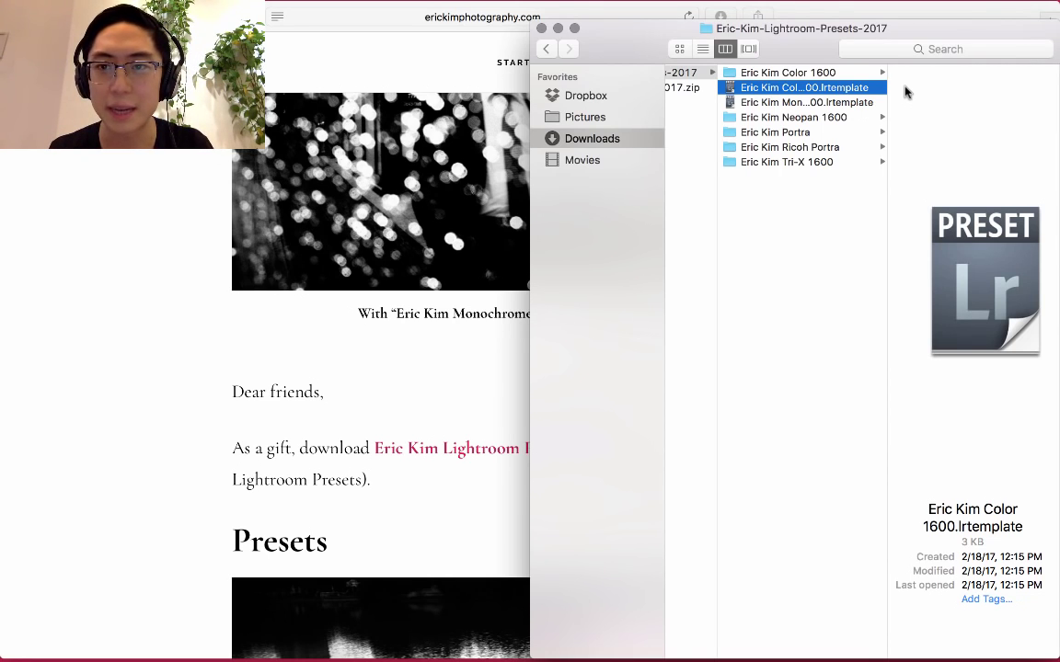
key(Down)
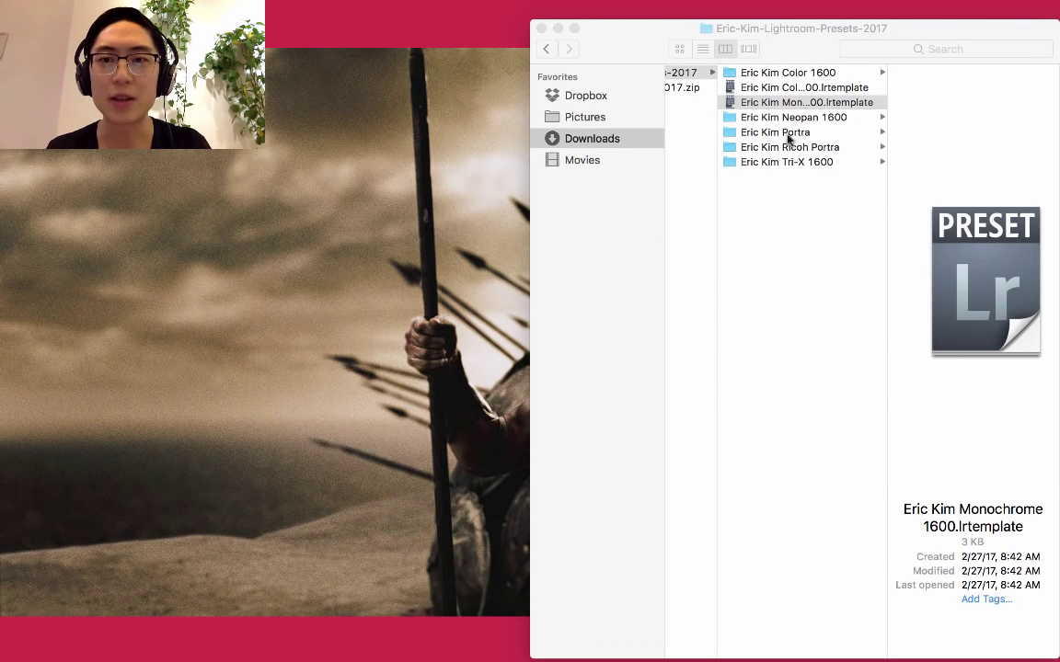
Browse the Color 1600, Neopan 1600, Portra and Ricoh Portra subfolders, then bring Lightroom forward
click(830, 78)
click(830, 74)
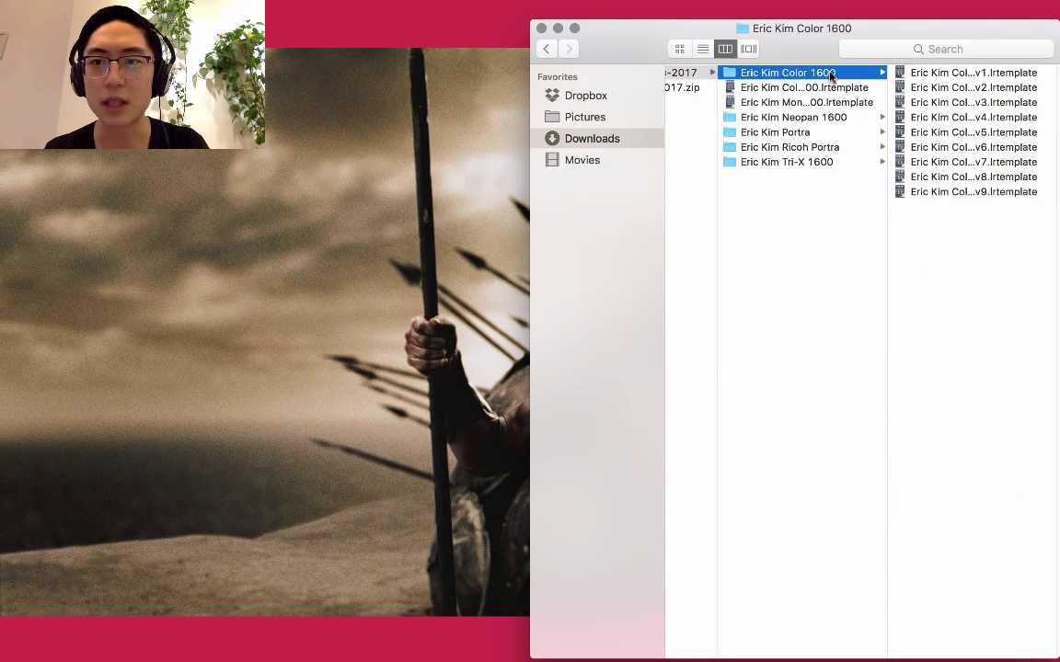
click(827, 117)
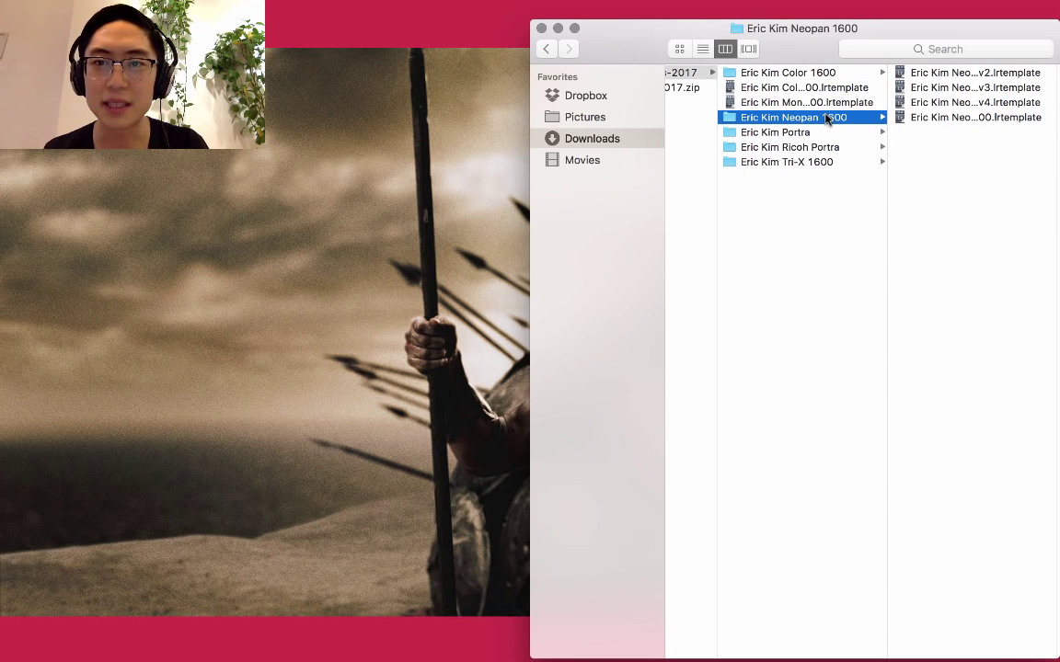
key(Down)
key(Down)
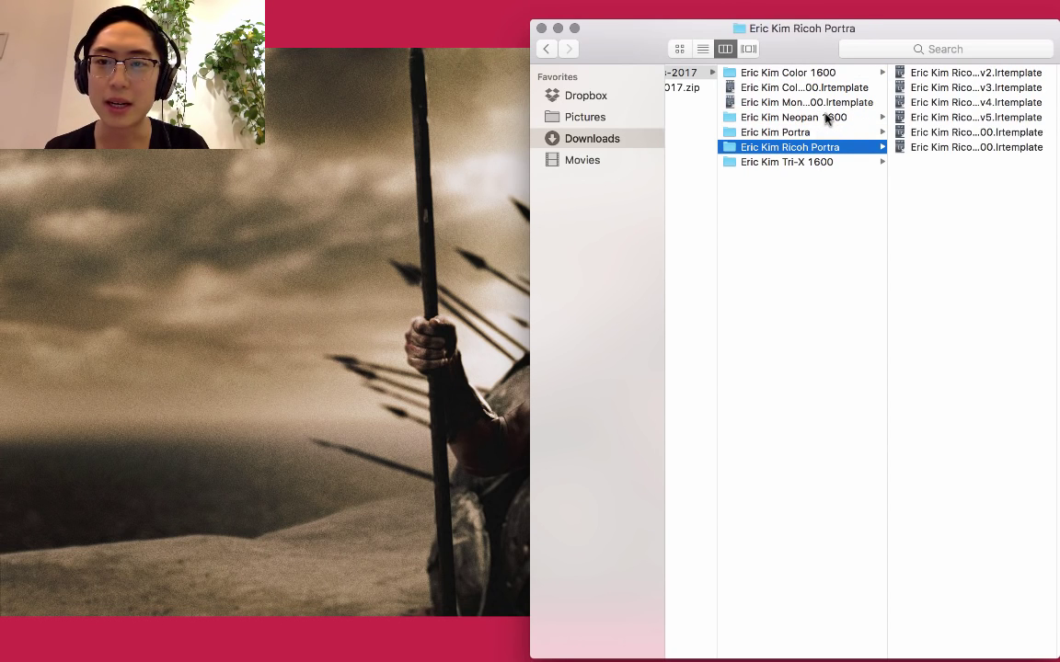
key(Down)
click(449, 633)
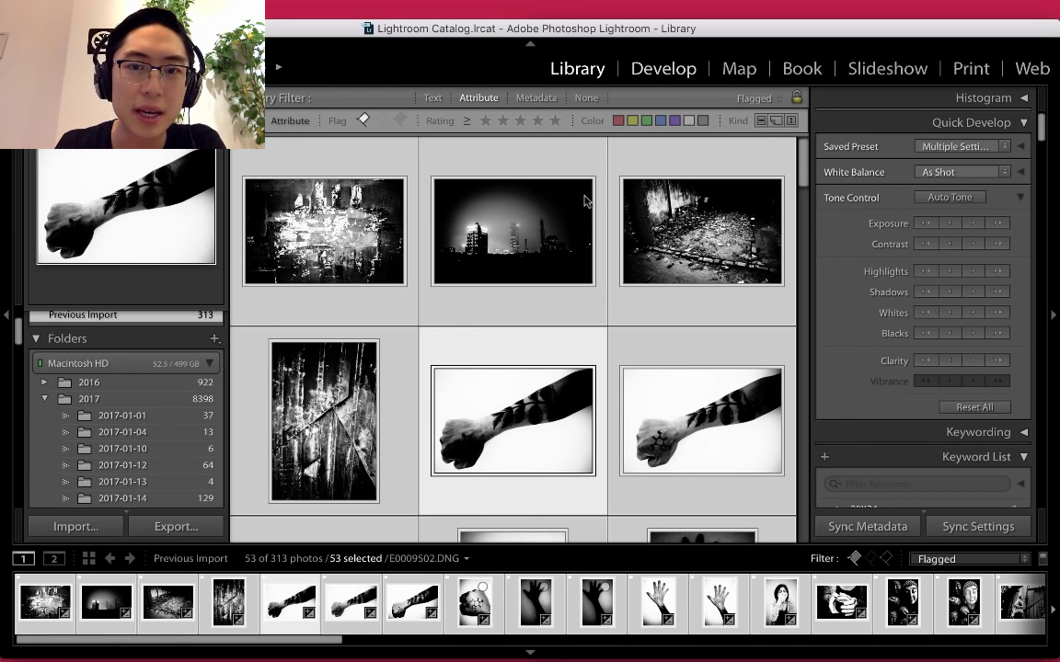
Switch to Develop and bring up the right-click menu on User Presets in the Presets panel
key(d)
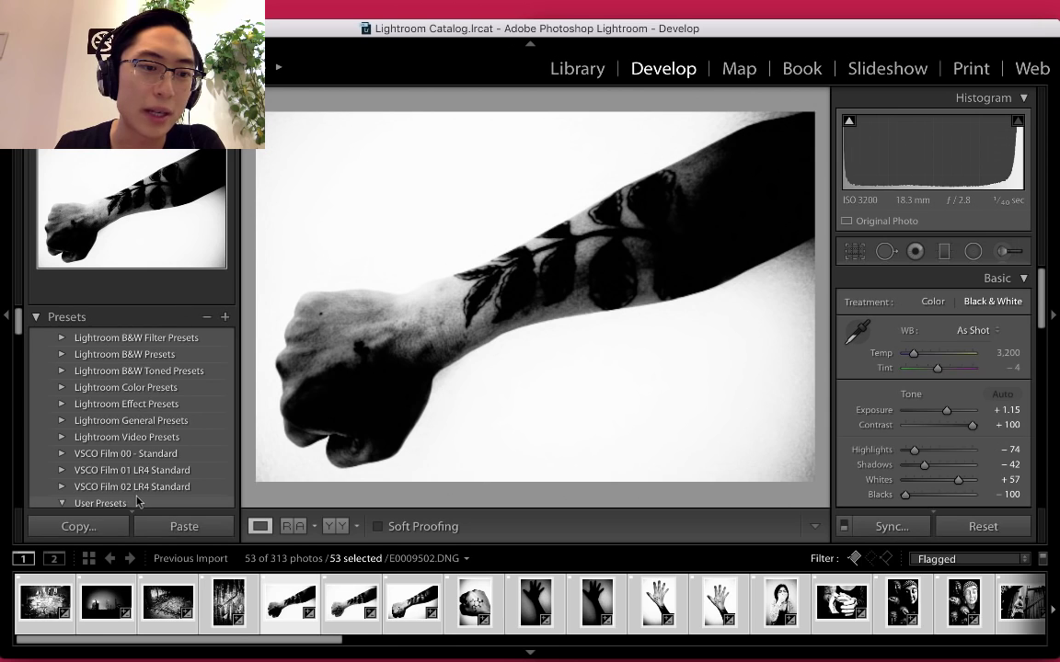
scroll(135, 487, down, 2)
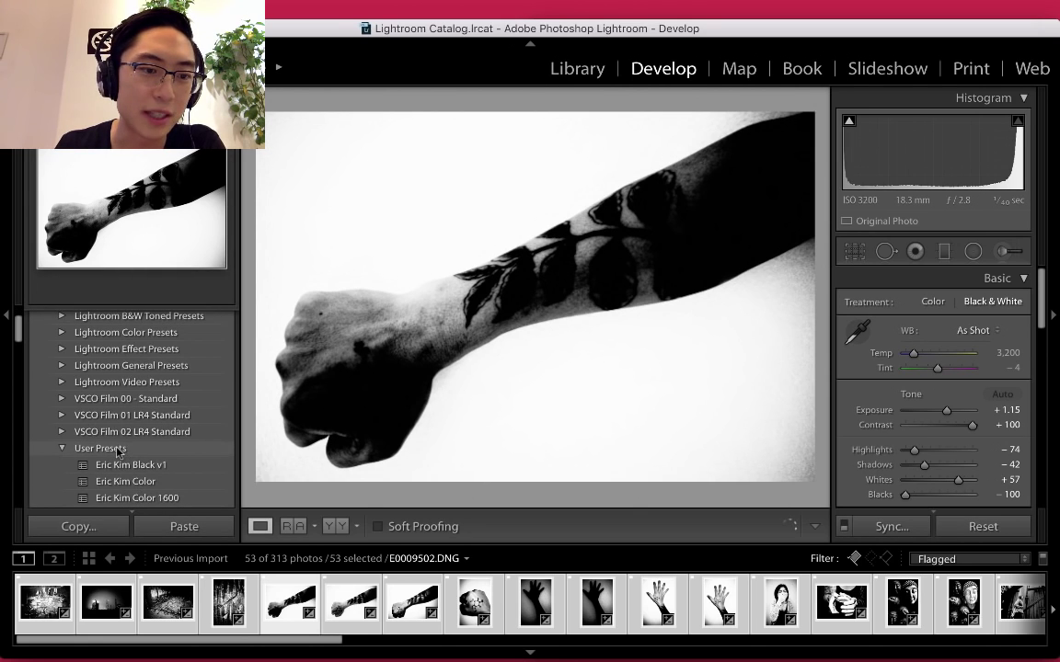
right_click(120, 448)
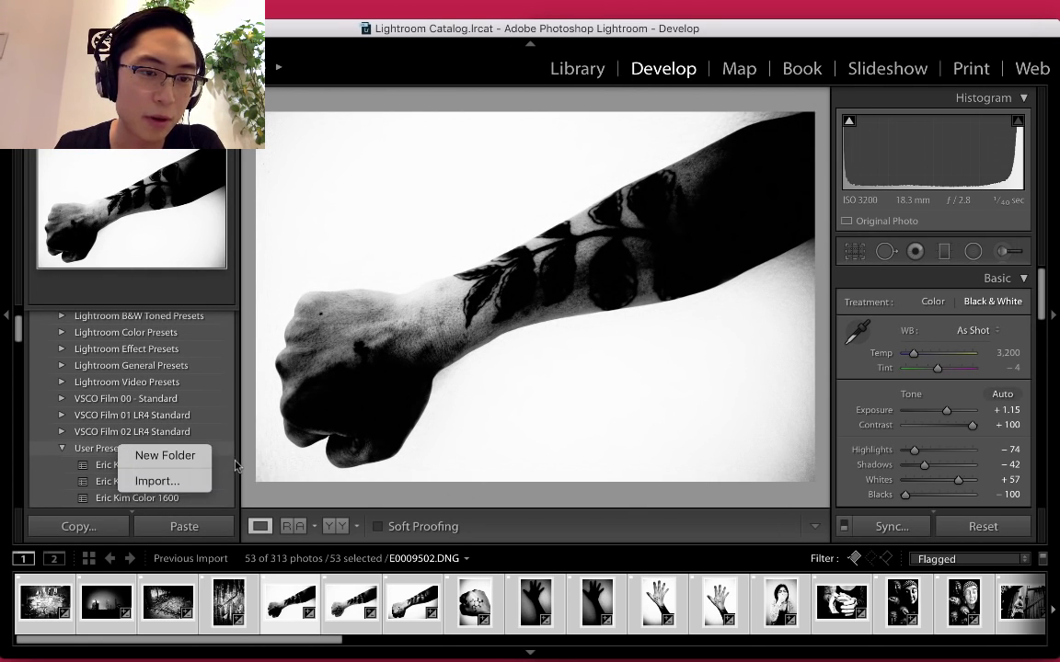
click(206, 458)
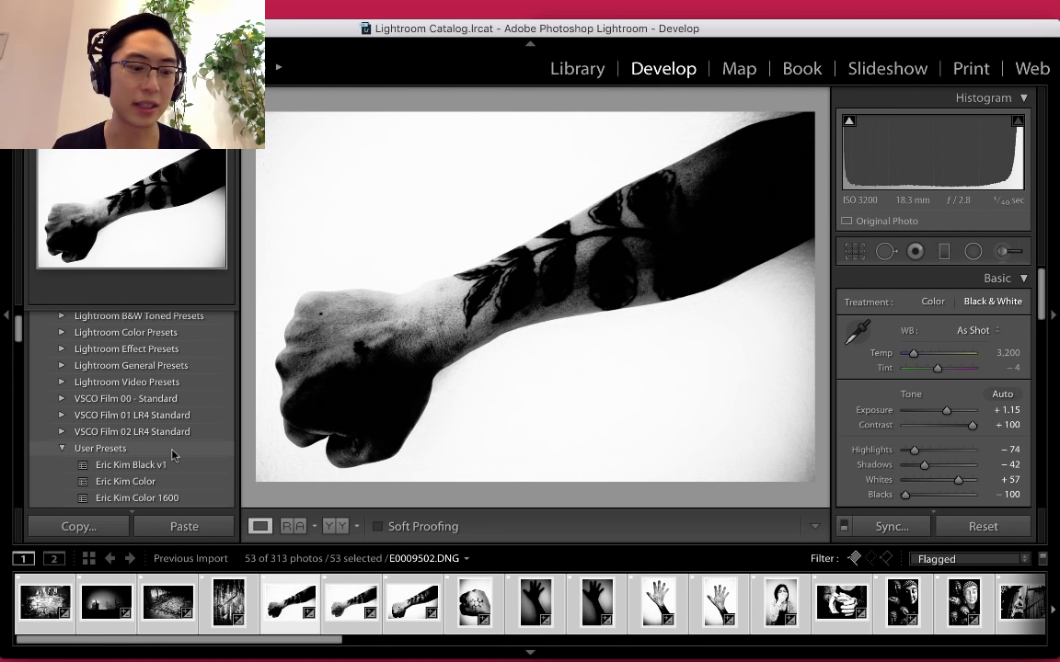
right_click(173, 448)
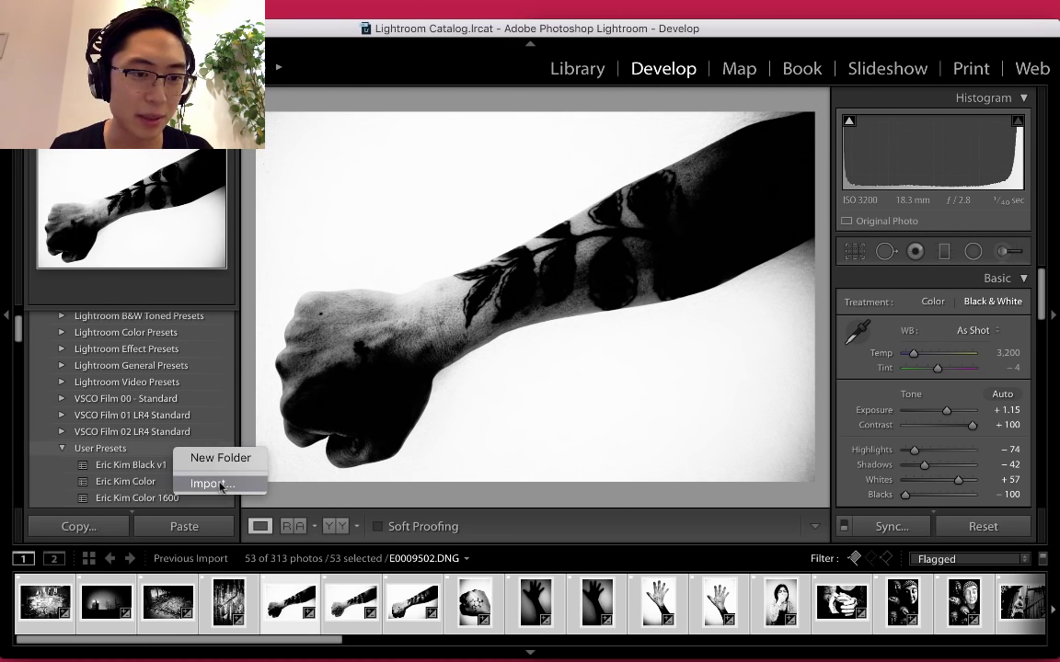
click(245, 445)
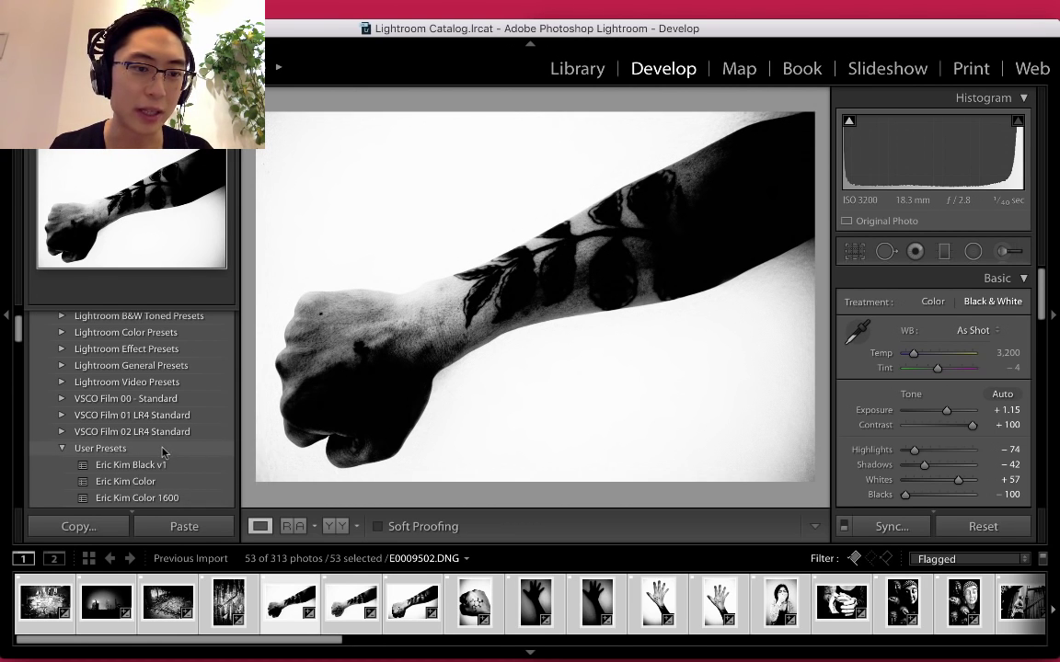
right_click(163, 451)
Import all nine Eric Kim Color 1600 presets from the Downloads folder into User Presets
click(198, 488)
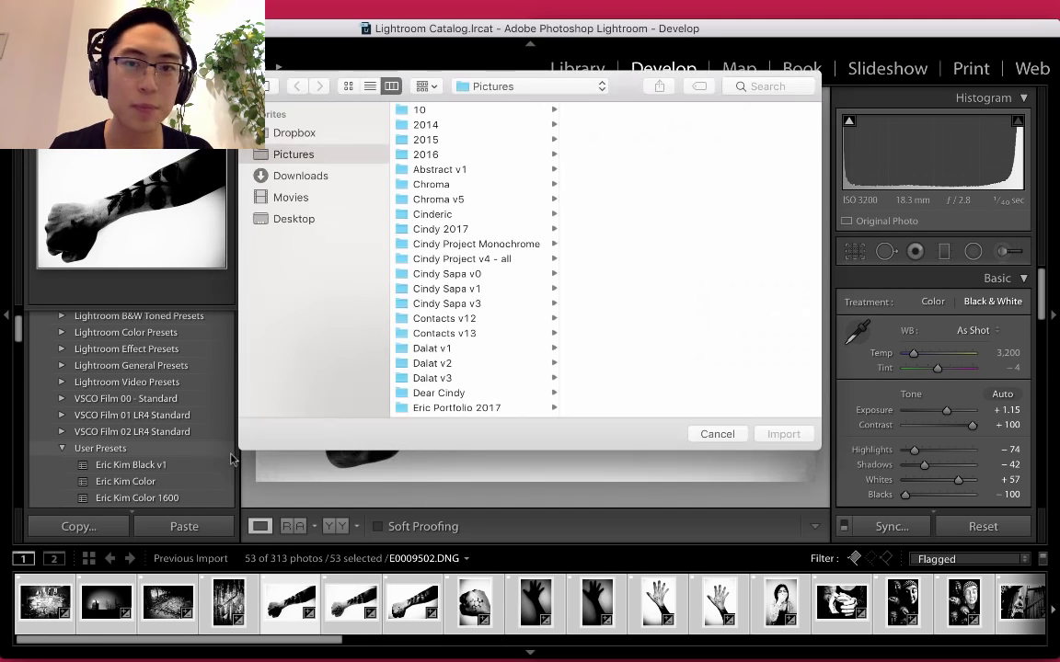
click(331, 177)
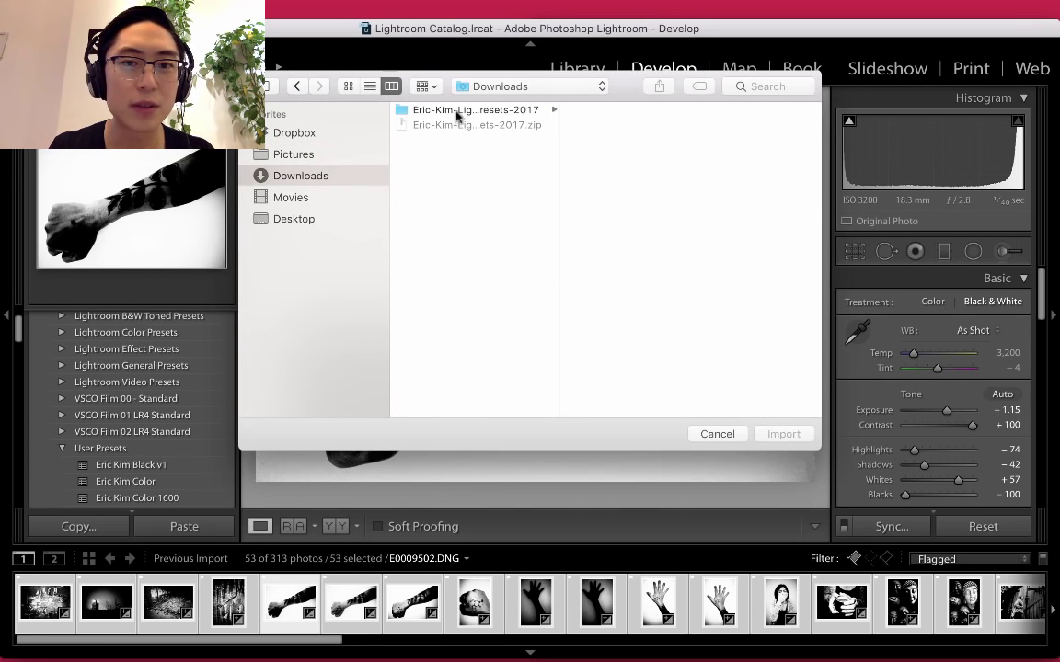
click(463, 110)
click(598, 125)
shift+click(598, 140)
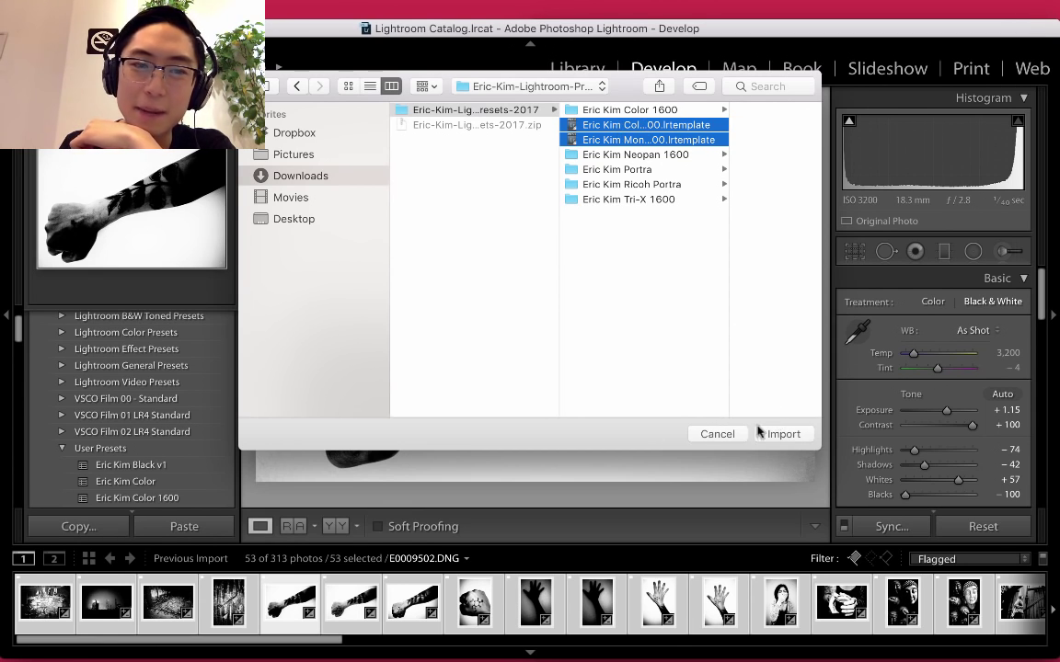
click(674, 114)
key(Right)
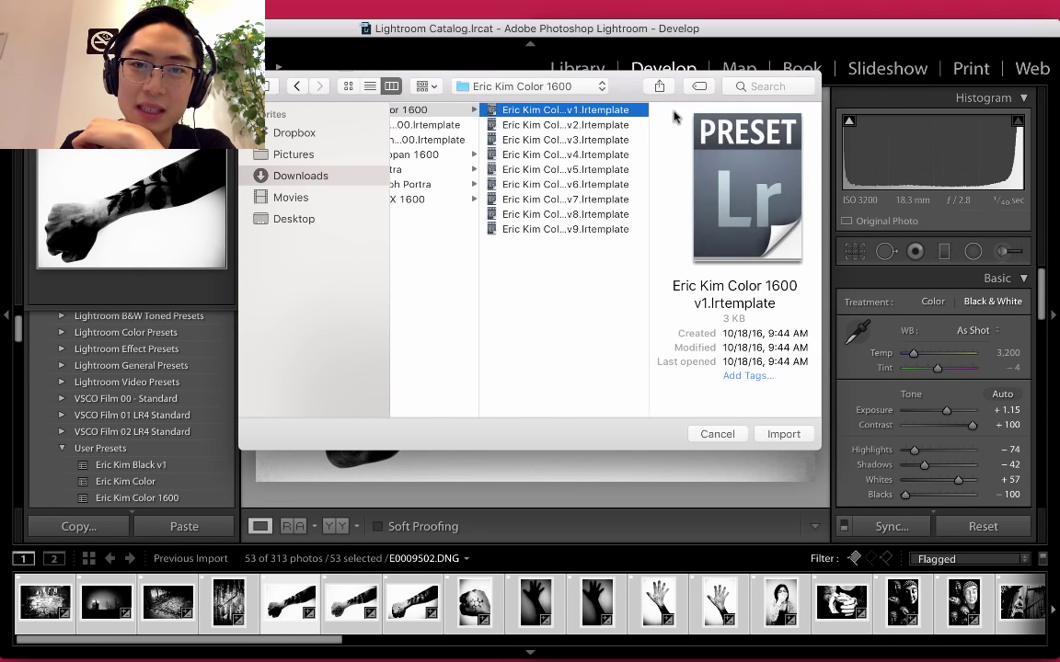
key(super+a)
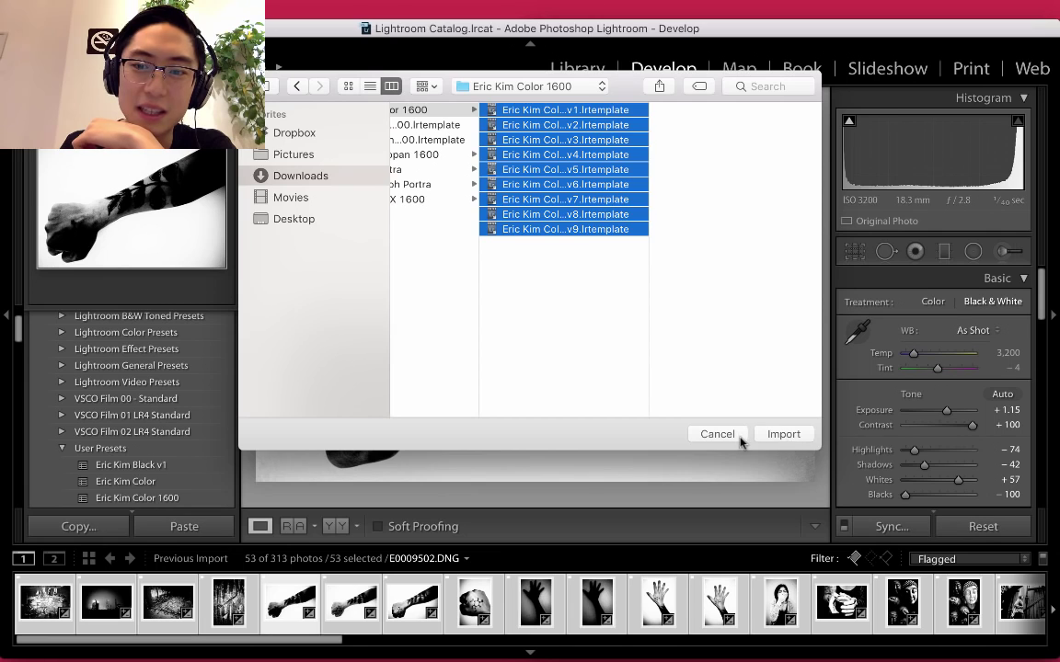
scroll(500, 315, left, 5)
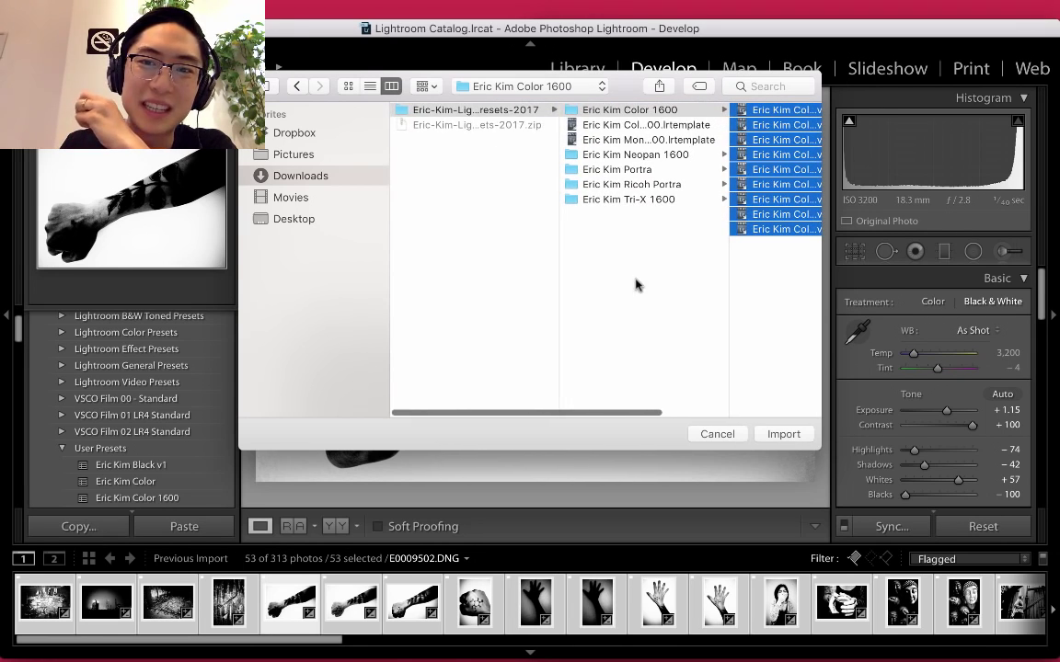
click(714, 433)
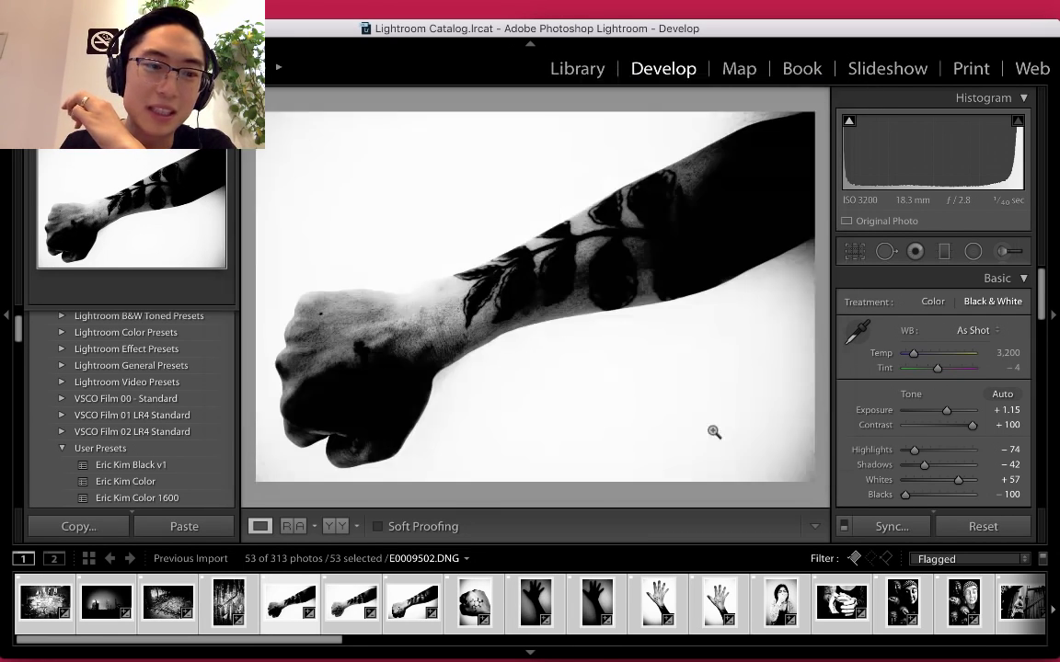
scroll(156, 386, down, 5)
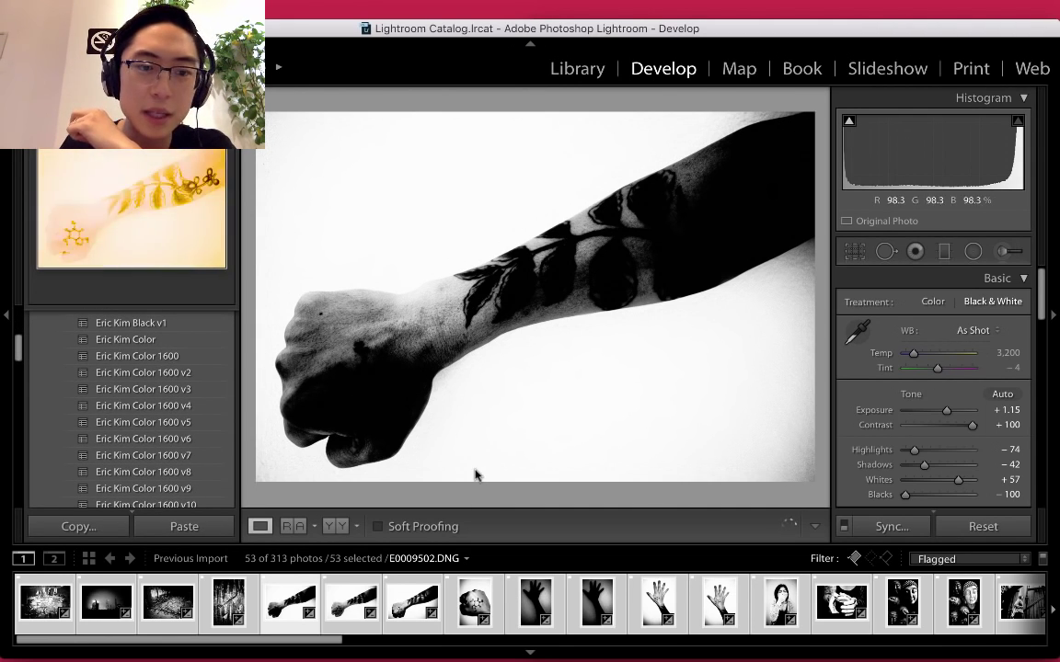
key(g)
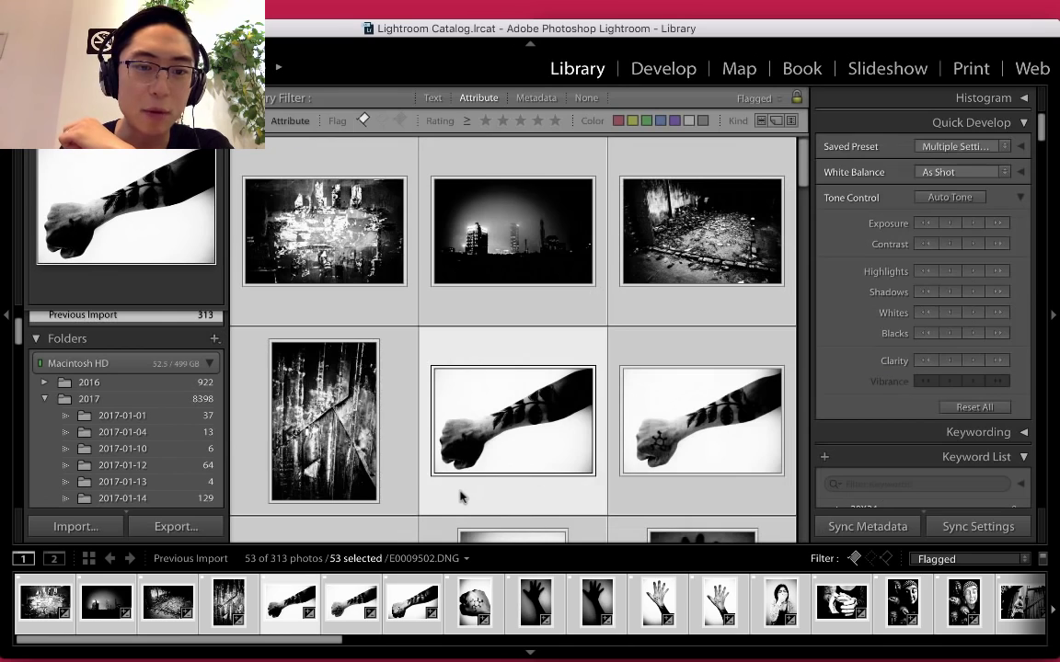
key(super+d)
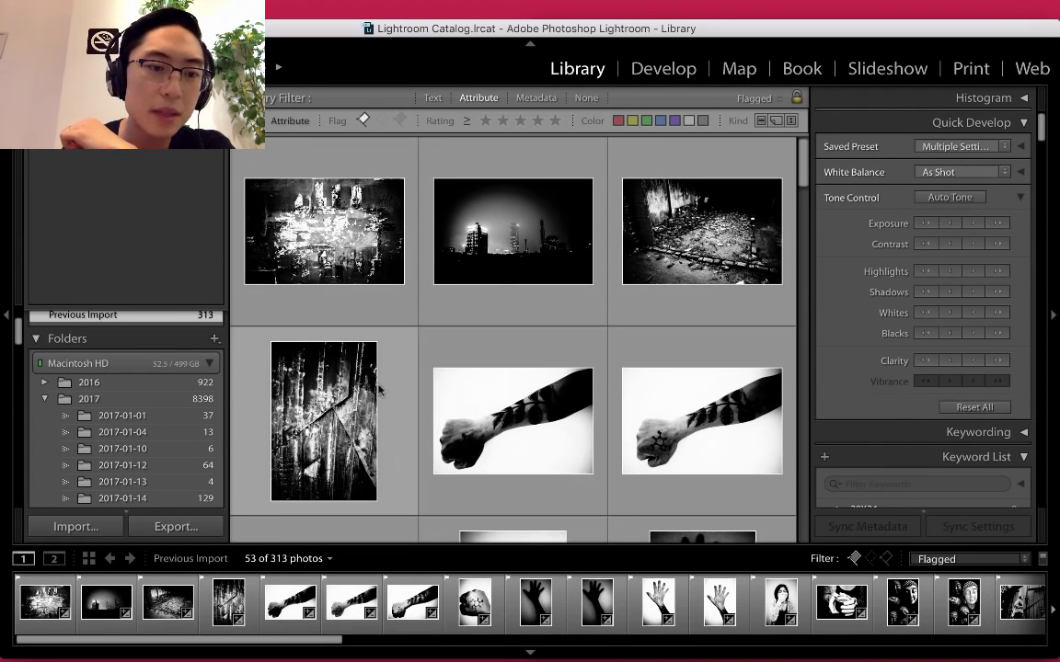
click(92, 531)
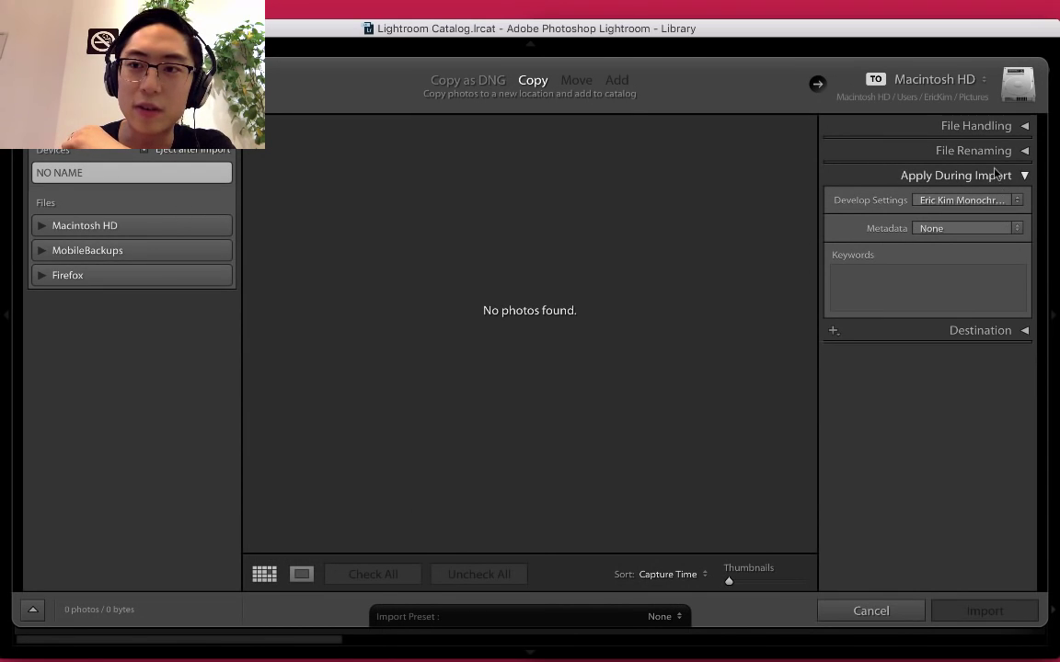
click(1027, 176)
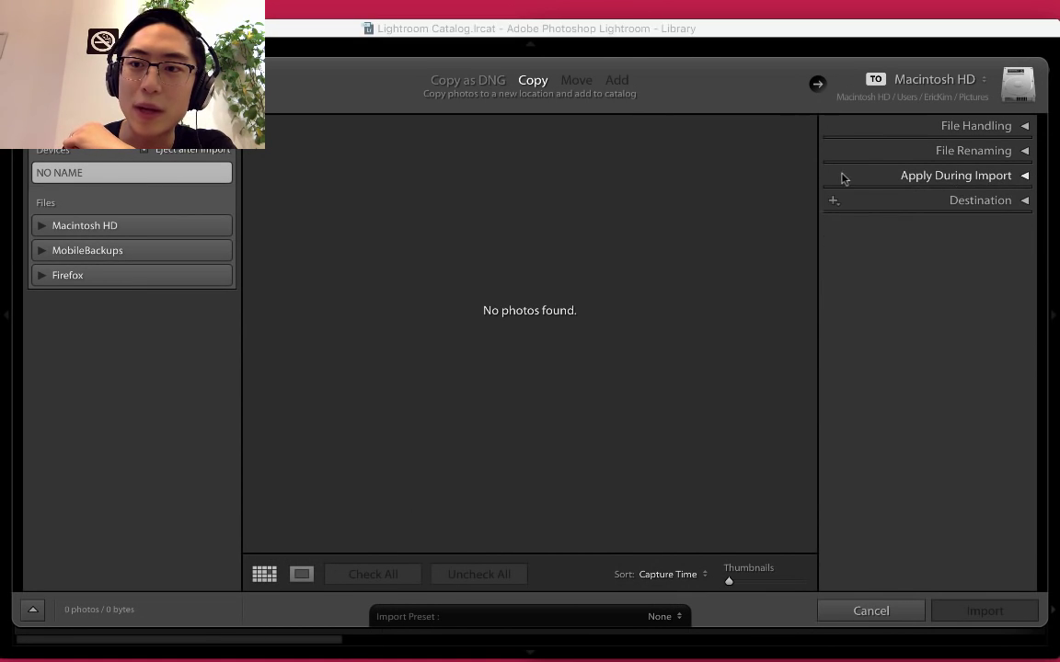
click(1024, 177)
click(947, 199)
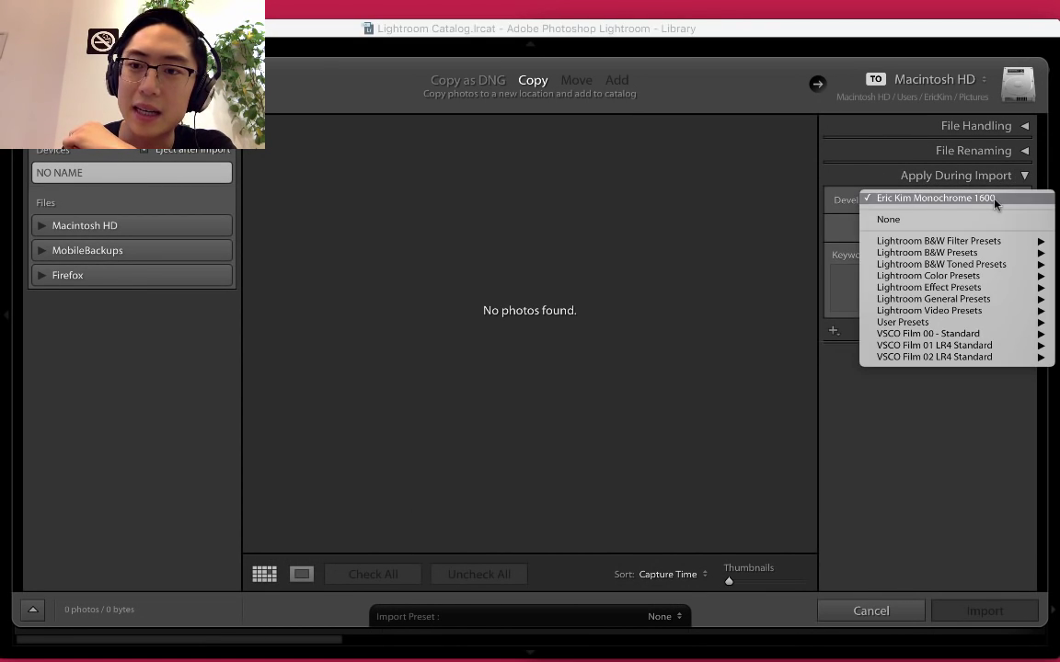
mouse_move(954, 325)
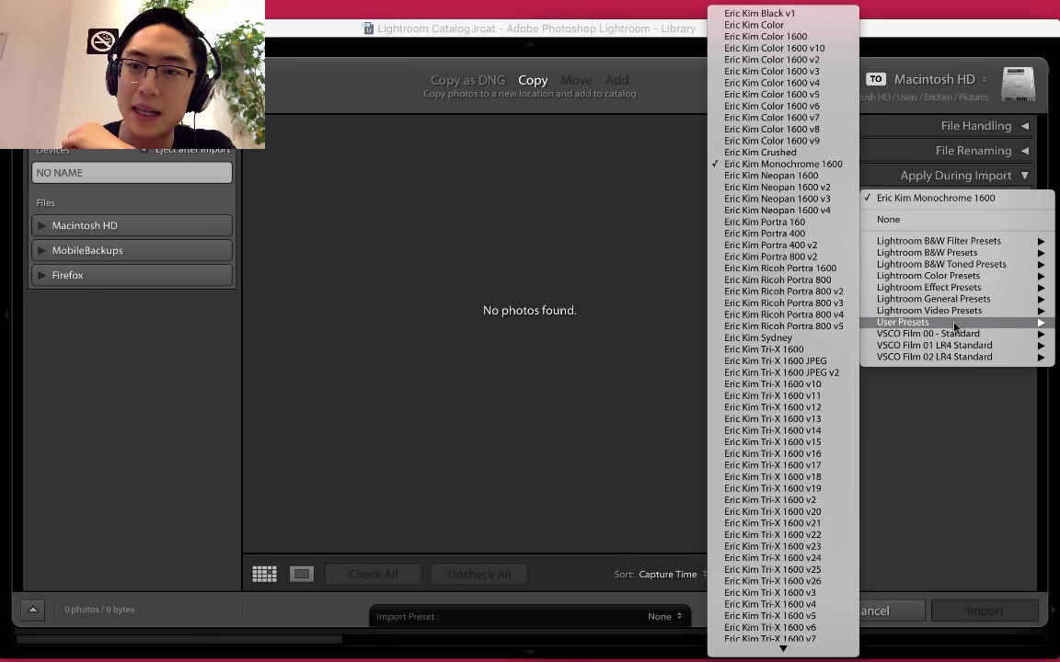
click(820, 165)
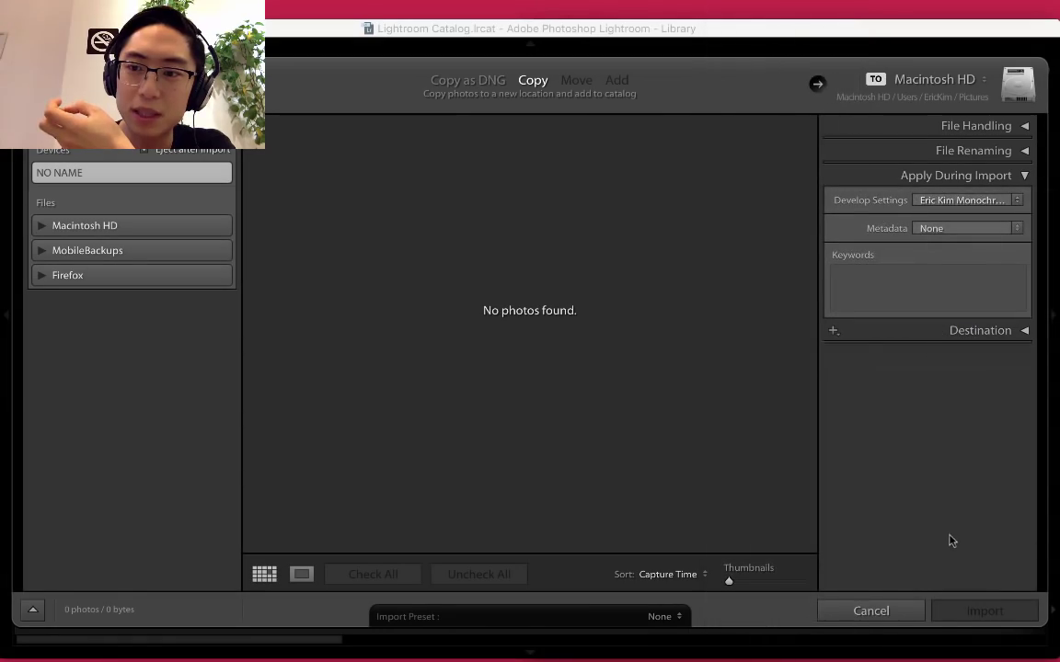
click(905, 618)
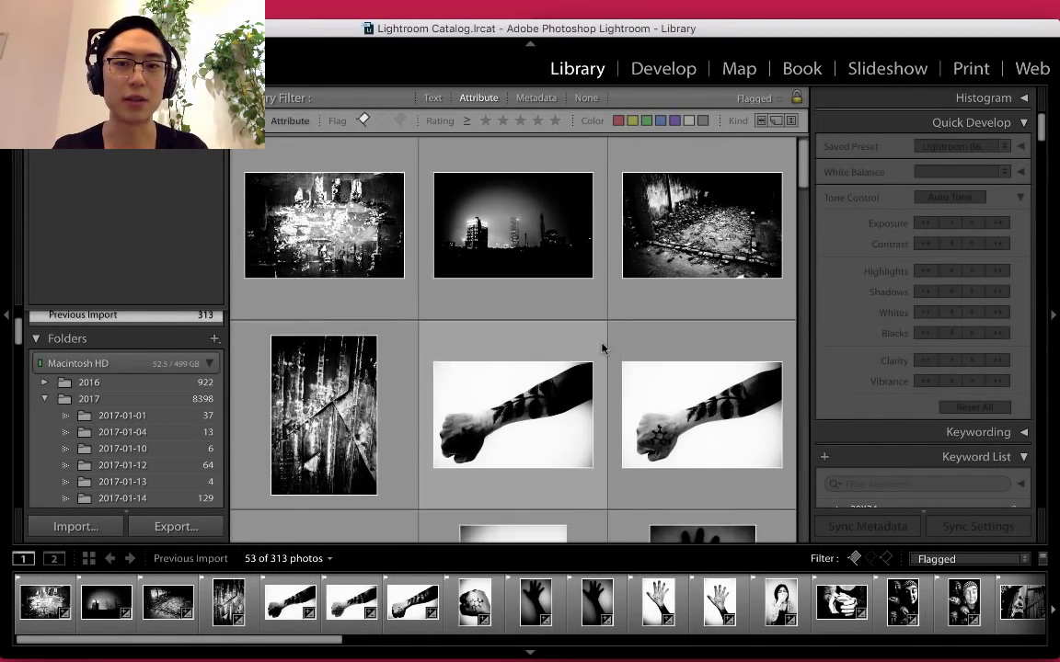
Hide all side panels, turn on Lights Out, and select the first forearm-with-leaves photo
key(shift+Tab)
scroll(681, 432, down, 20)
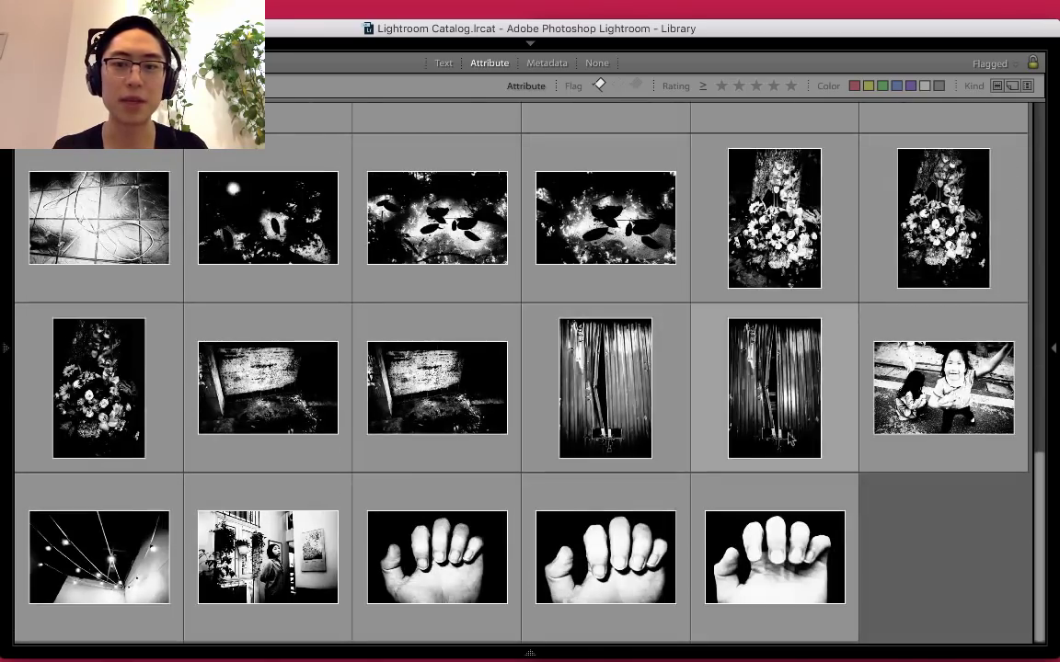
scroll(915, 501, up, 15)
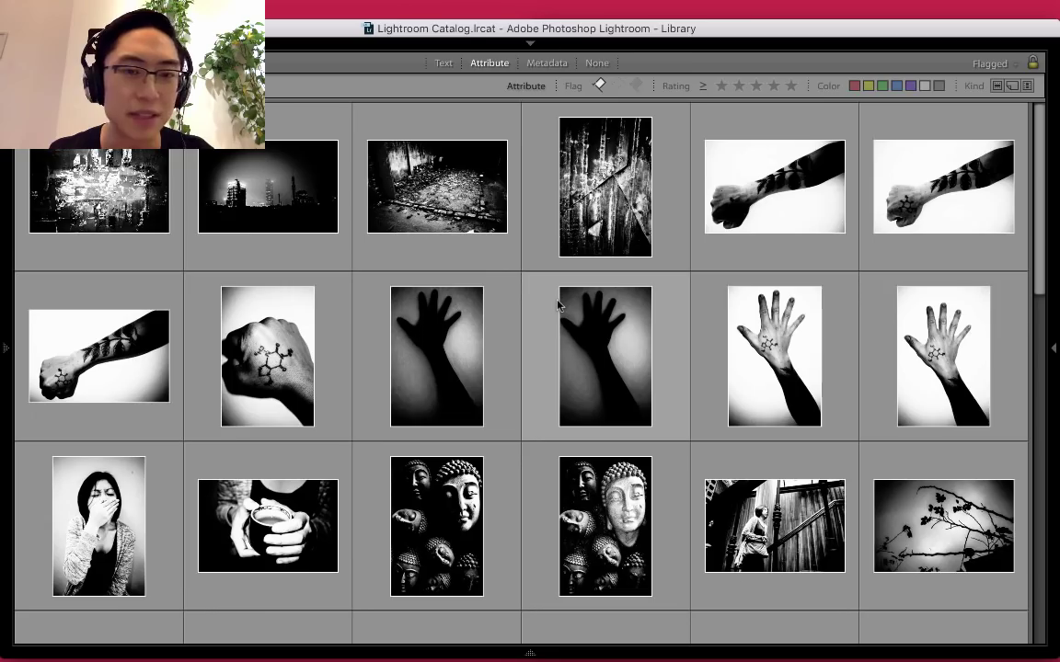
key(shift+Tab)
key(shift+Tab)
key(shift+Tab)
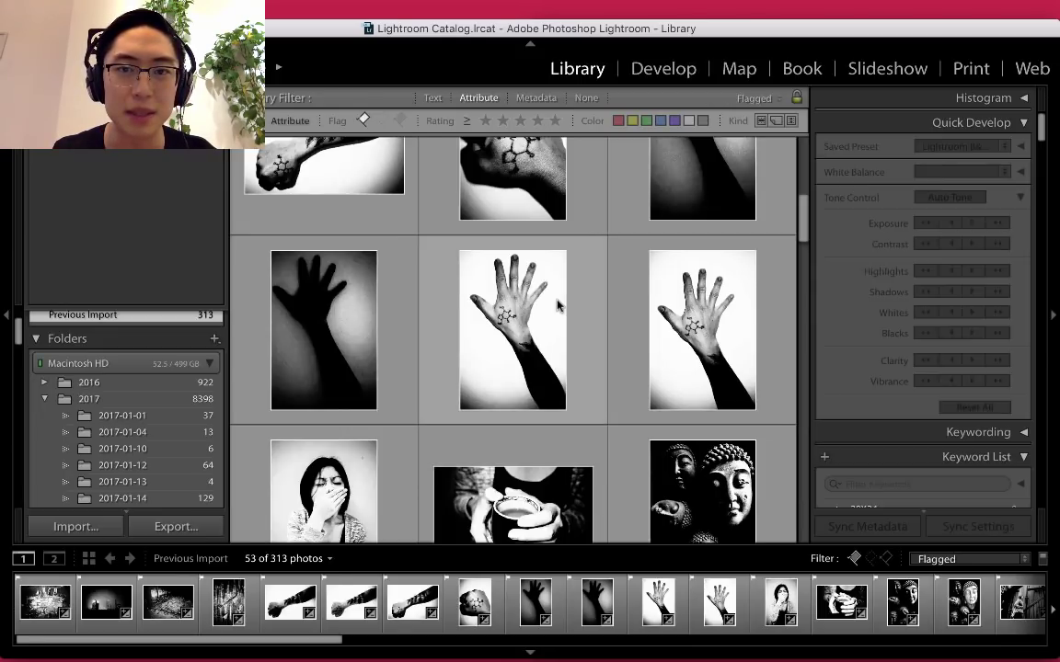
key(shift+Tab)
scroll(533, 367, down, 1)
scroll(533, 367, up, 1)
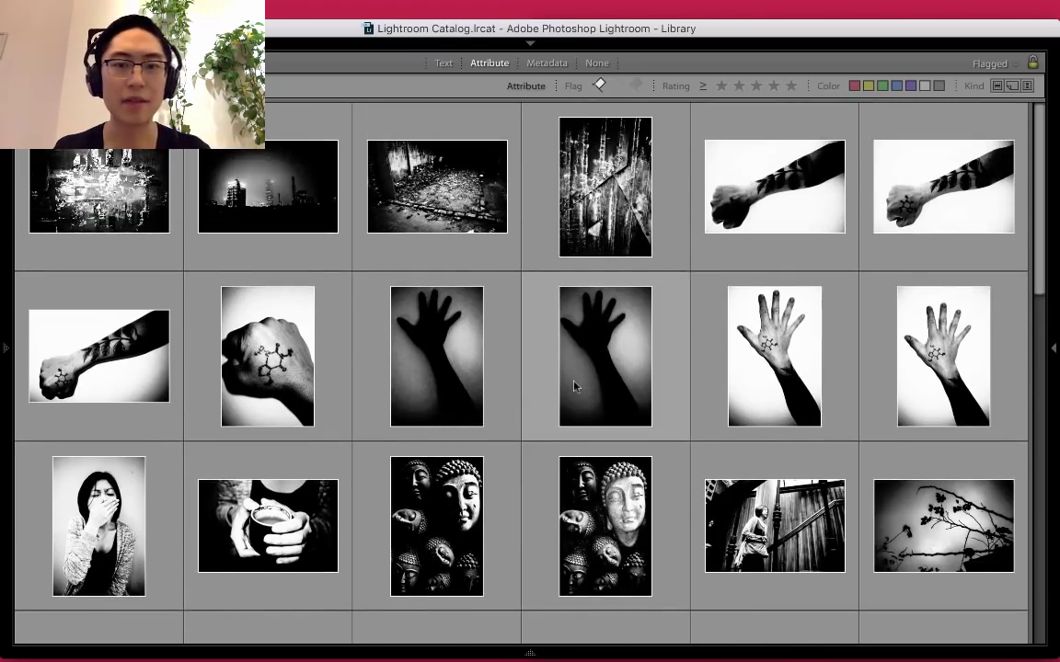
scroll(597, 382, down, 5)
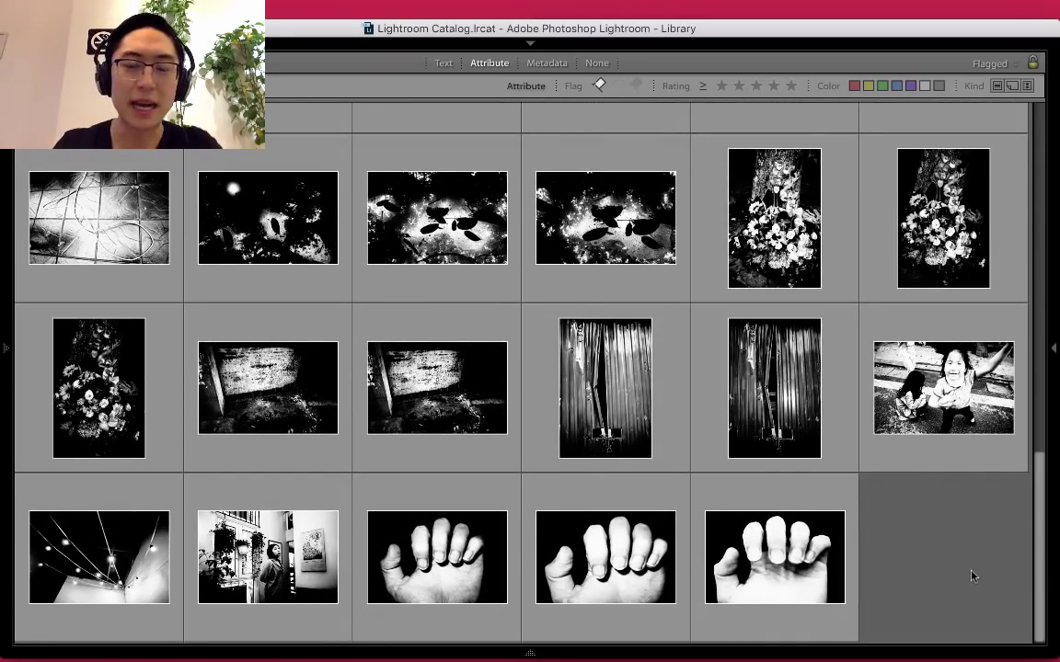
key(l)
key(l)
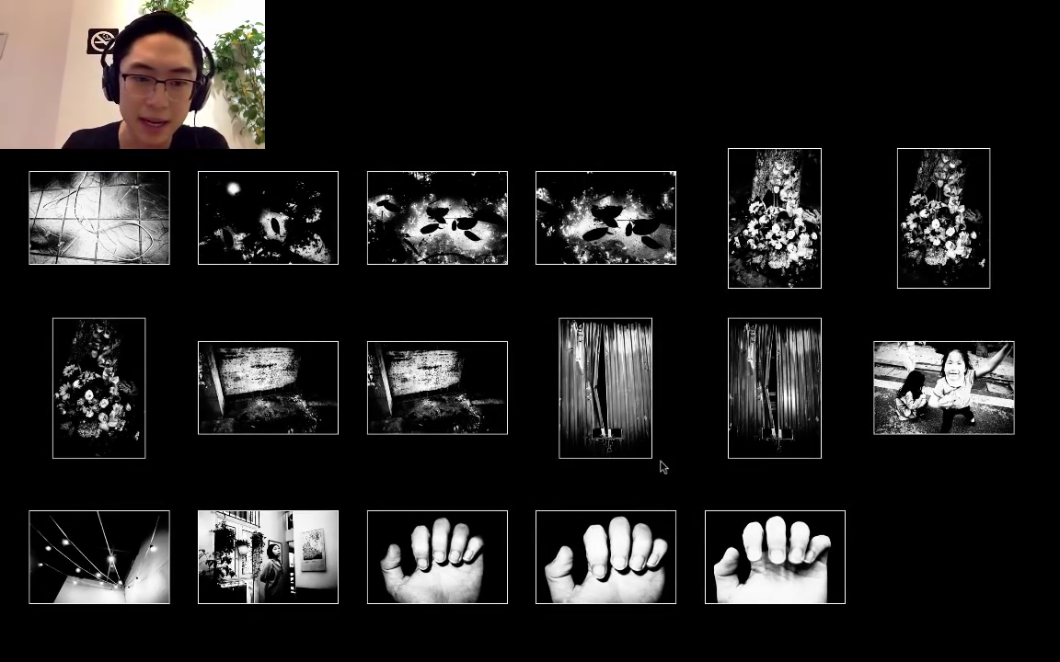
scroll(660, 467, up, 5)
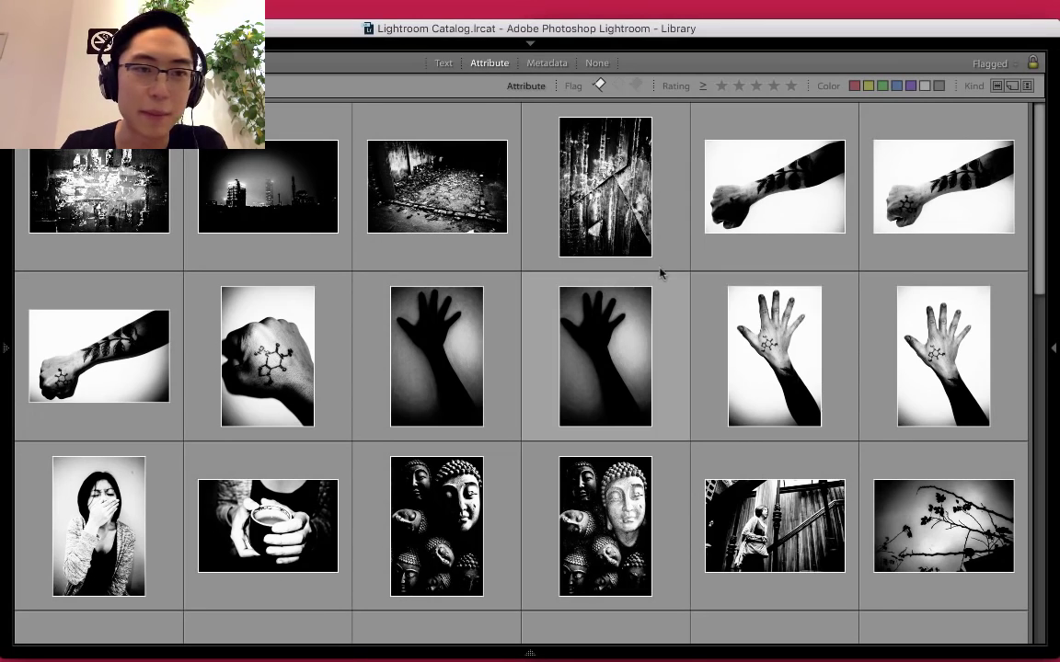
click(769, 193)
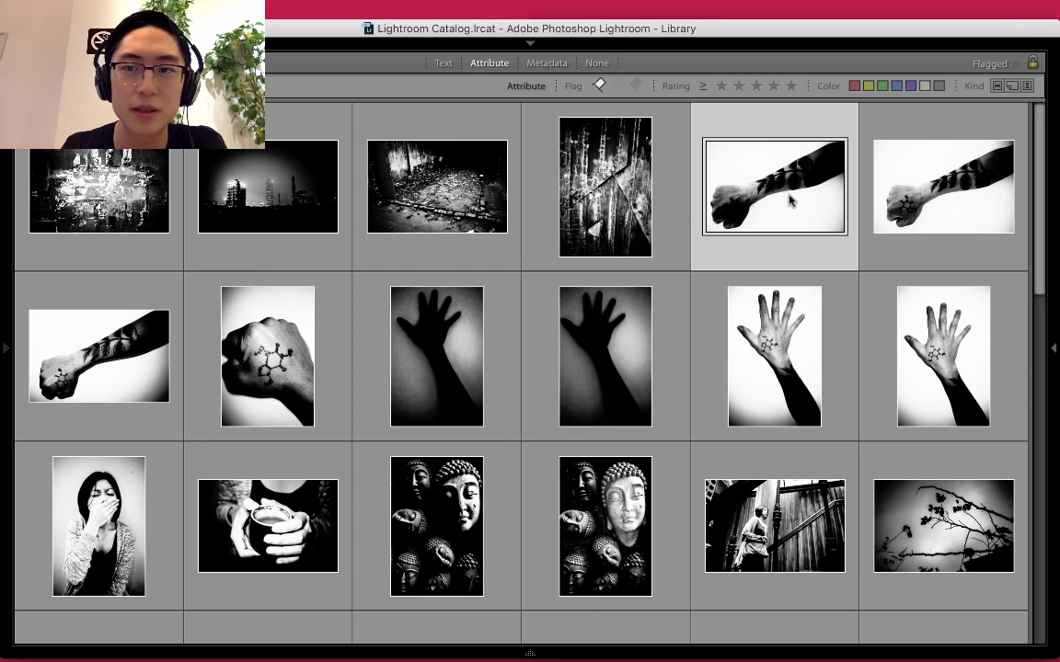
Open the forearm photo large and raise its exposure by a full stop in Quick Develop
double_click(791, 201)
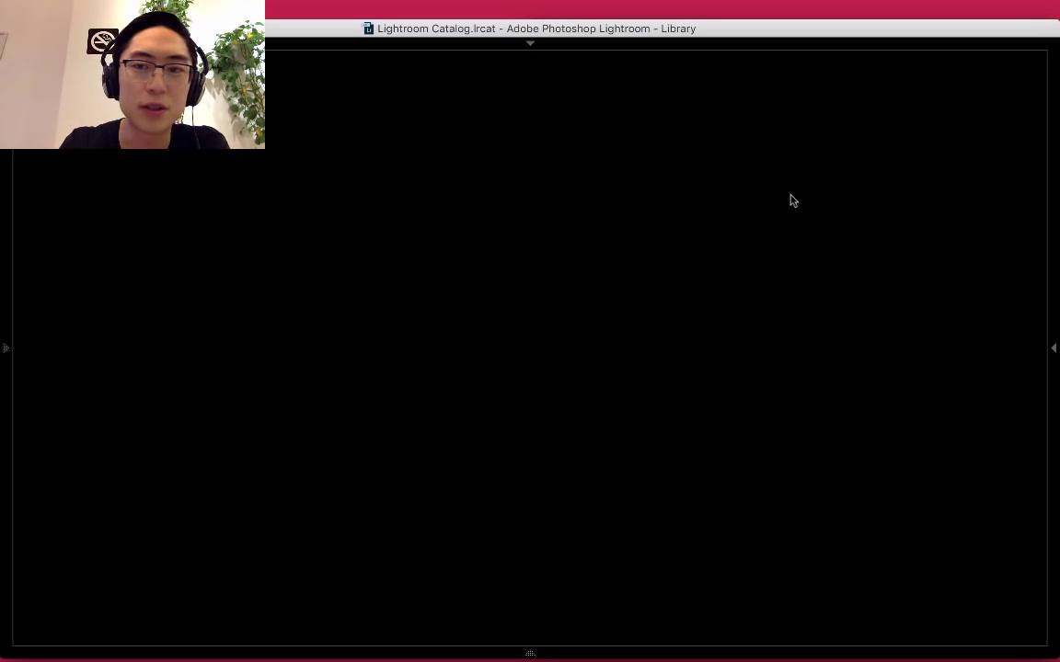
click(1055, 214)
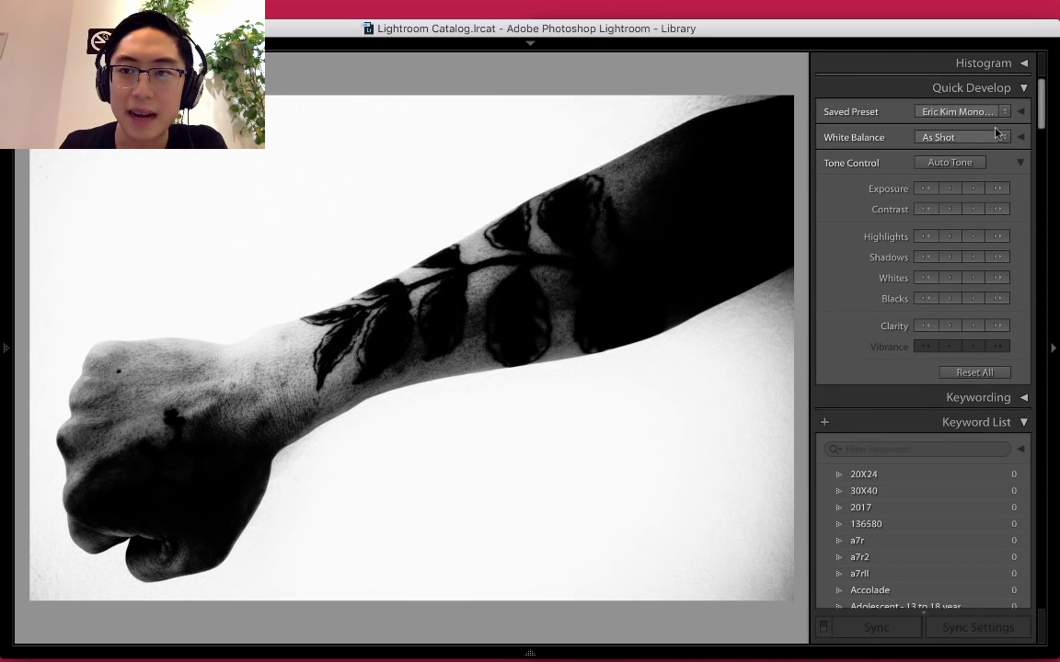
click(994, 113)
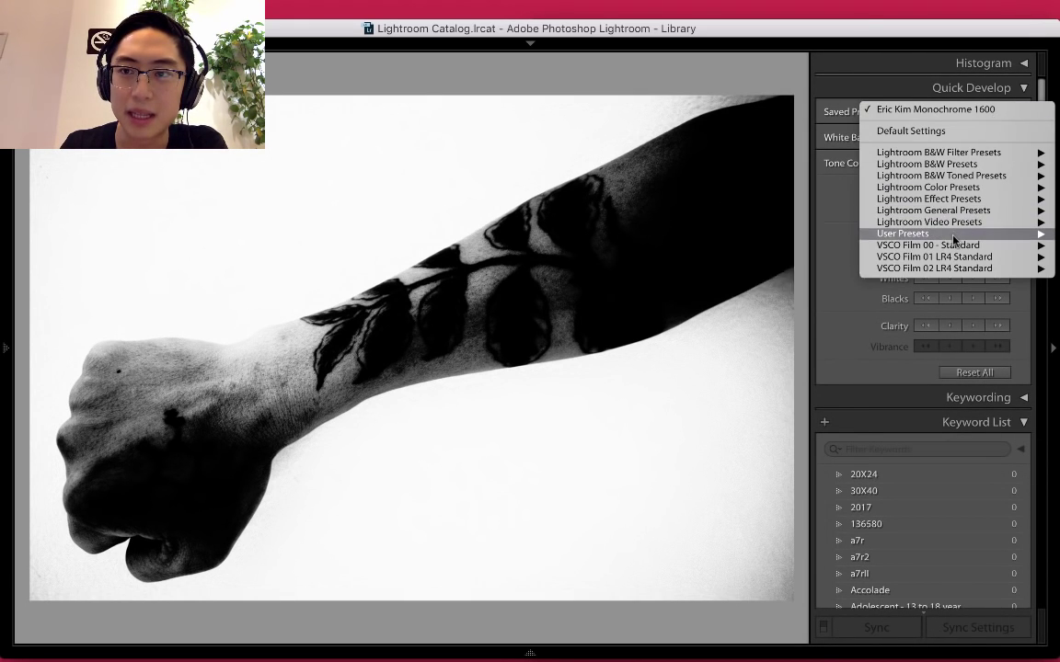
mouse_move(953, 237)
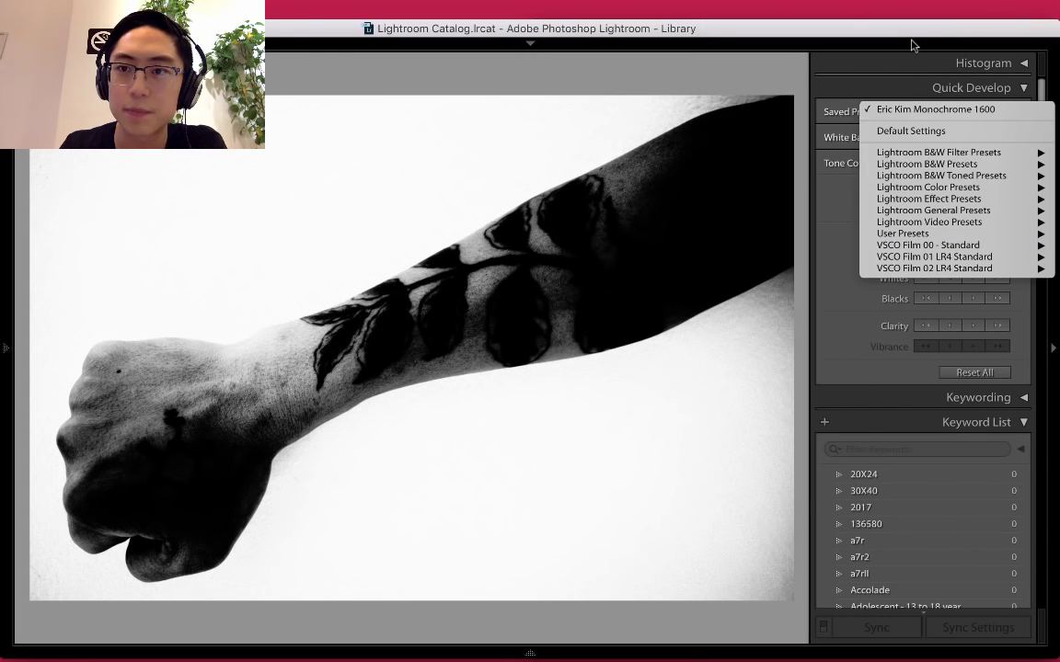
click(911, 44)
click(997, 188)
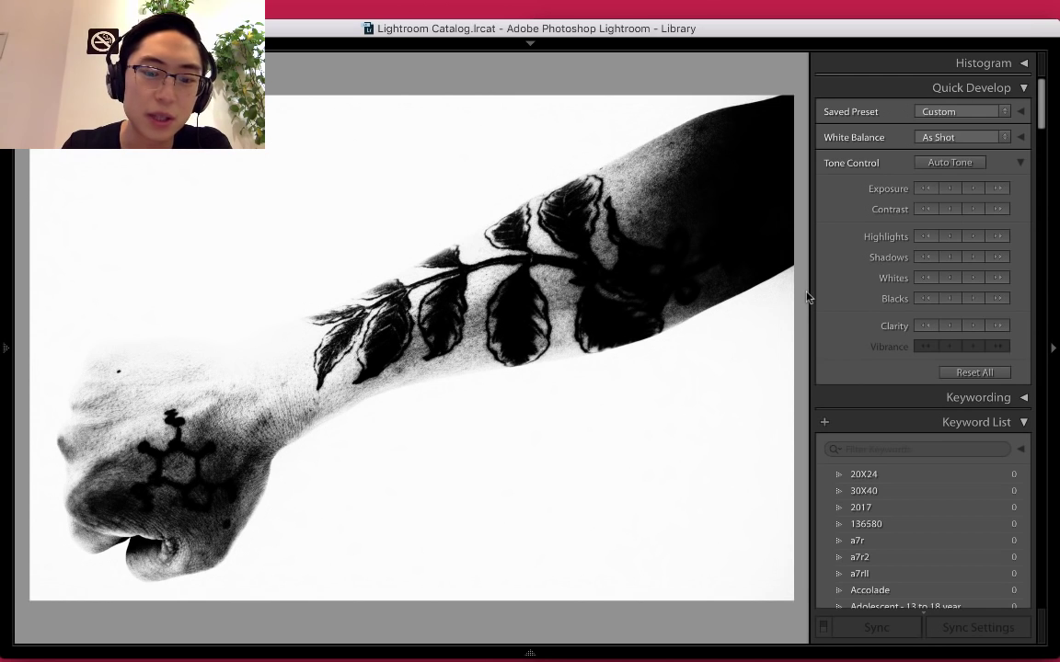
Unflag the current photo and reopen the first forearm photo large from the grid
key(u)
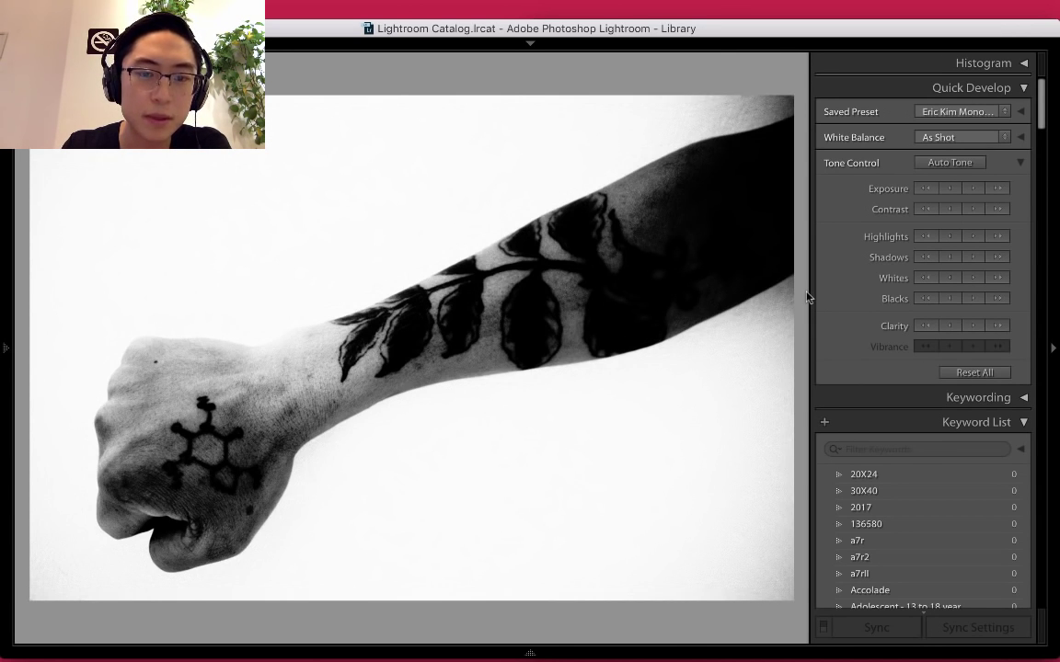
key(g)
scroll(626, 350, down, 2)
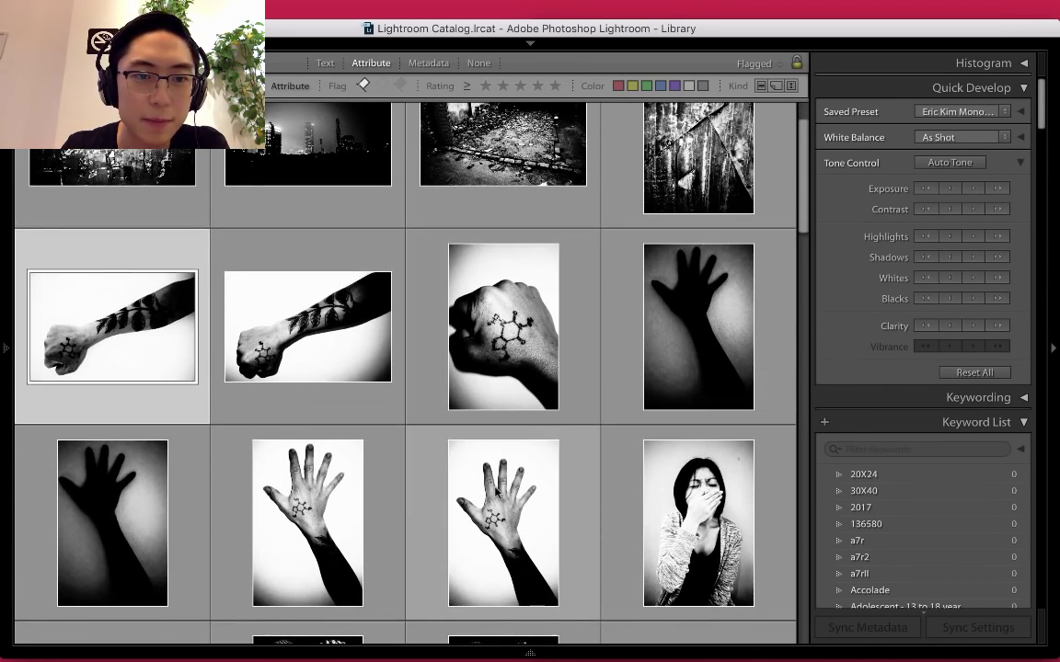
click(497, 492)
click(161, 345)
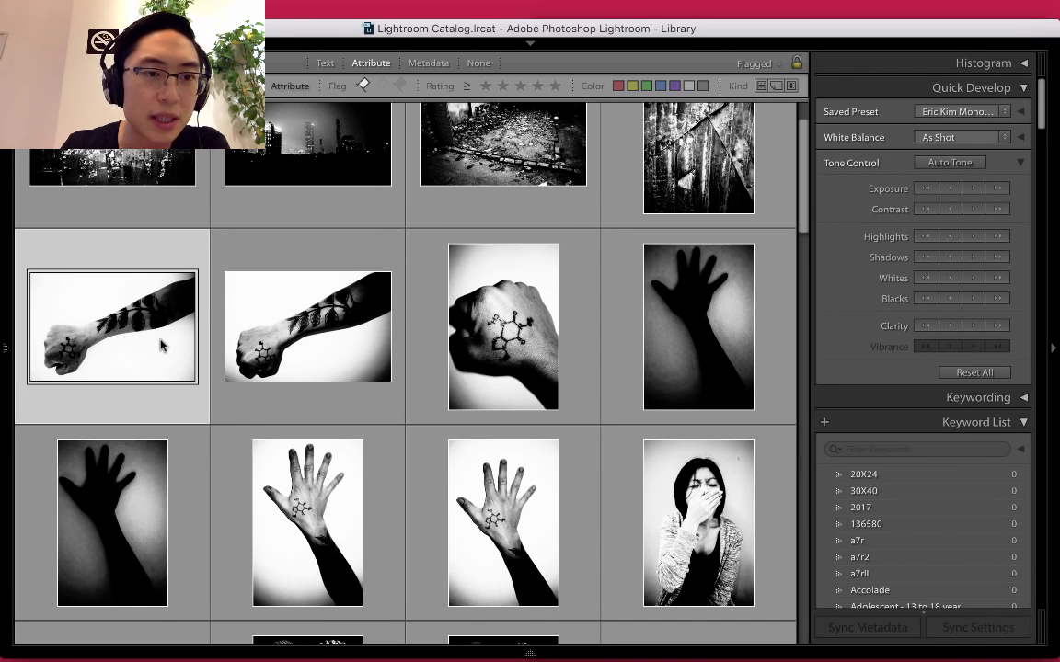
double_click(161, 344)
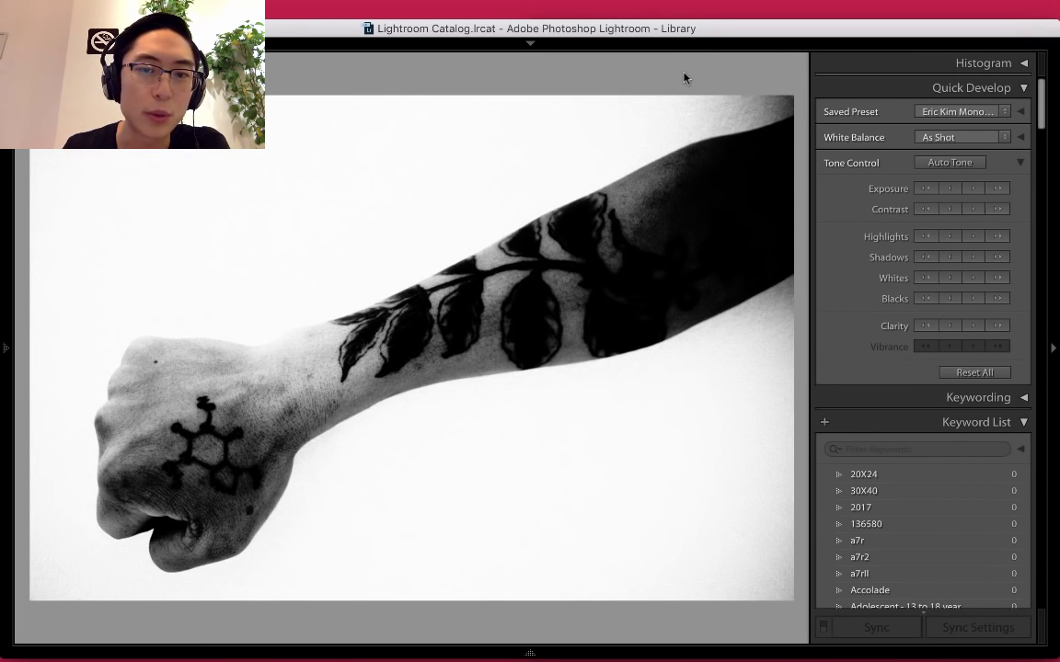
Step through the arm photos, raising exposure a full stop on two and unflagging one
key(Right)
key(Left)
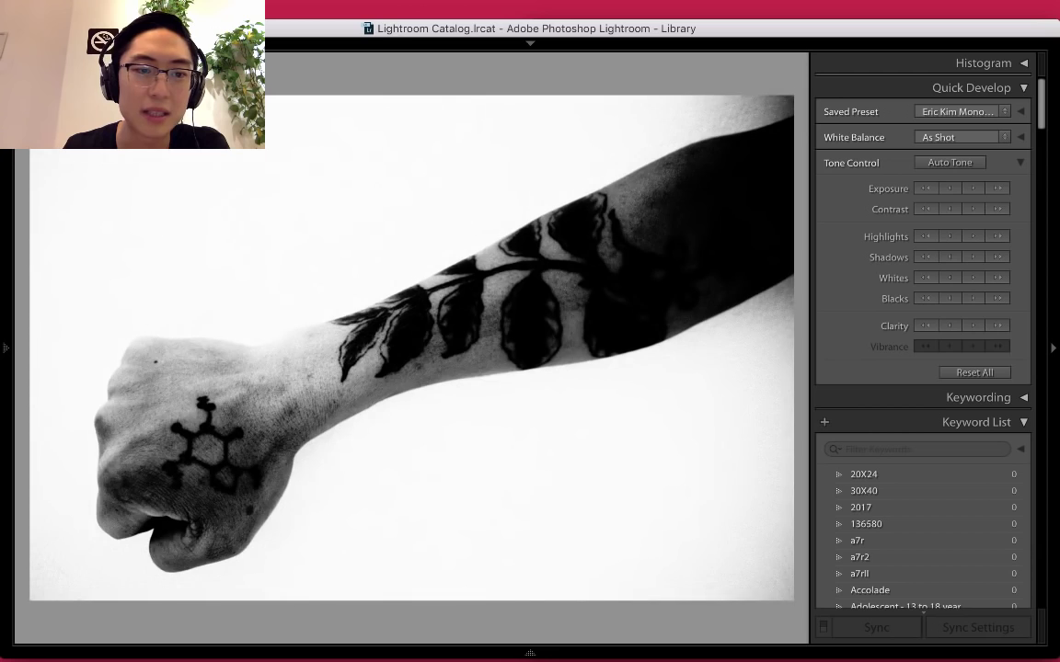
key(Right)
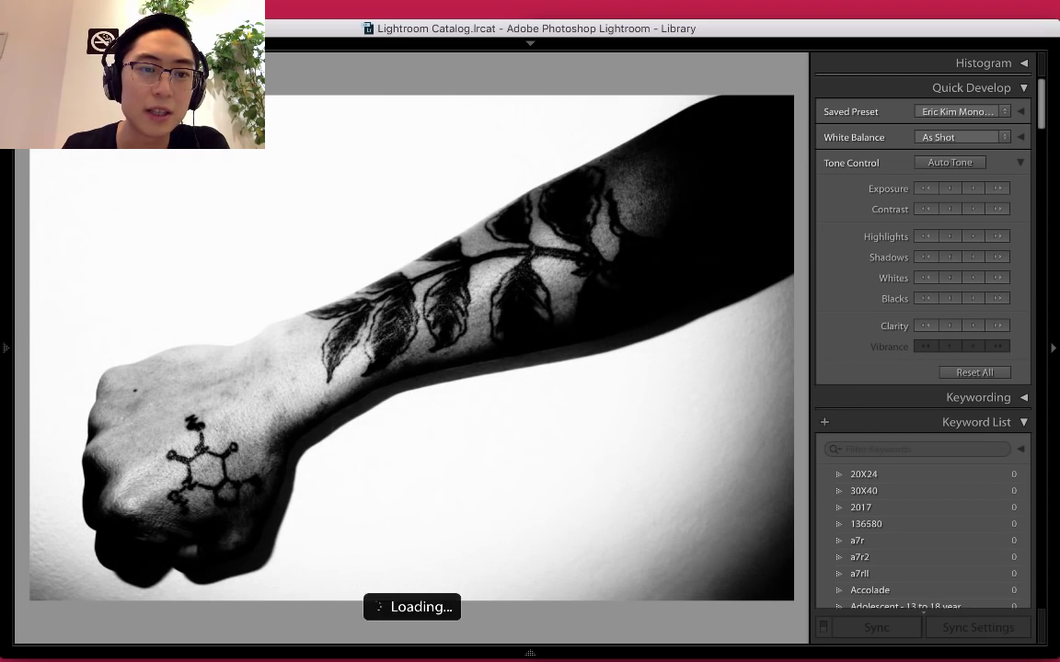
click(999, 189)
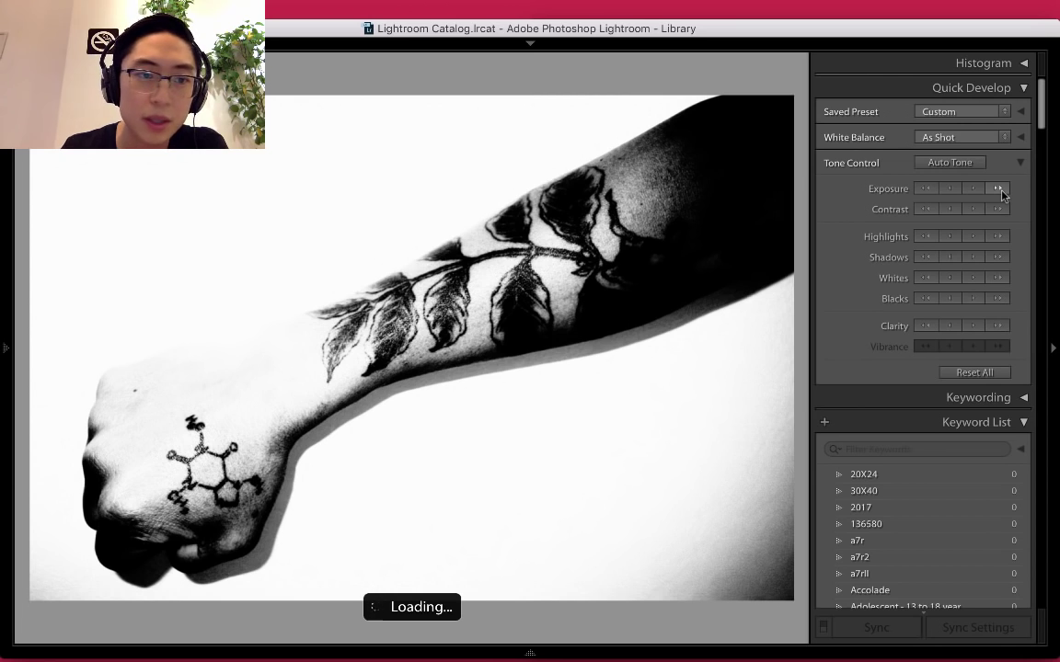
key(Right)
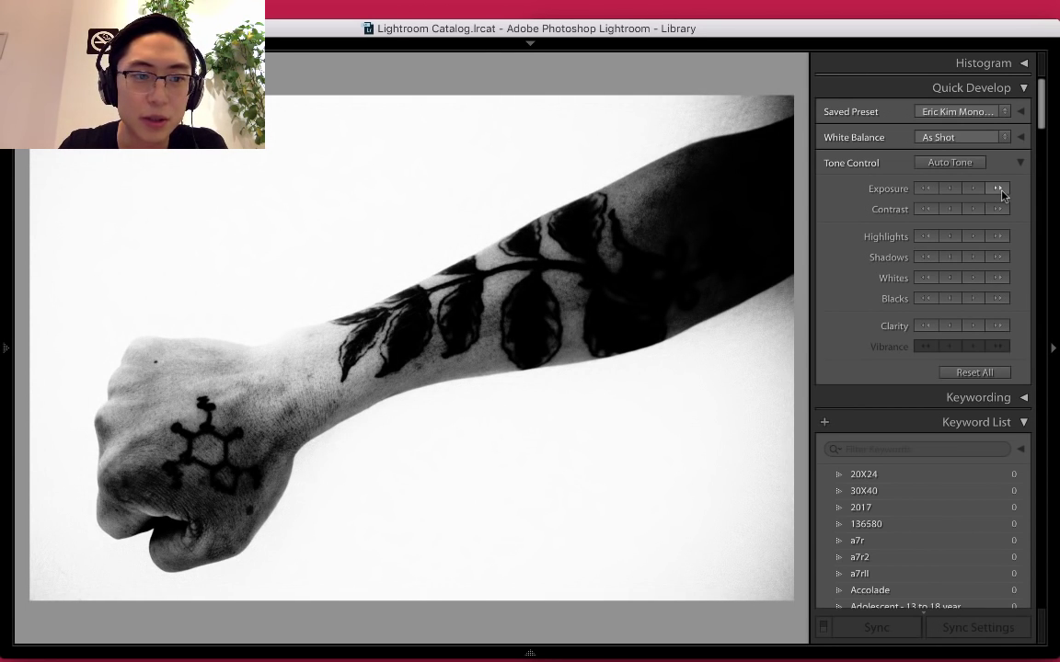
key(u)
click(999, 190)
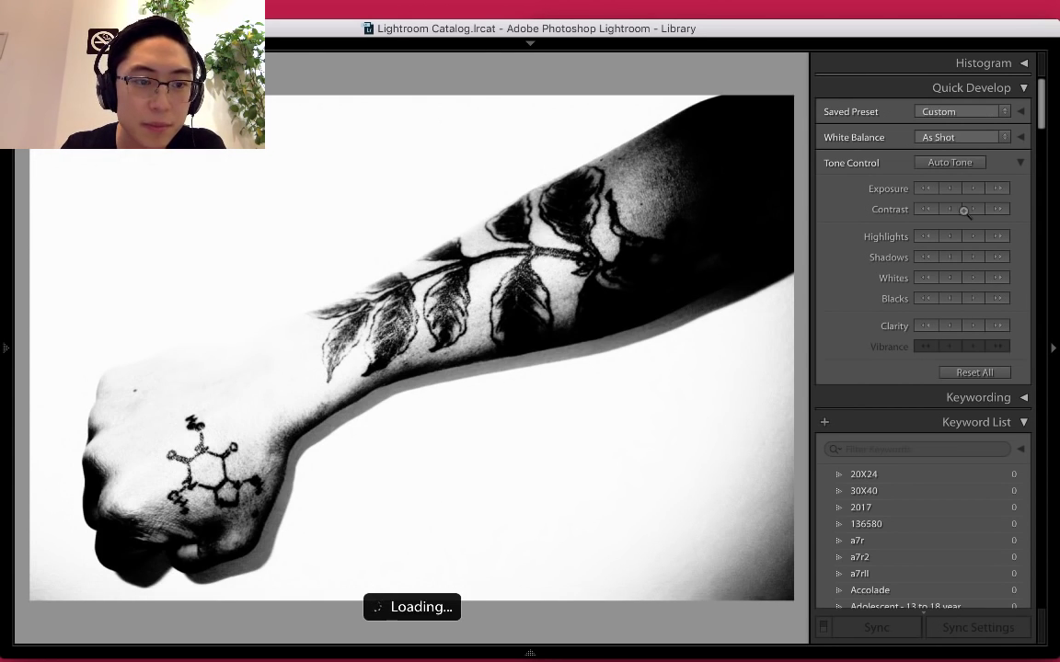
Check the molecule tattoo at 1:1, lower the arm photo's exposure twice, then open the hand-silhouette photo
click(209, 480)
drag(219, 367, 267, 332)
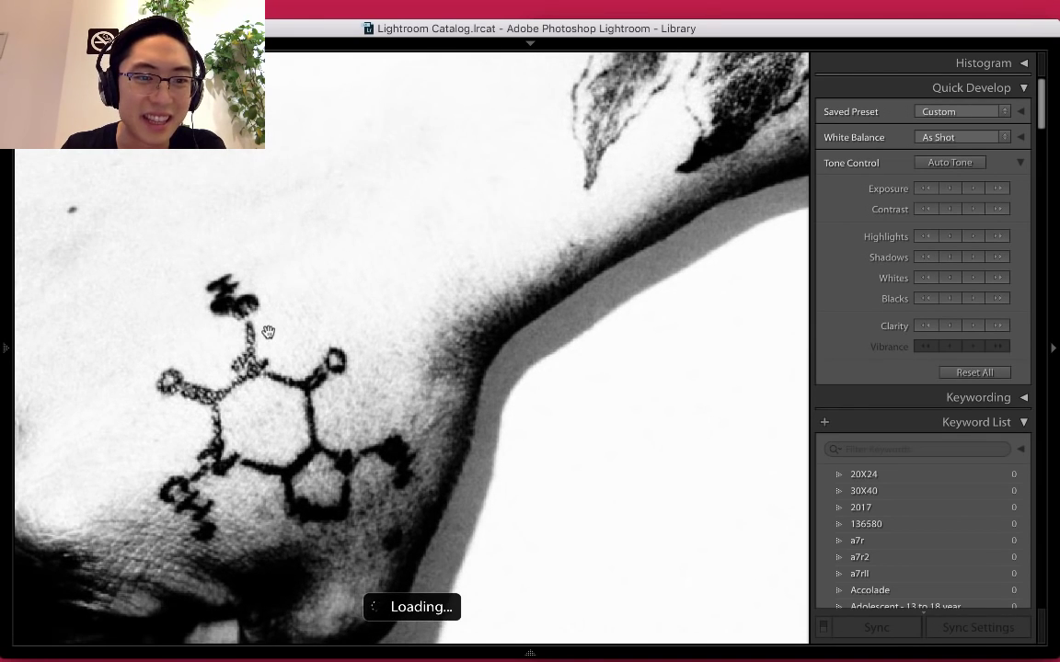
click(215, 438)
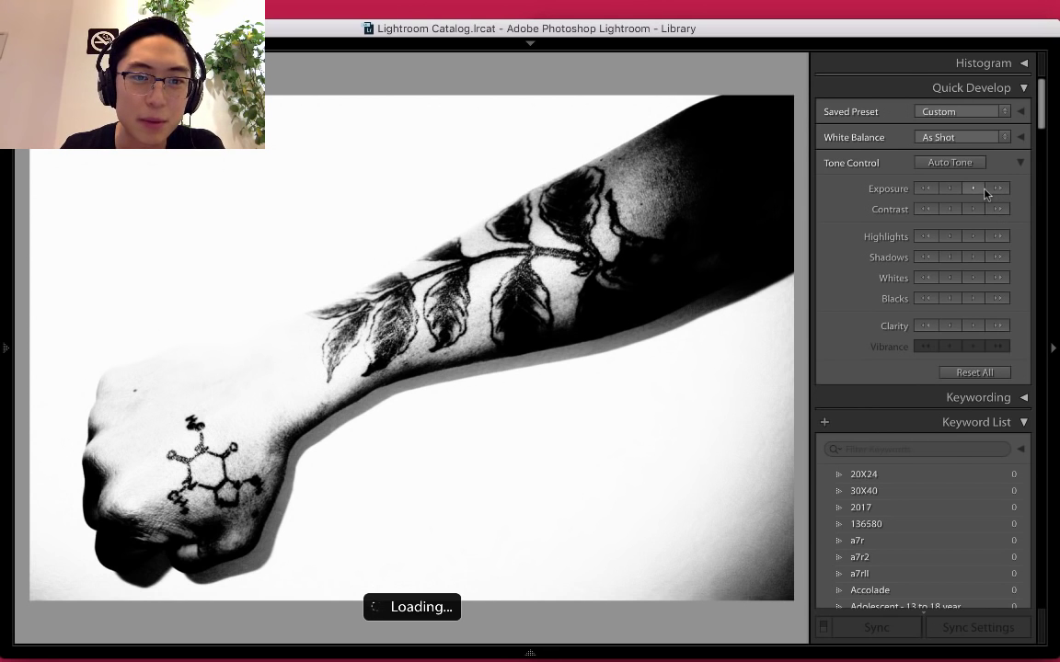
click(949, 190)
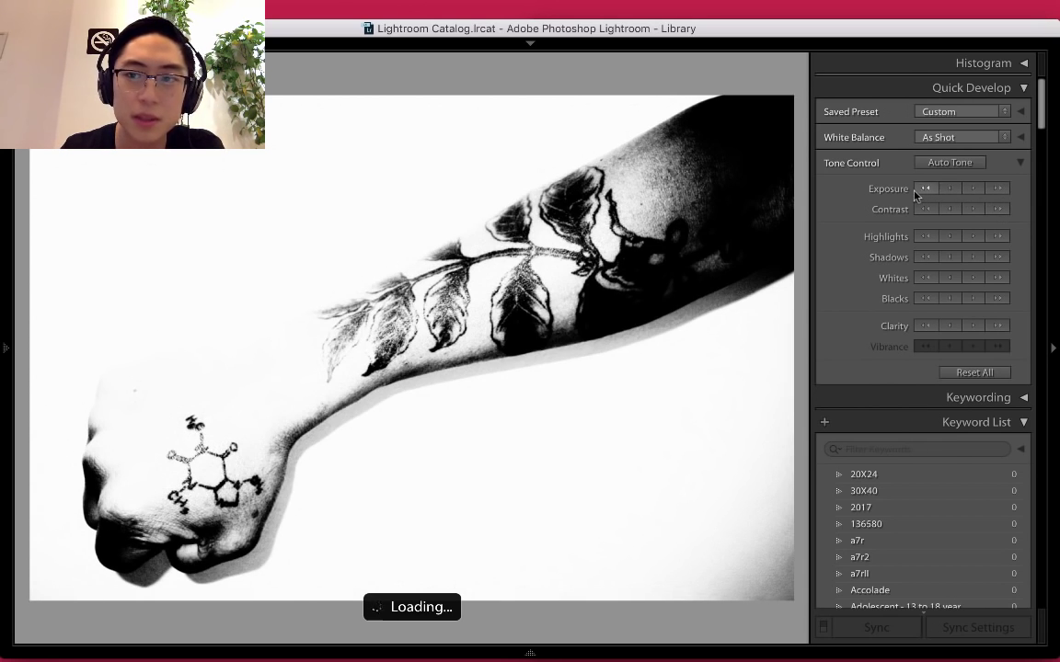
click(924, 189)
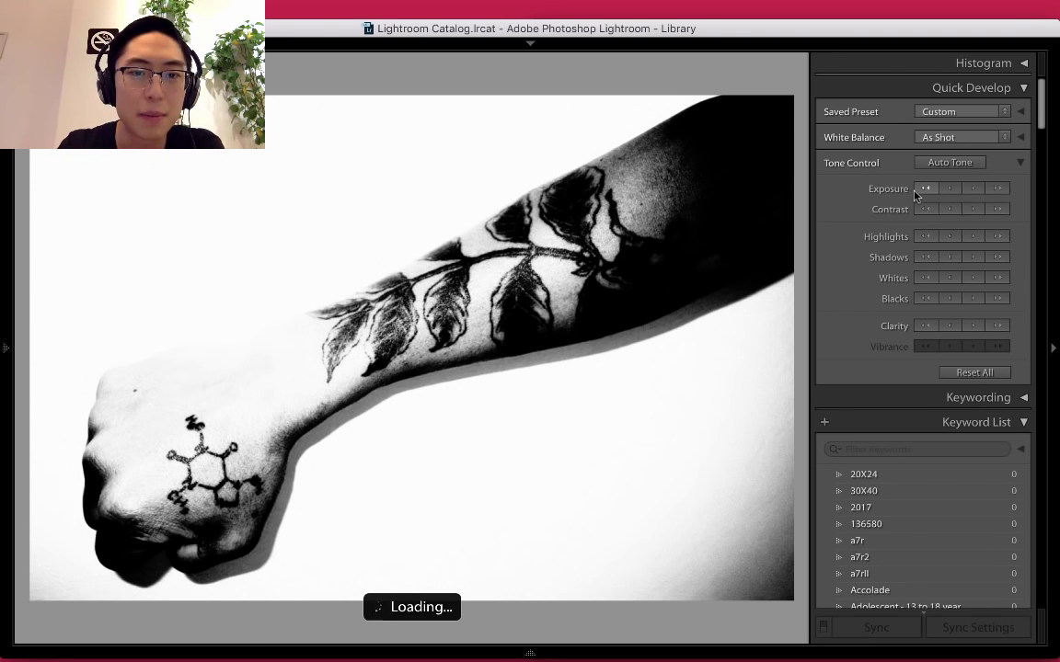
key(g)
scroll(395, 296, down, 1)
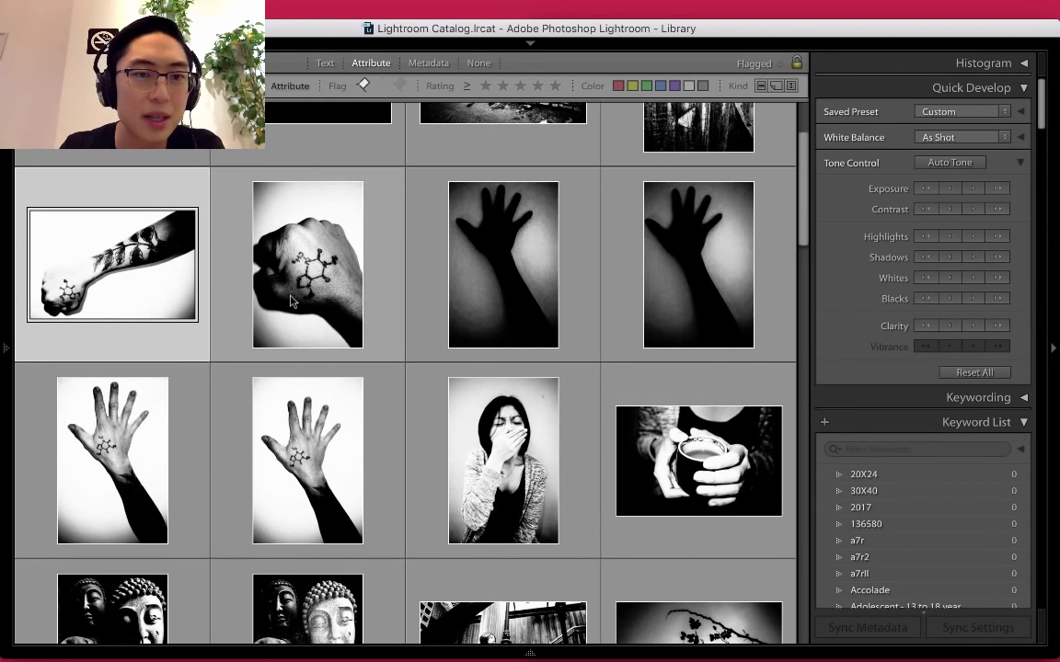
double_click(496, 309)
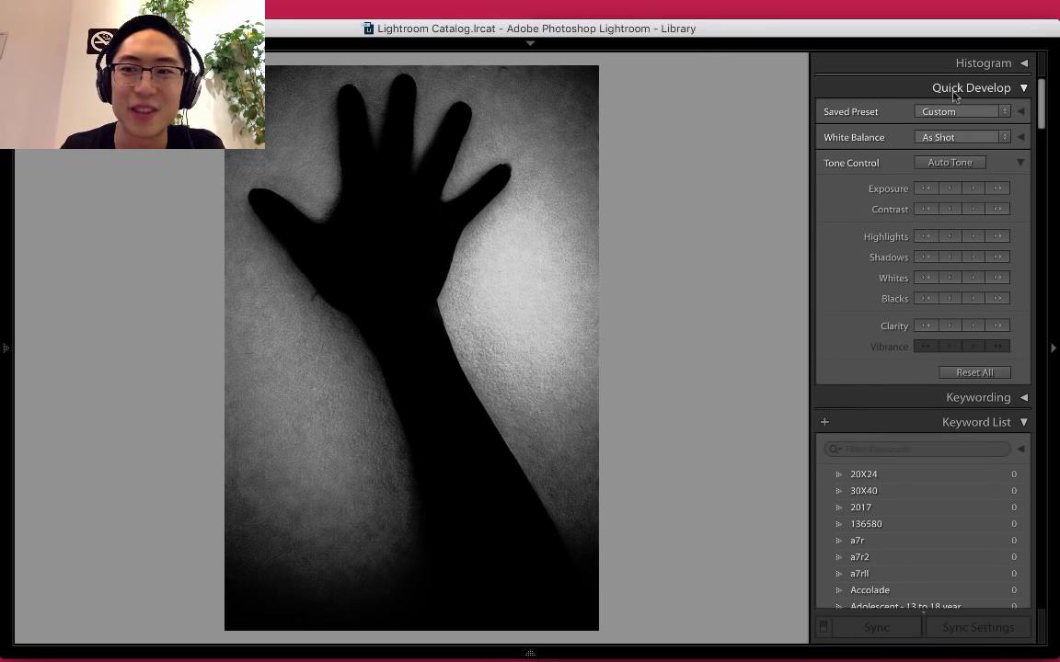
Reset the hand-silhouette photo in Develop, apply Eric Kim Monochrome 1600, and raise exposure to +3.40
mouse_move(722, 46)
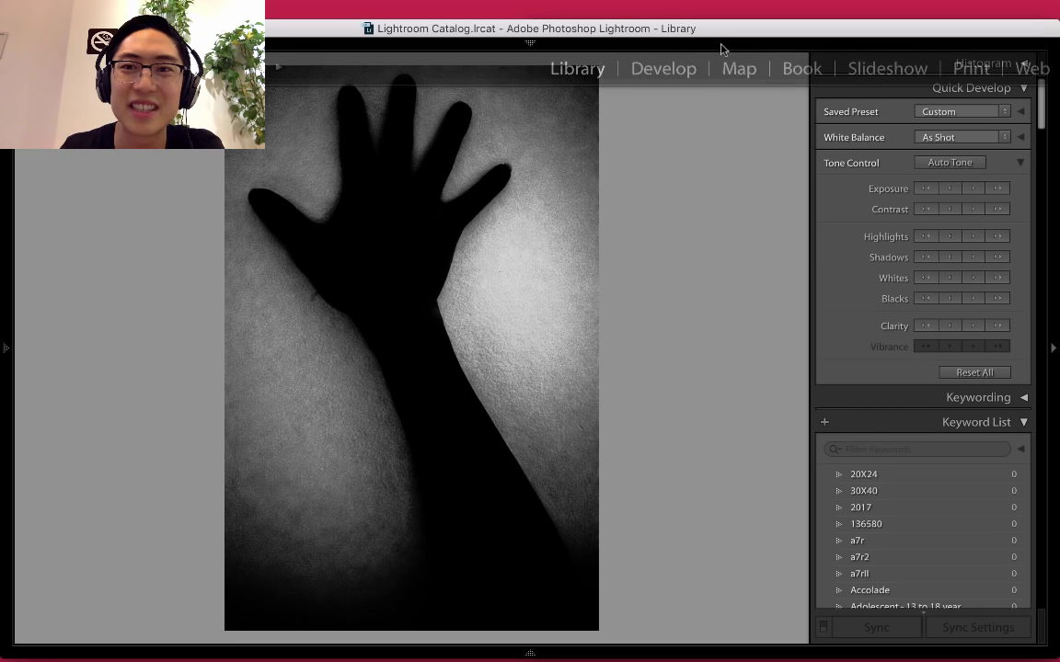
click(663, 72)
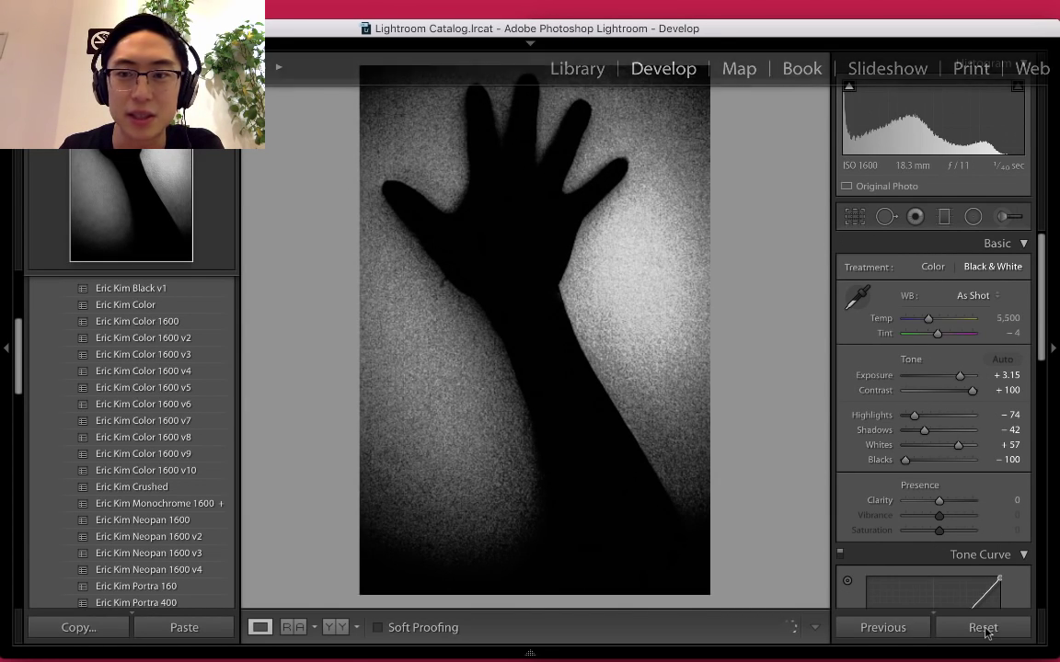
click(982, 628)
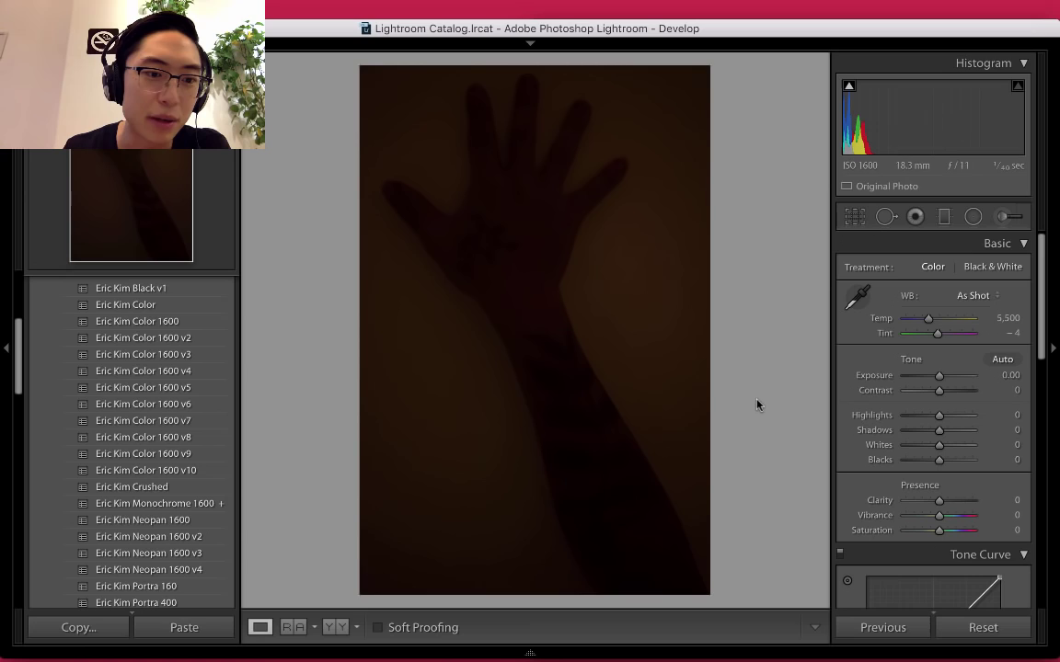
click(193, 505)
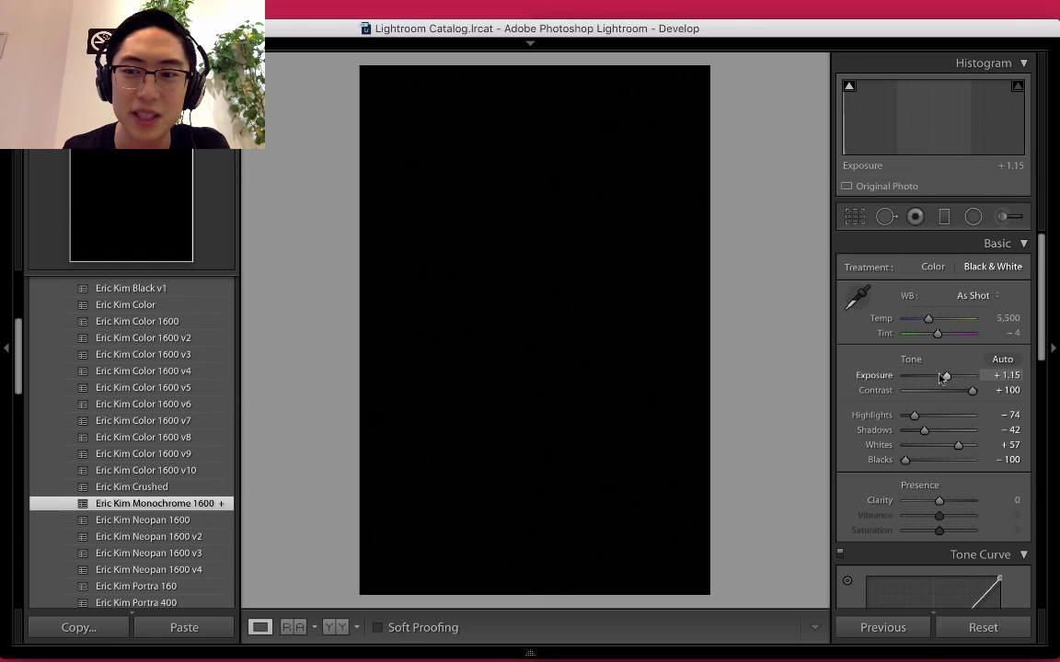
drag(946, 380, 964, 379)
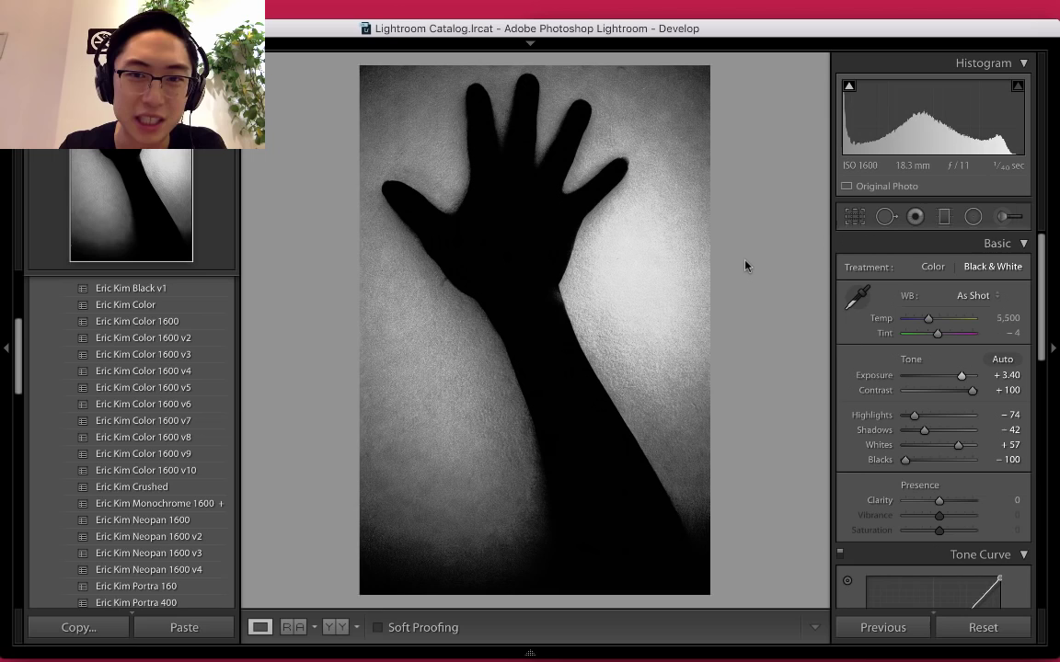
key(g)
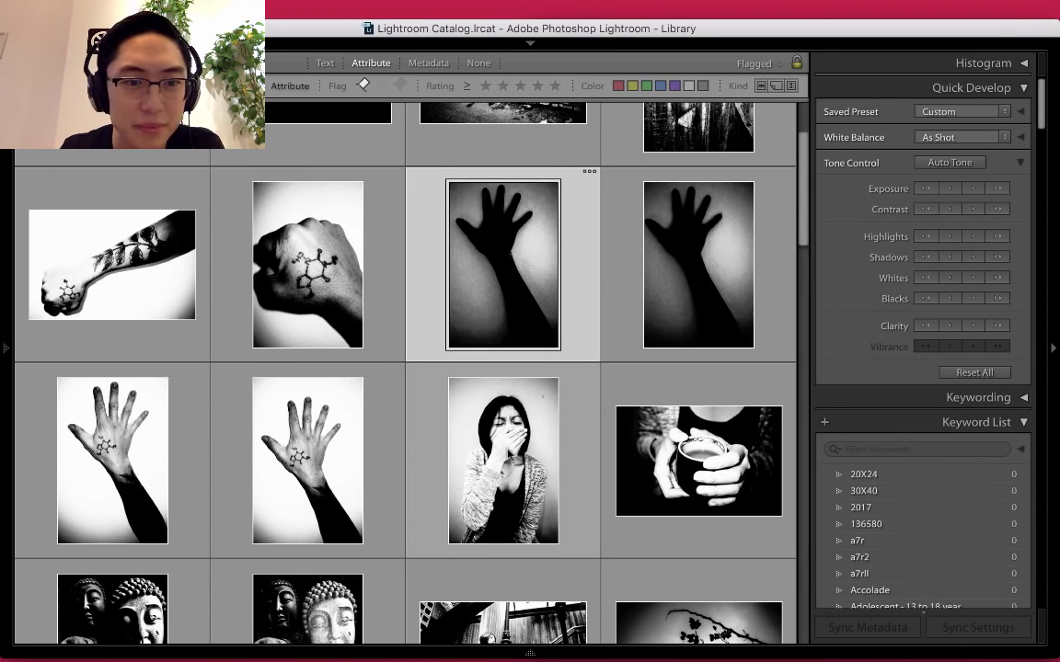
Open the hand-silhouette photo large and give it a 5-star rating
double_click(250, 425)
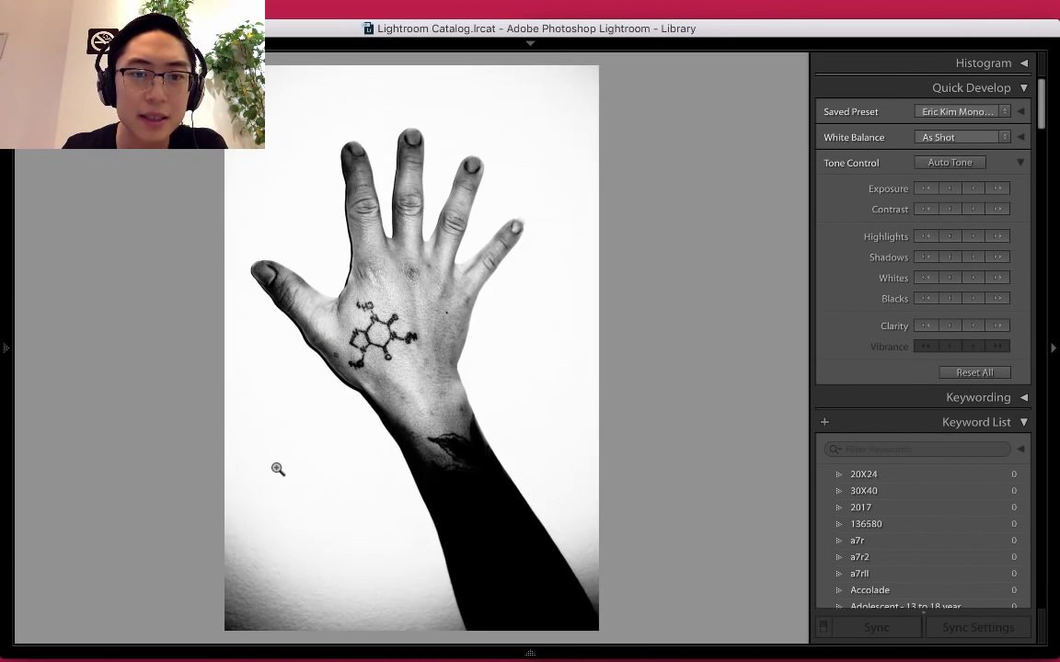
key(Right)
key(Right)
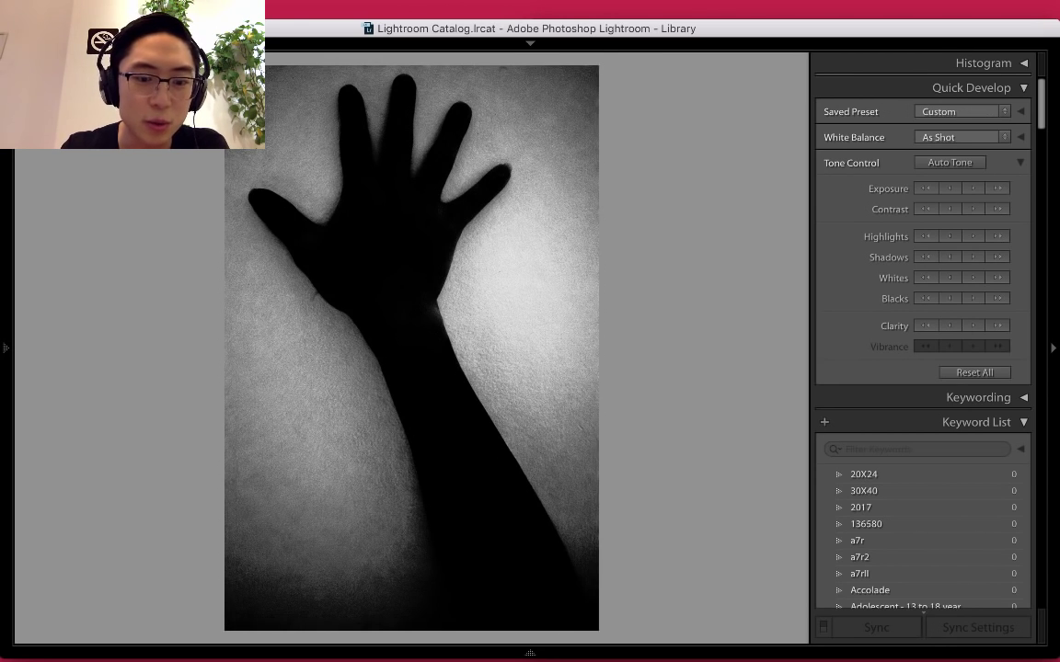
key(5)
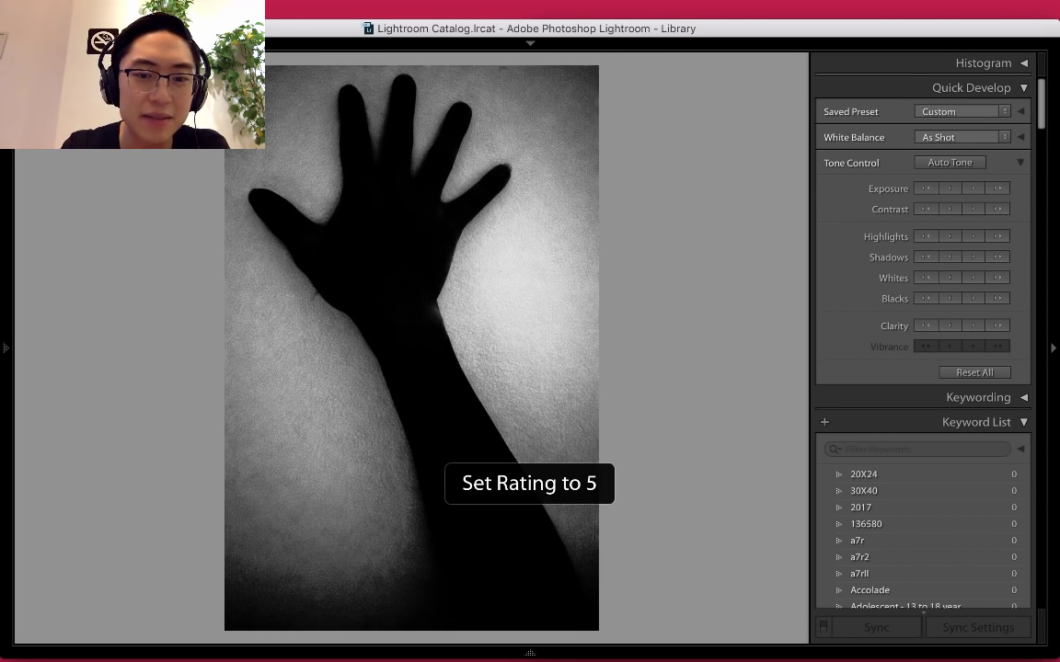
key(g)
Select the photo of the woman covering her mouth and scroll through the grid
click(511, 448)
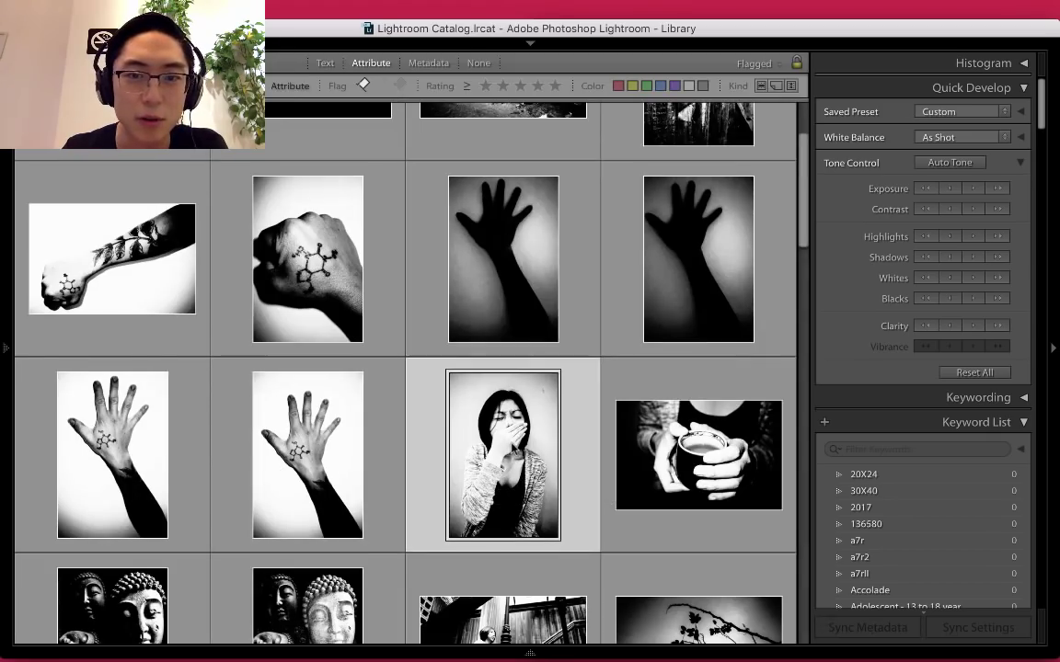
scroll(511, 448, down, 8)
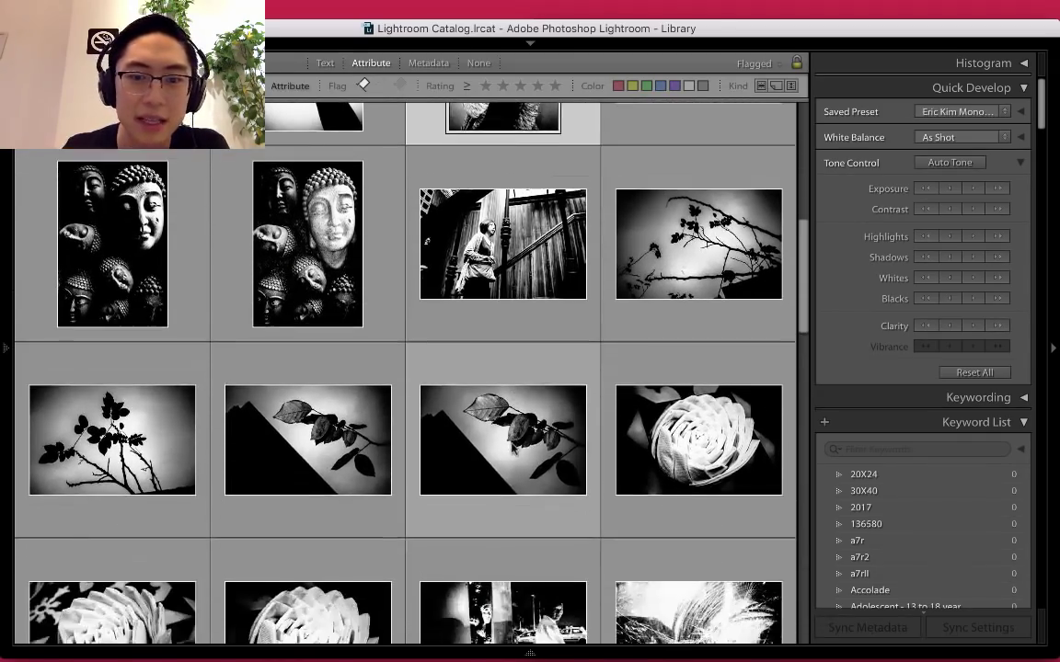
scroll(515, 433, up, 3)
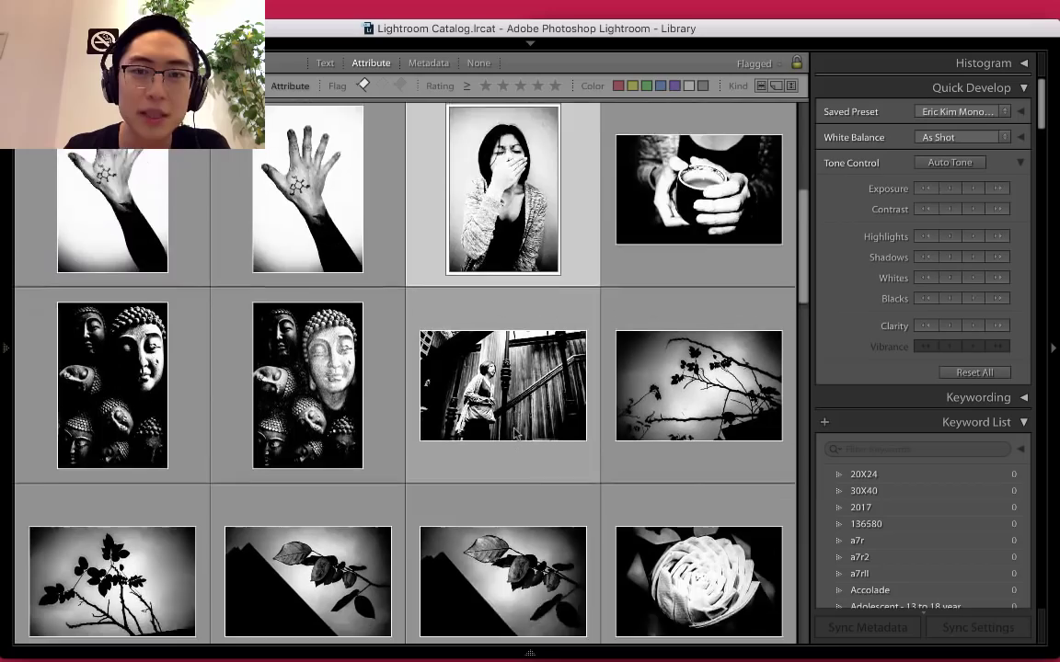
scroll(531, 425, down, 3)
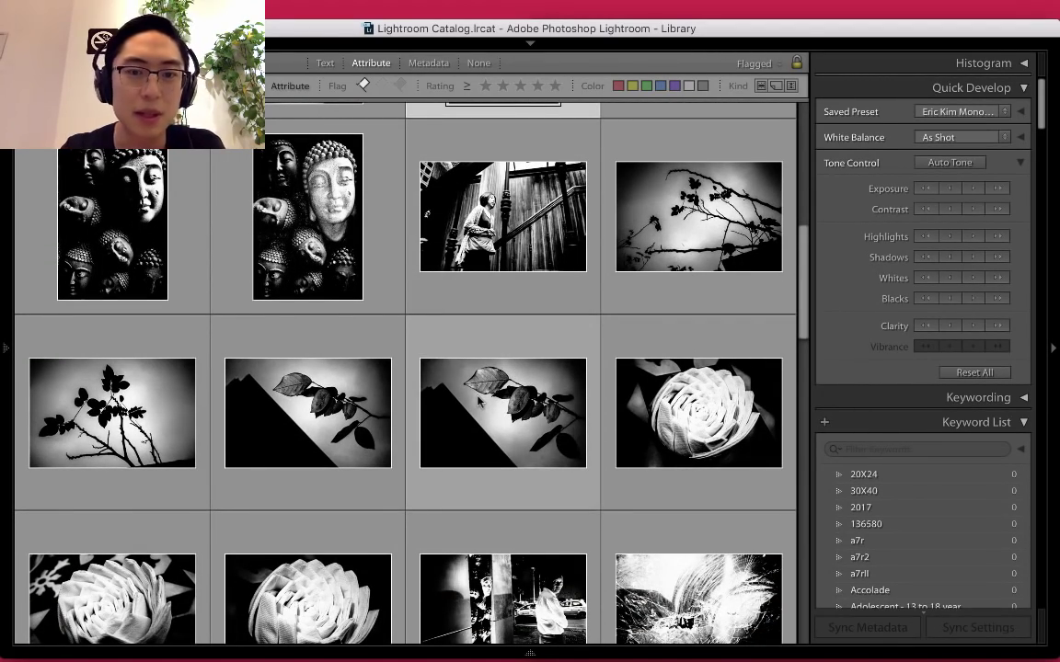
Dim the lights to browse the grid, restore them, and open the leaf photo in Develop
key(l)
key(l)
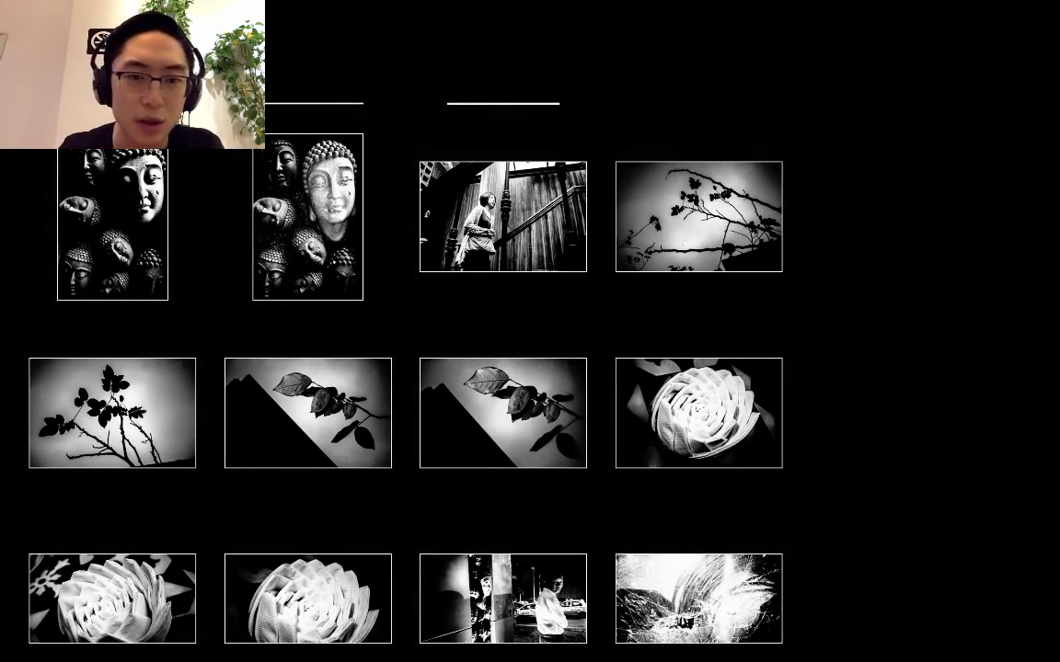
scroll(524, 373, down, 3)
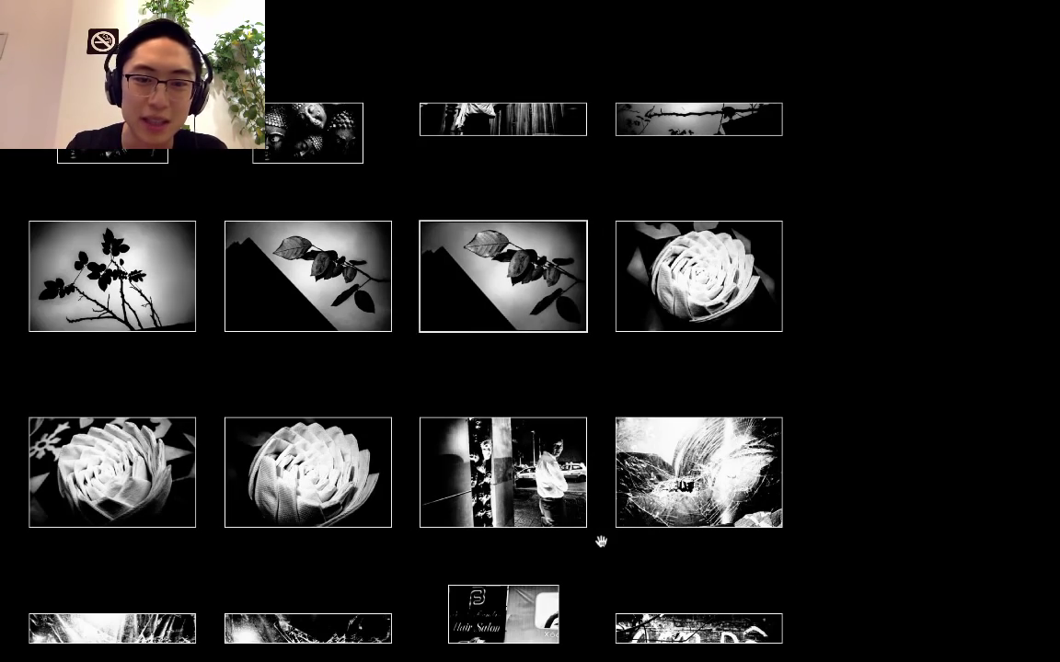
key(l)
key(d)
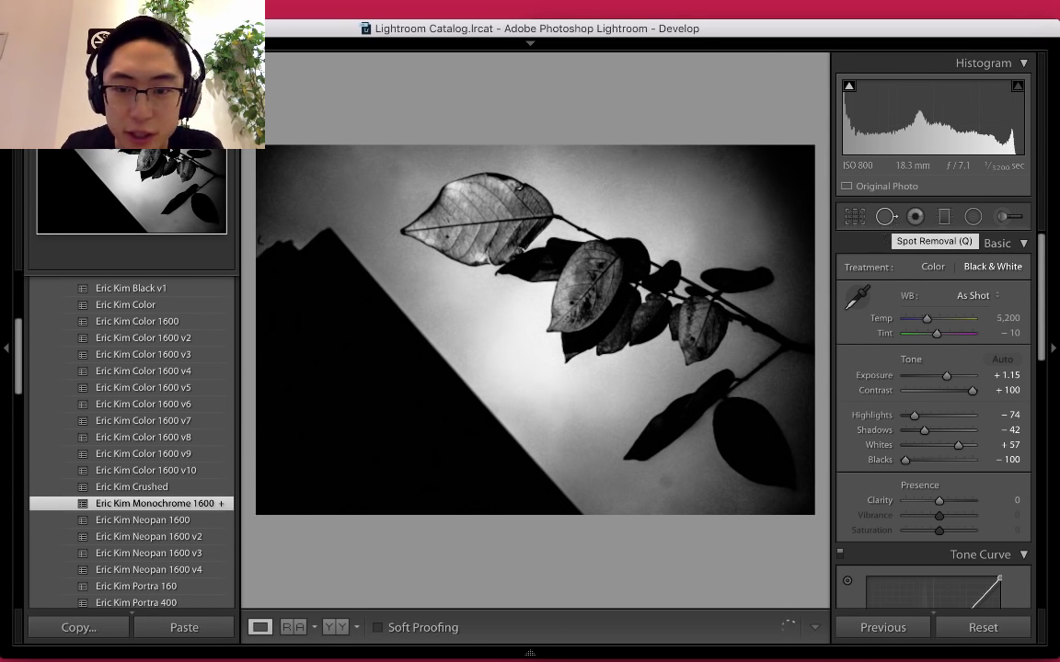
With a larger Spot Removal brush, heal the specks below the lower leaves and at the top edge
click(886, 217)
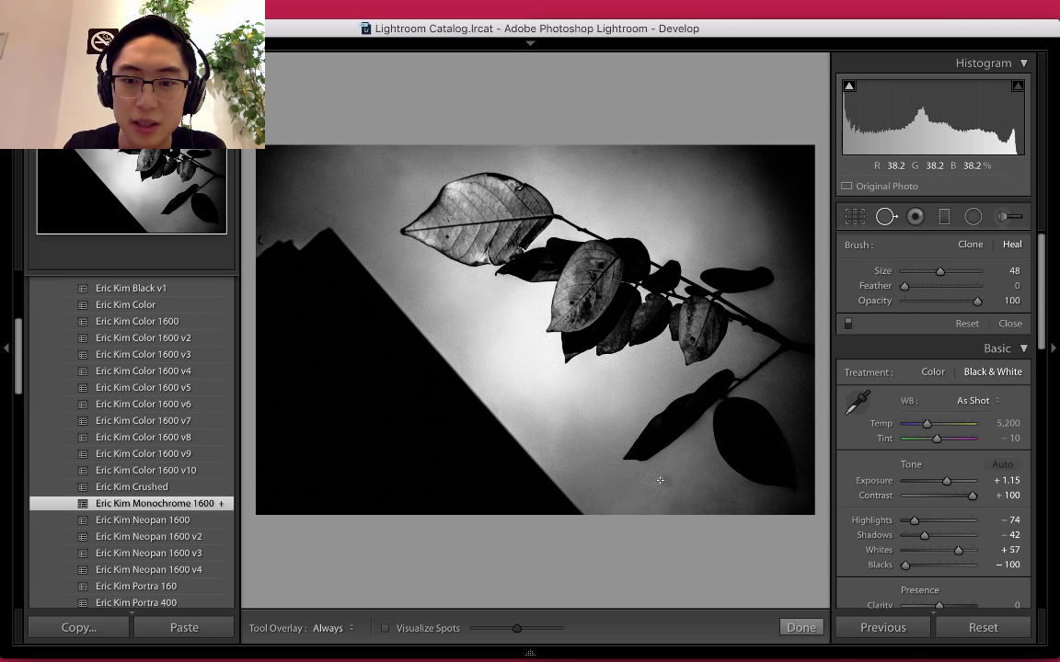
scroll(658, 480, up, 5)
scroll(660, 480, up, 1)
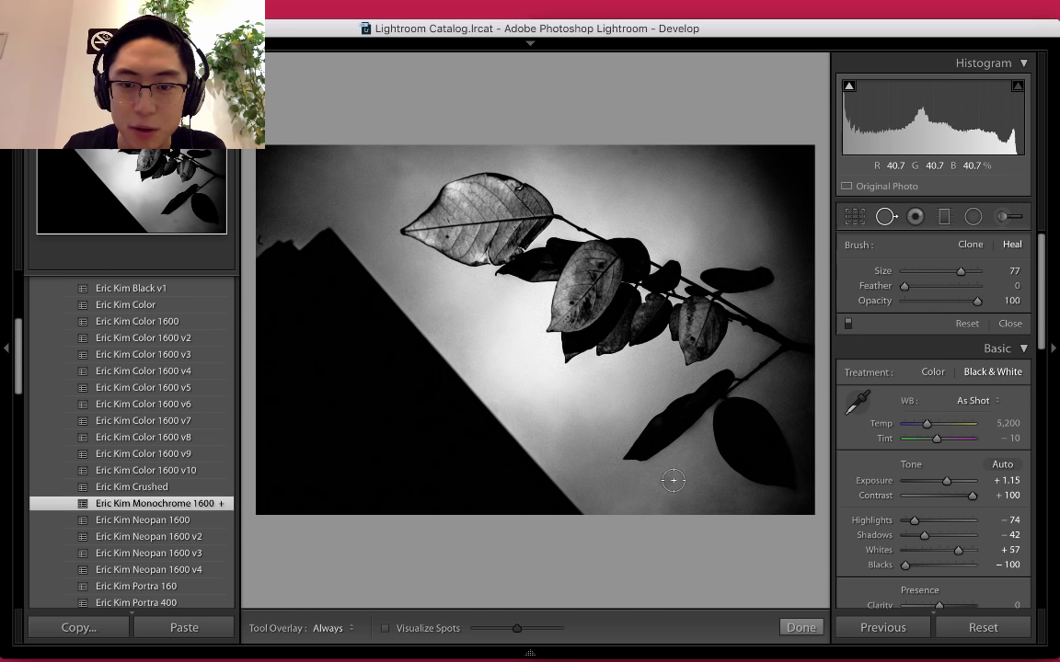
click(664, 482)
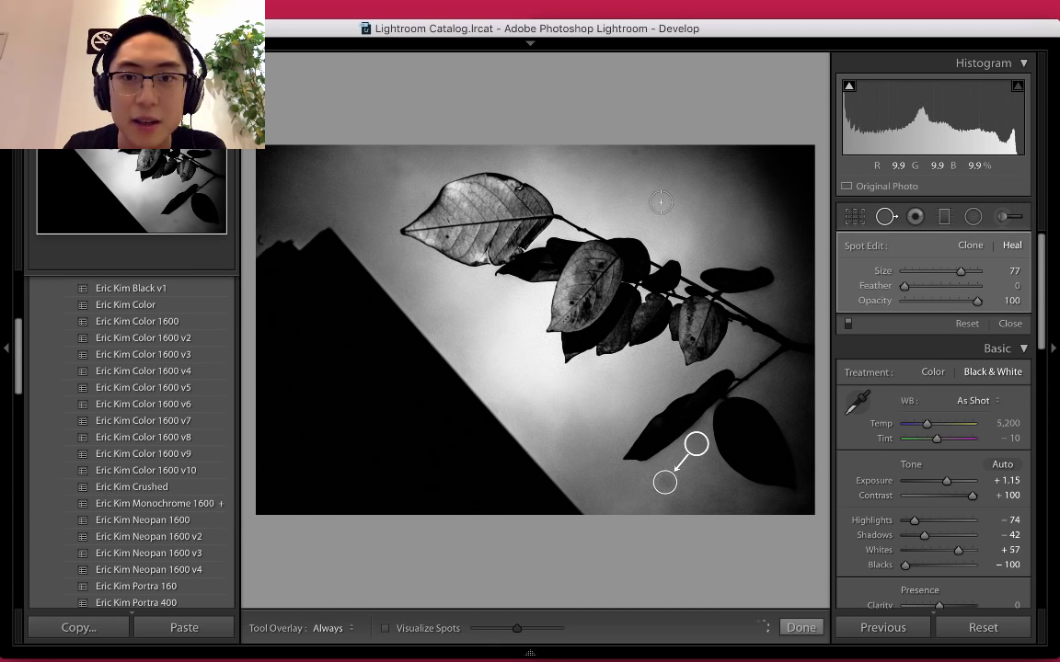
key(Escape)
click(631, 153)
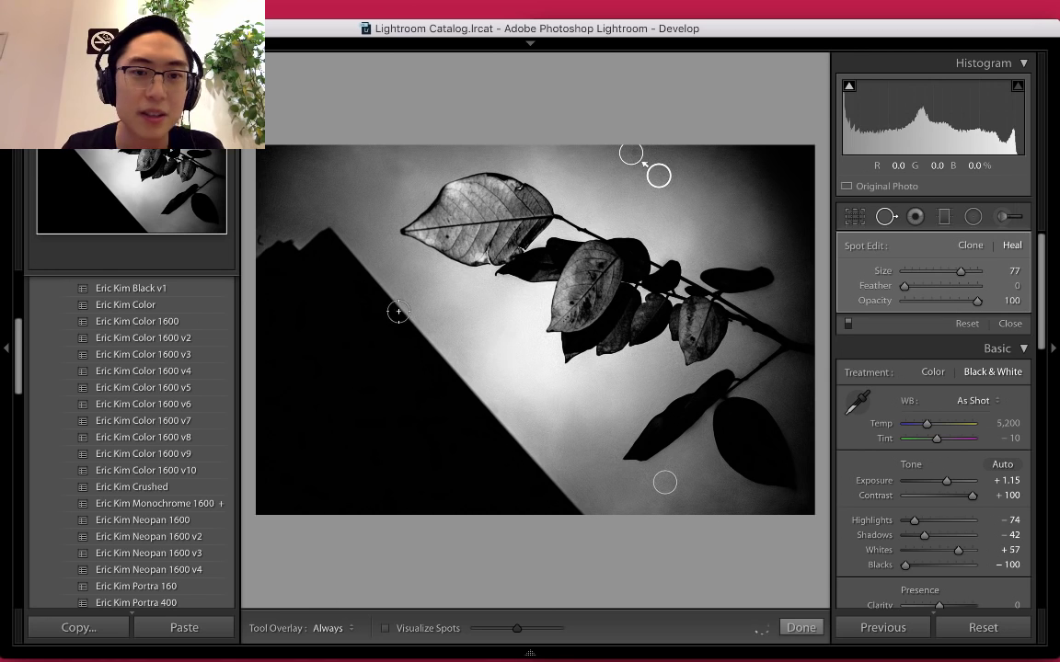
click(783, 630)
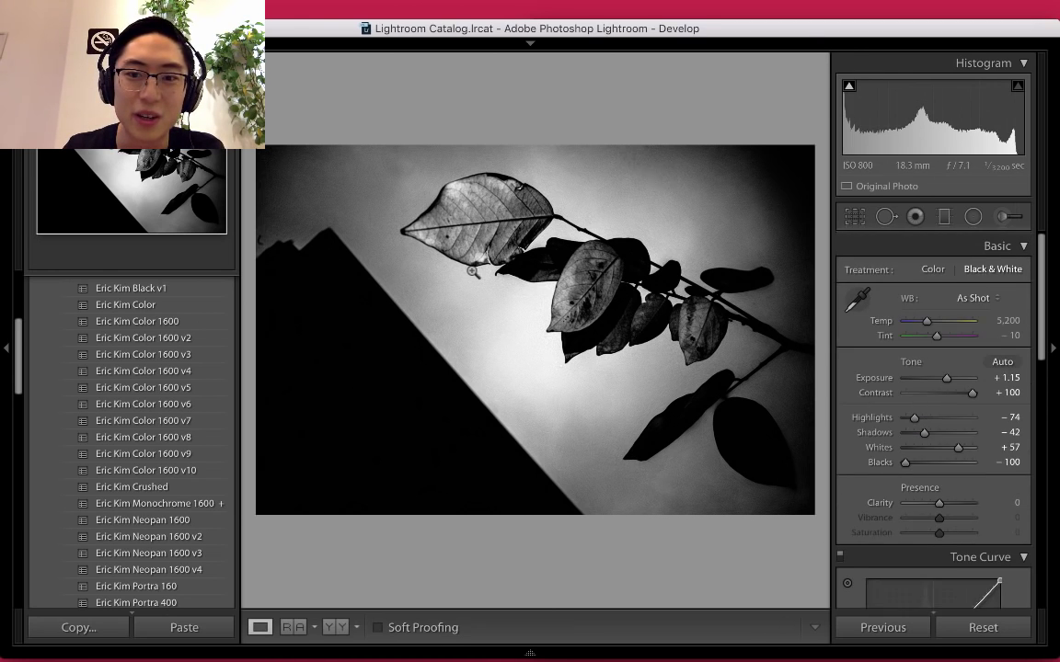
Zoom into the left edge and paint out the speck left of the dark peak with a smaller brush
click(261, 235)
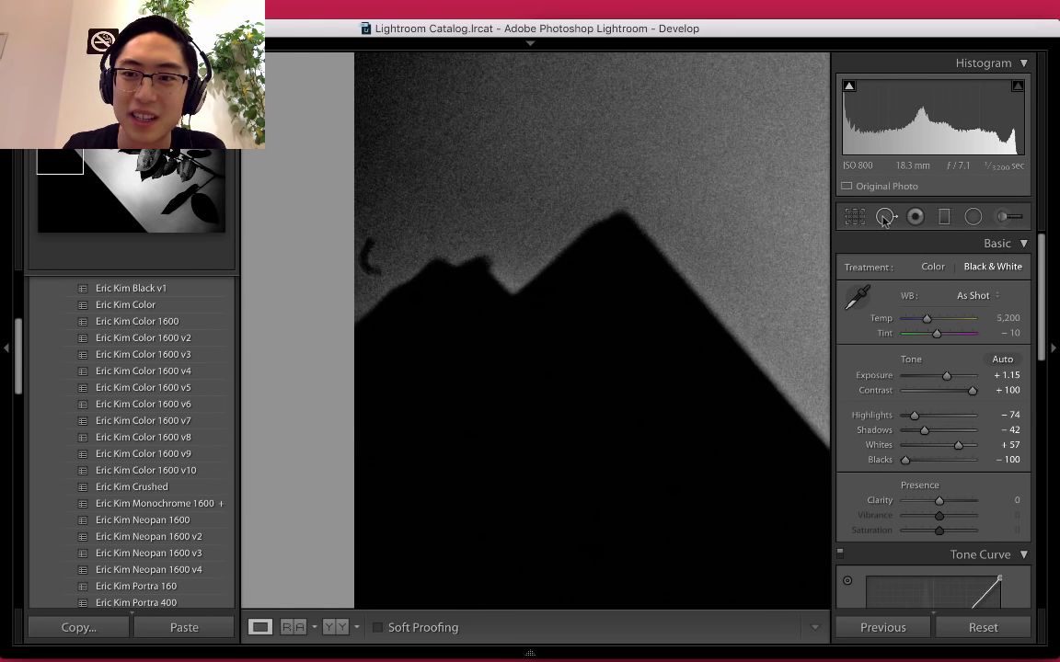
key(q)
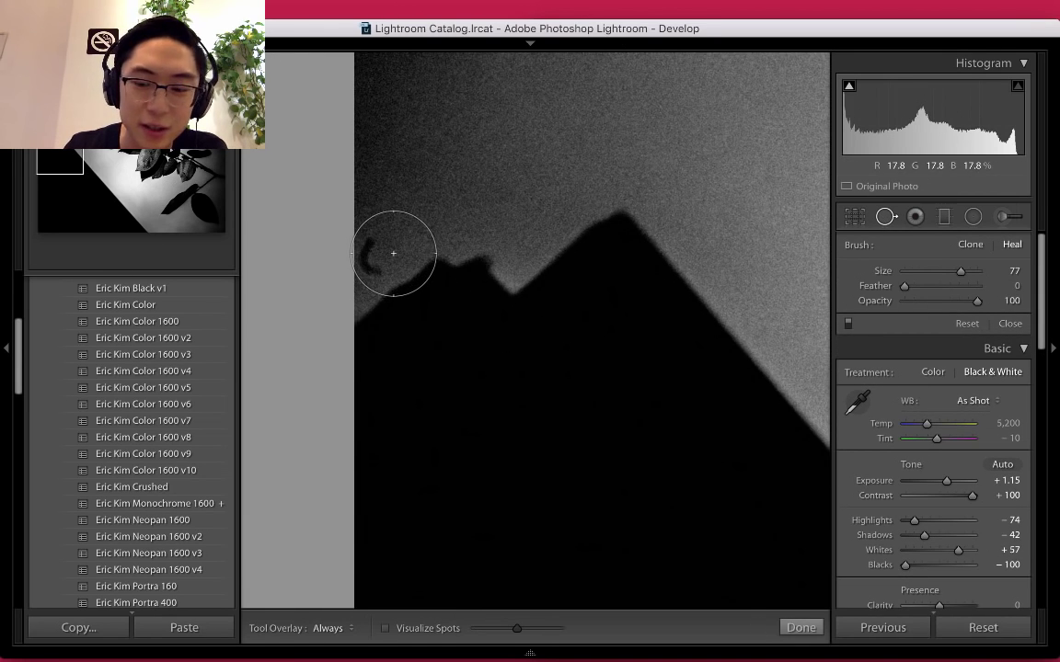
scroll(393, 253, down, 2)
scroll(393, 252, down, 8)
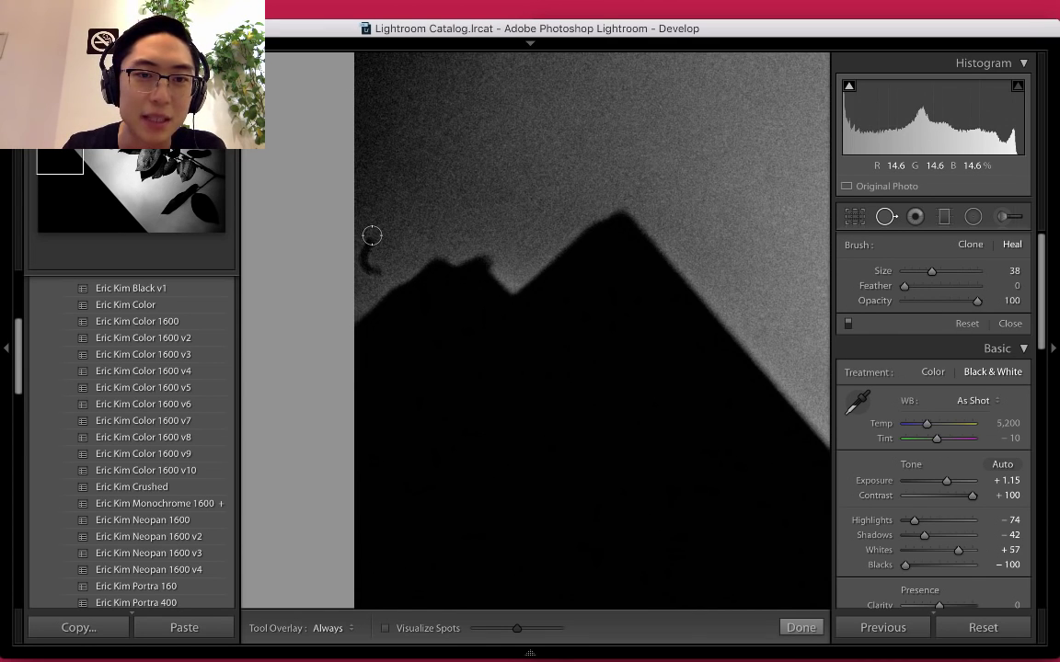
drag(372, 236, 375, 269)
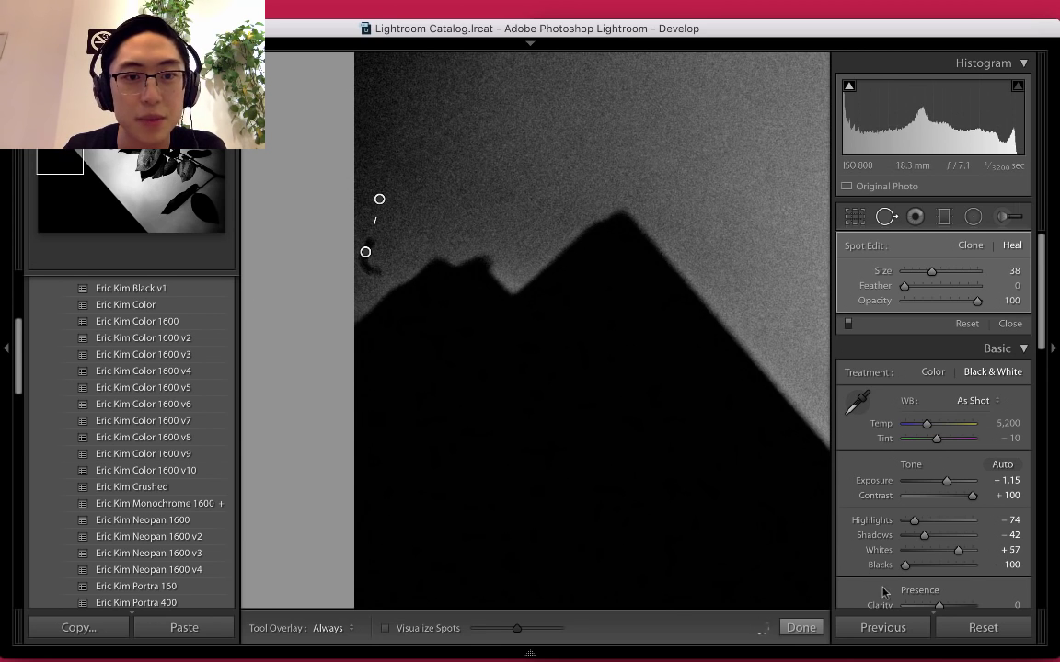
click(800, 628)
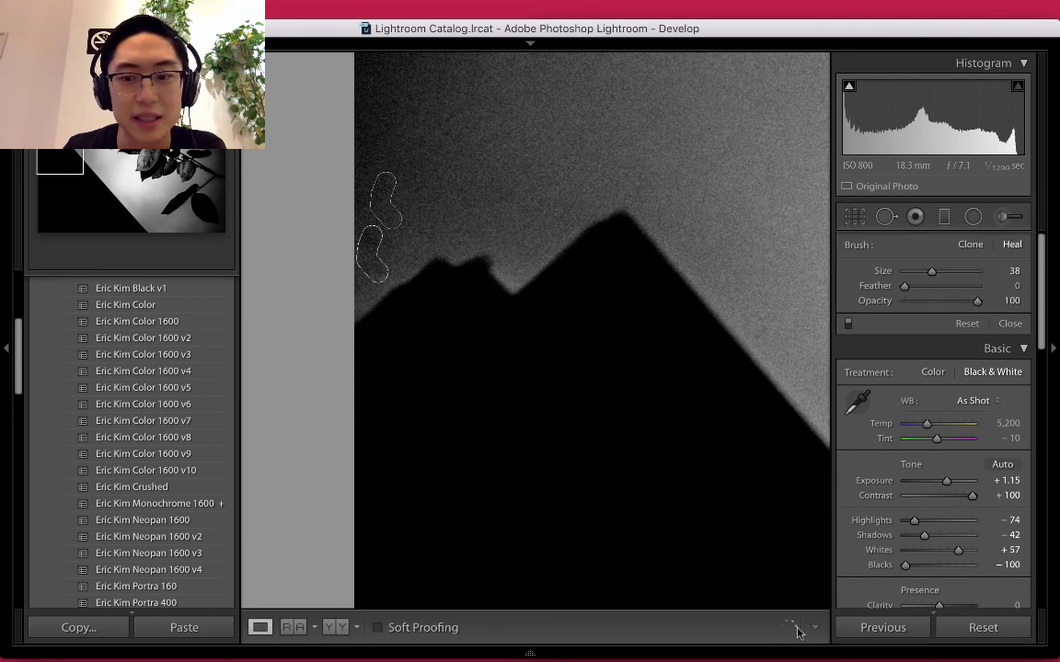
click(641, 361)
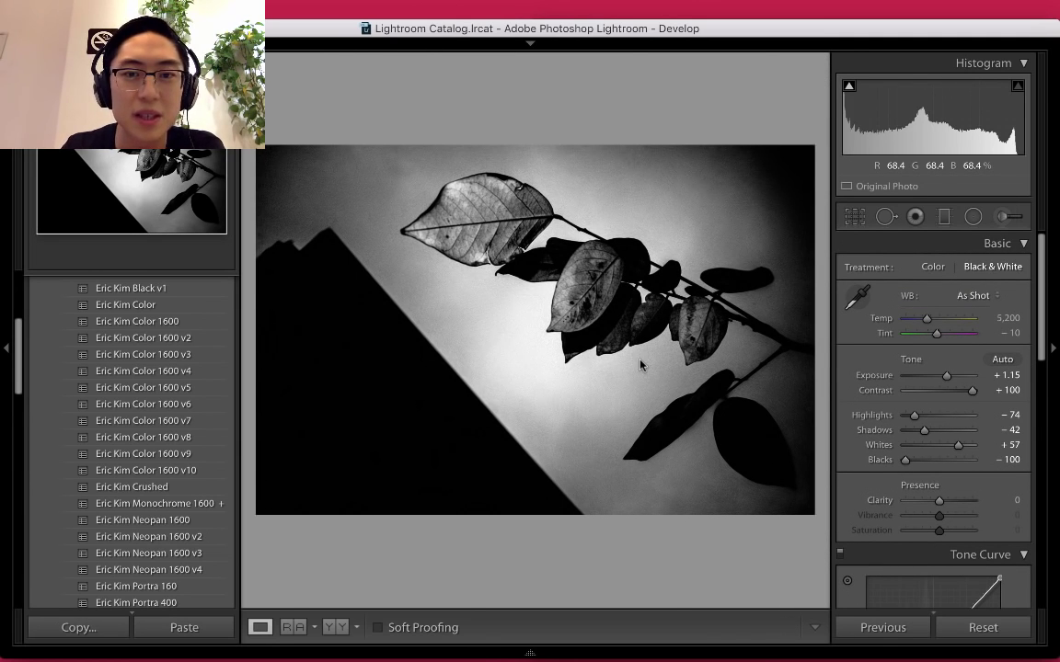
Return to the Library grid with all panels and open Export for the selected photo
key(g)
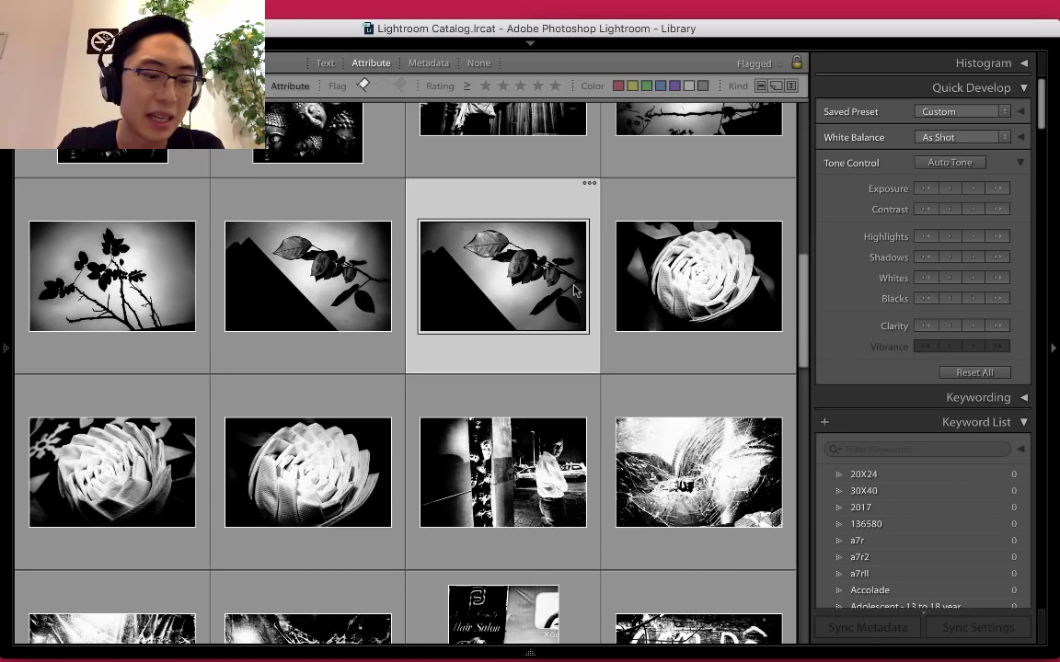
key(shift+Tab)
key(shift+Tab)
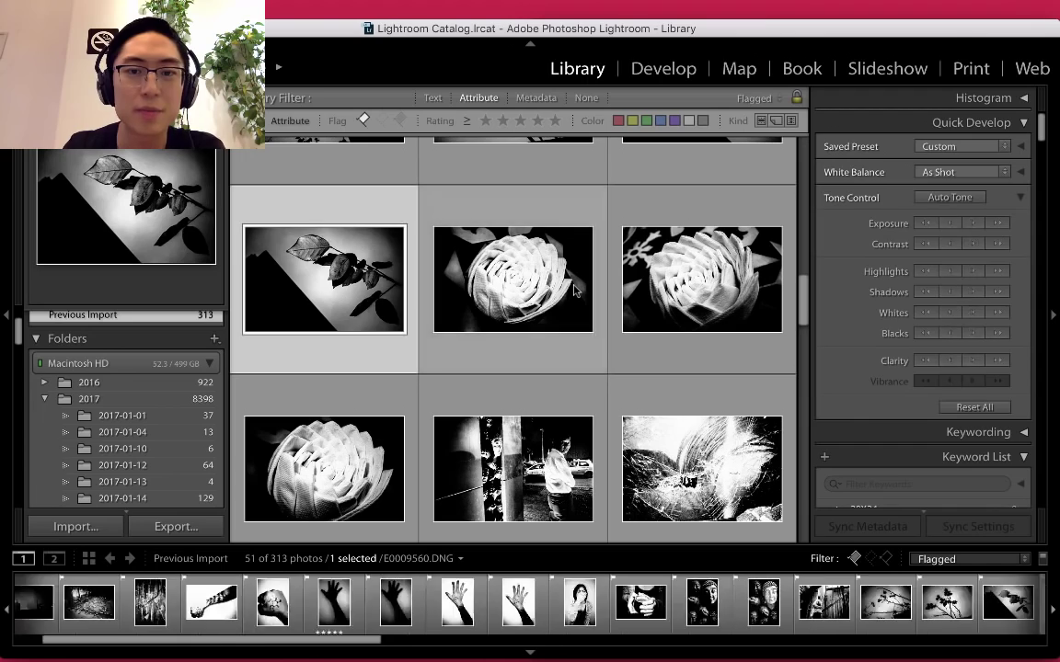
click(176, 526)
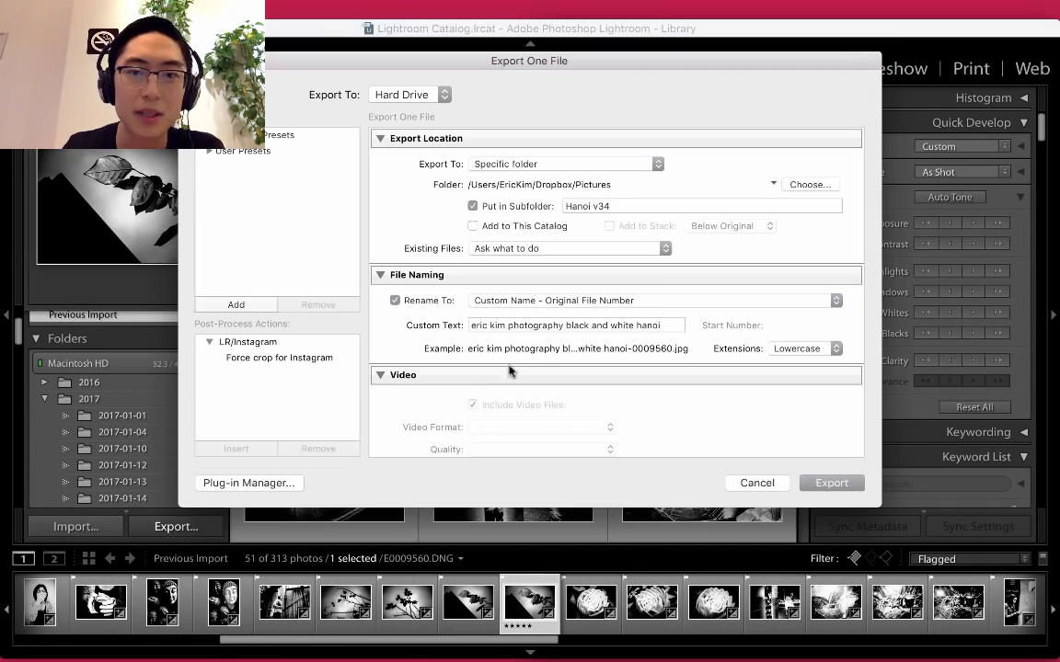
Set the export destination to the Dropbox Pictures folder, keeping subfolder Hanoi v34
click(824, 184)
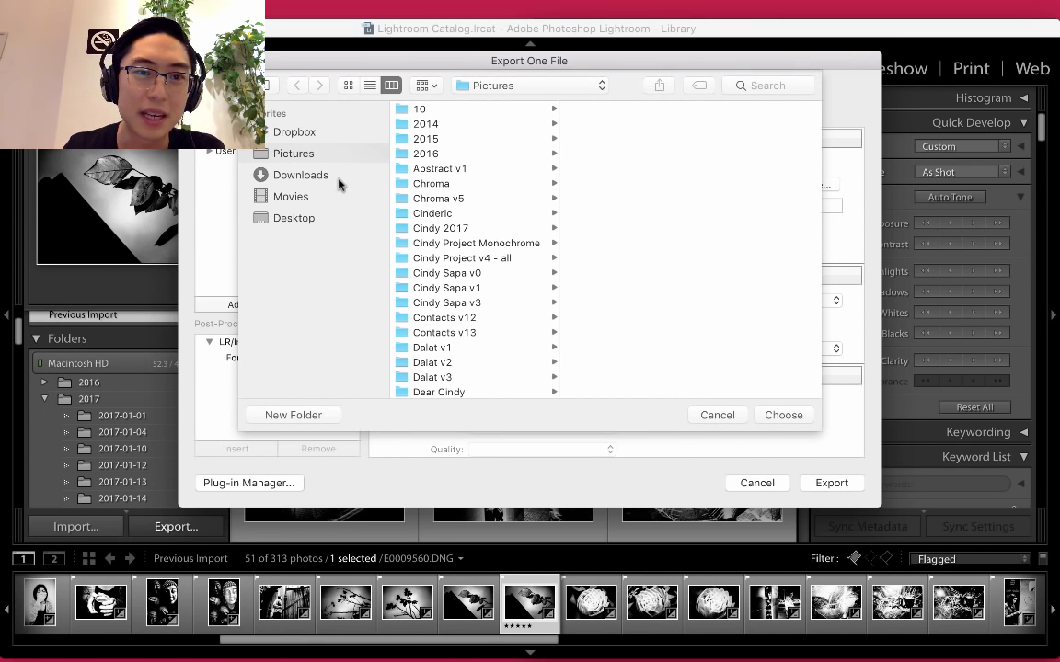
scroll(465, 278, down, 15)
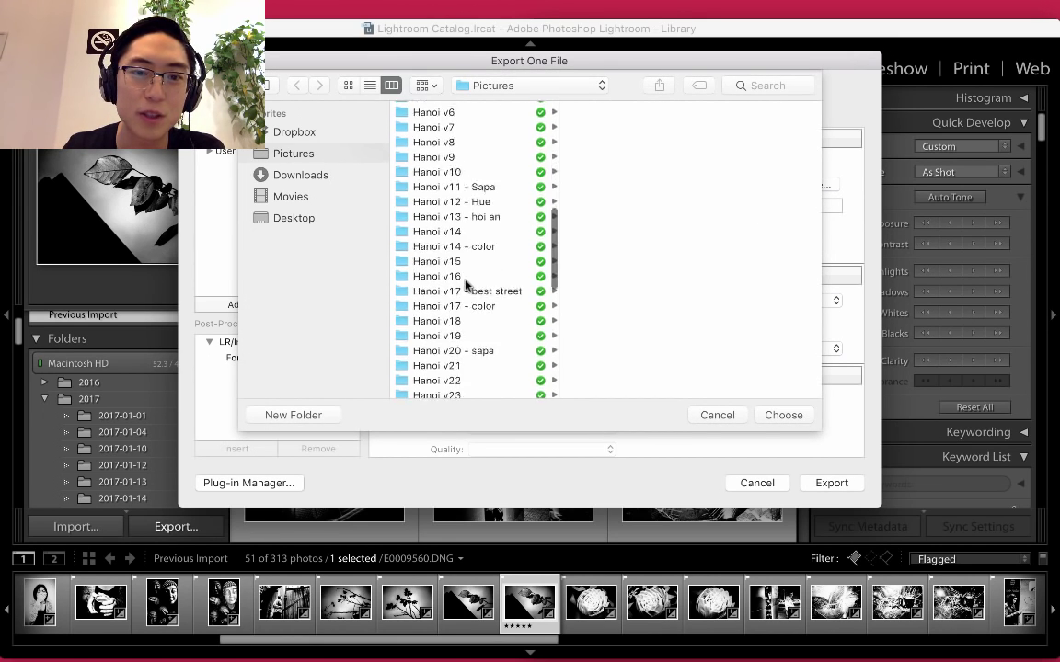
scroll(467, 230, up, 3)
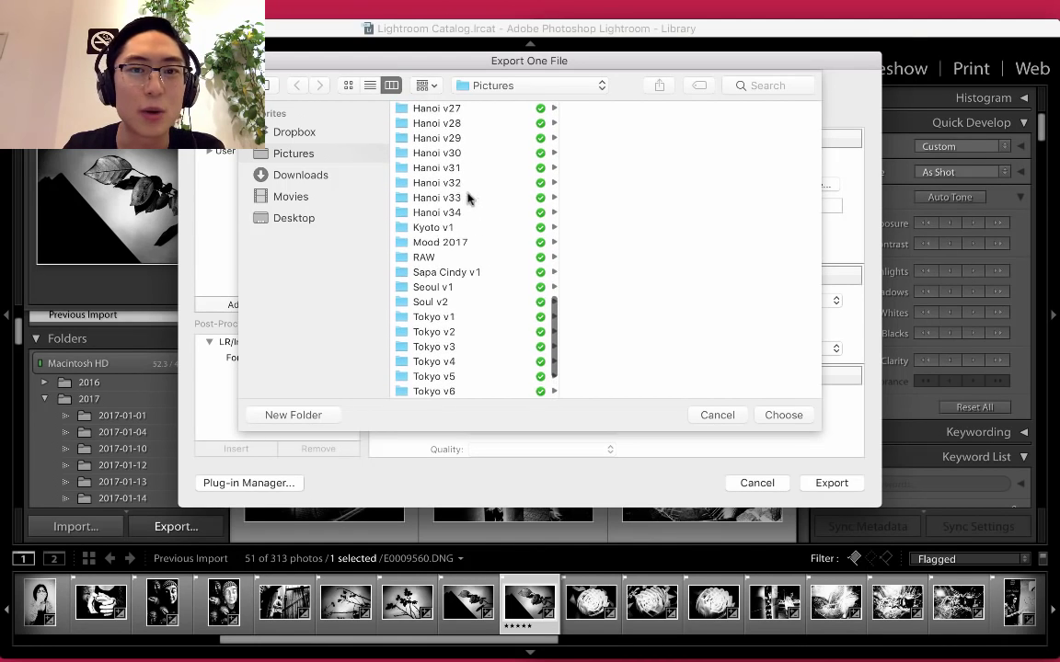
click(466, 213)
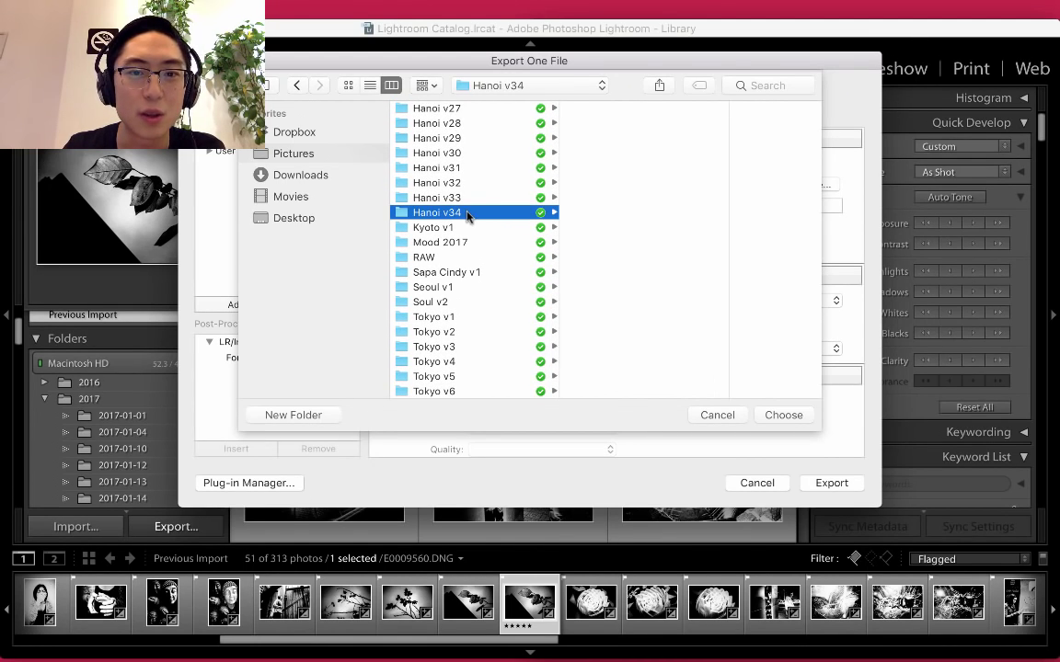
click(337, 156)
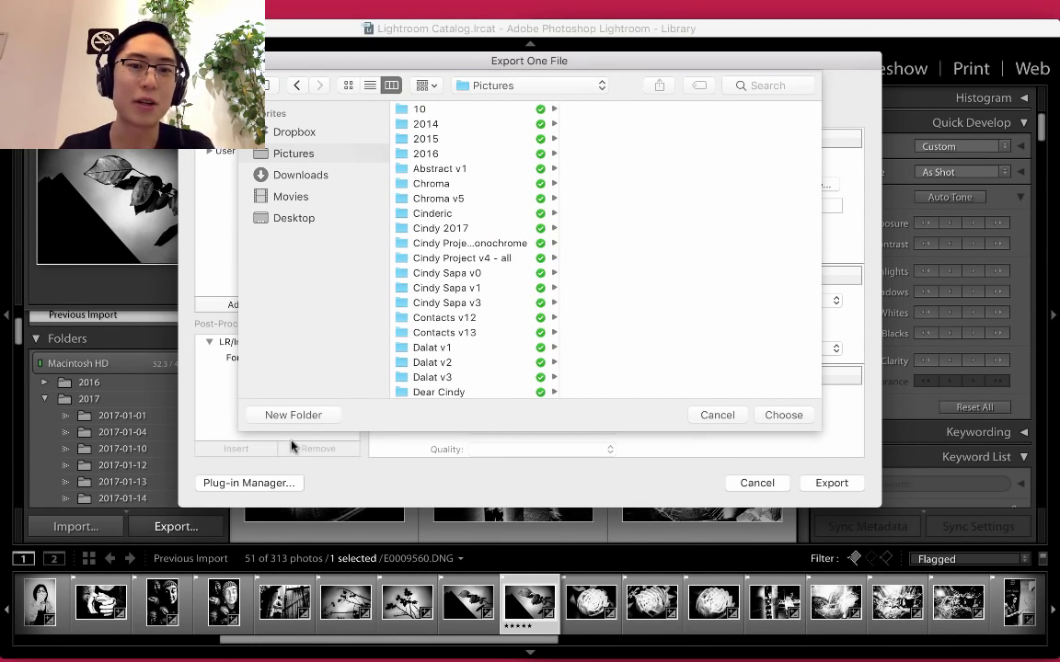
click(788, 415)
click(648, 206)
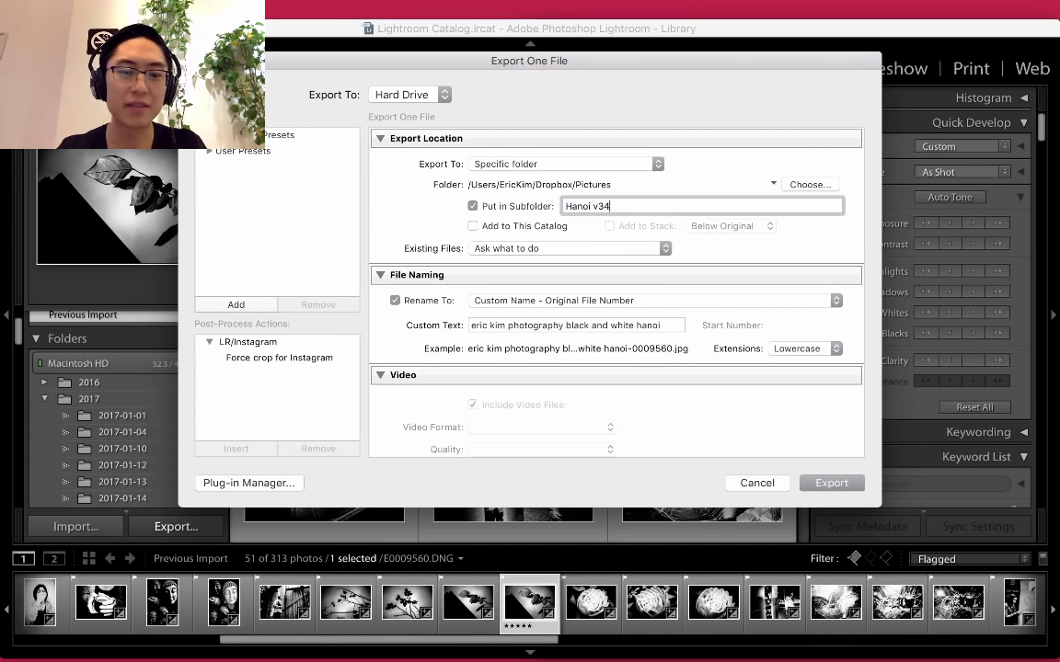
Change the subfolder to Hanoi v35 and keep Custom Name - Original File Number naming
text(5)
click(457, 204)
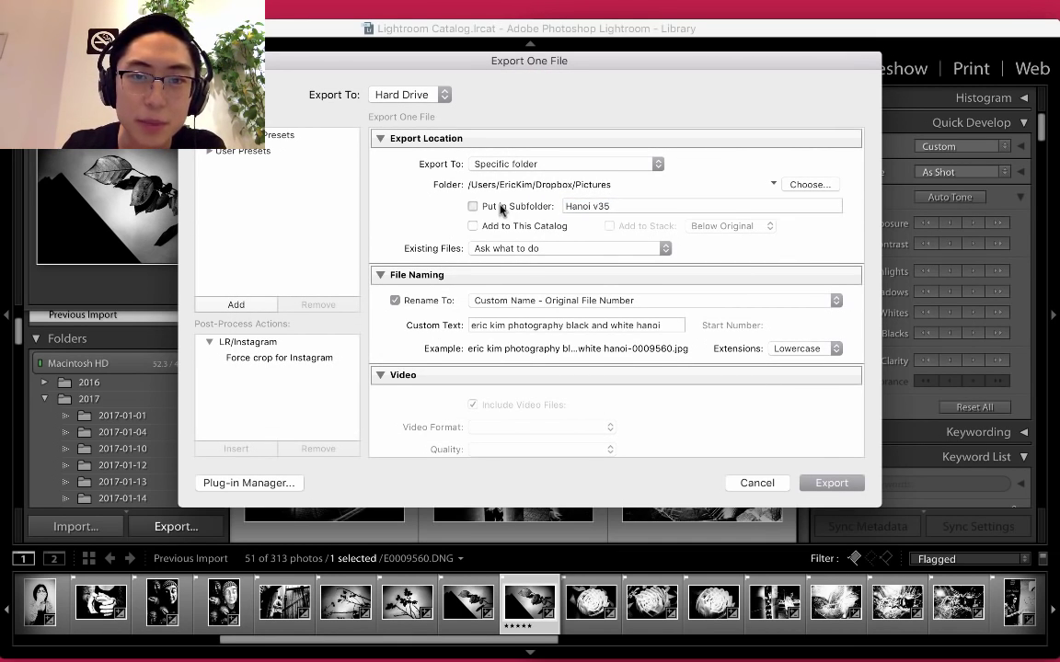
scroll(607, 208, down, 2)
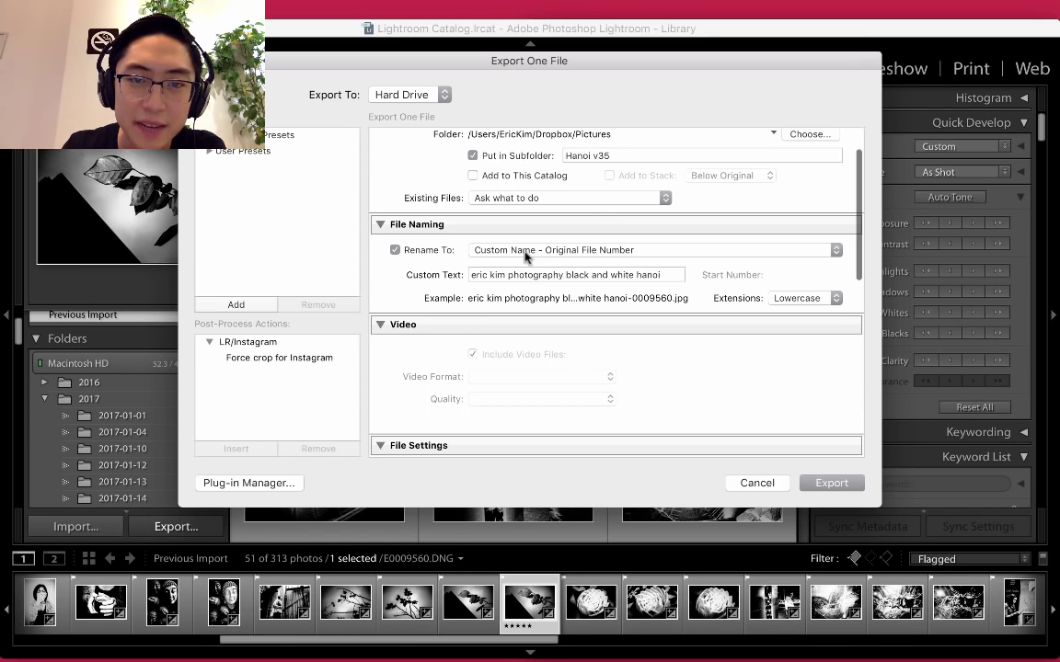
click(552, 254)
click(552, 251)
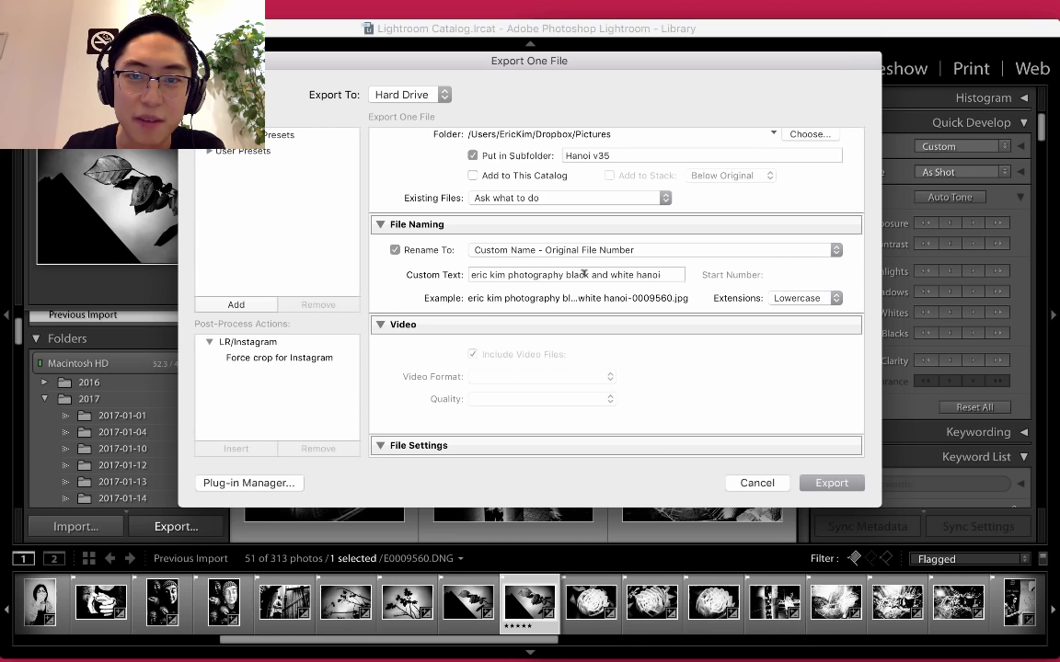
Review the sRGB JPEG quality 80 settings and export the photo
scroll(629, 291, down, 10)
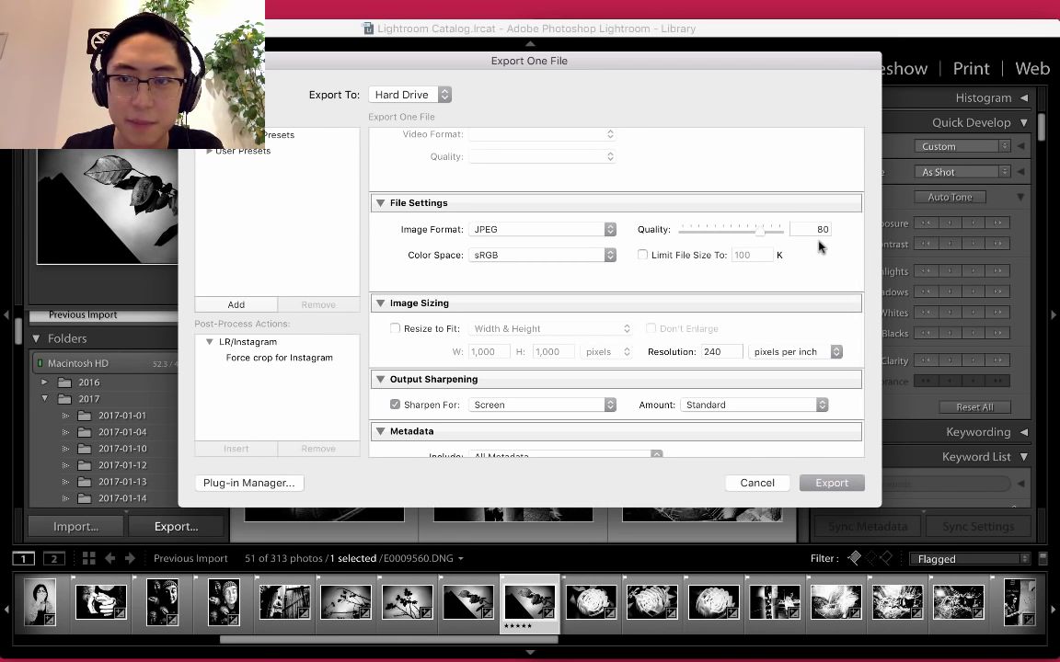
scroll(753, 265, down, 5)
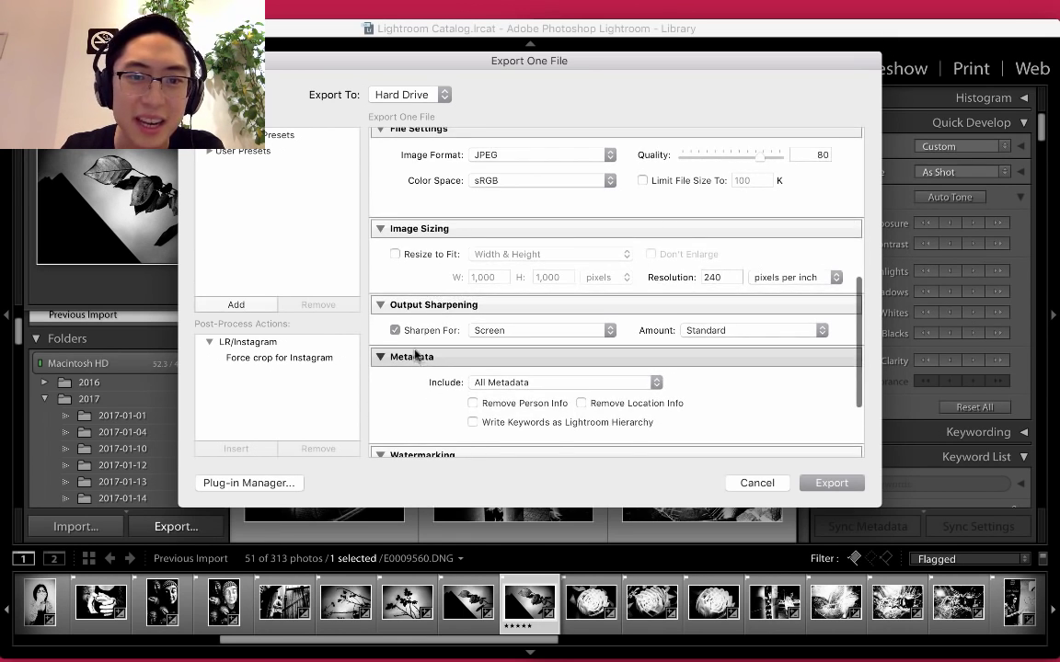
click(417, 333)
scroll(551, 349, down, 3)
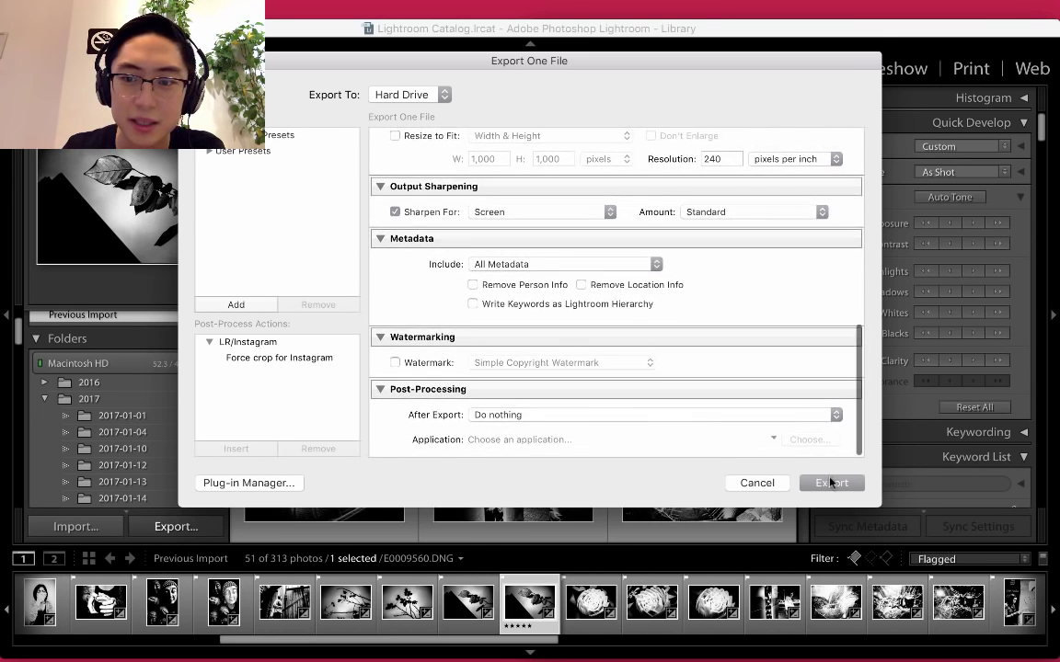
click(824, 482)
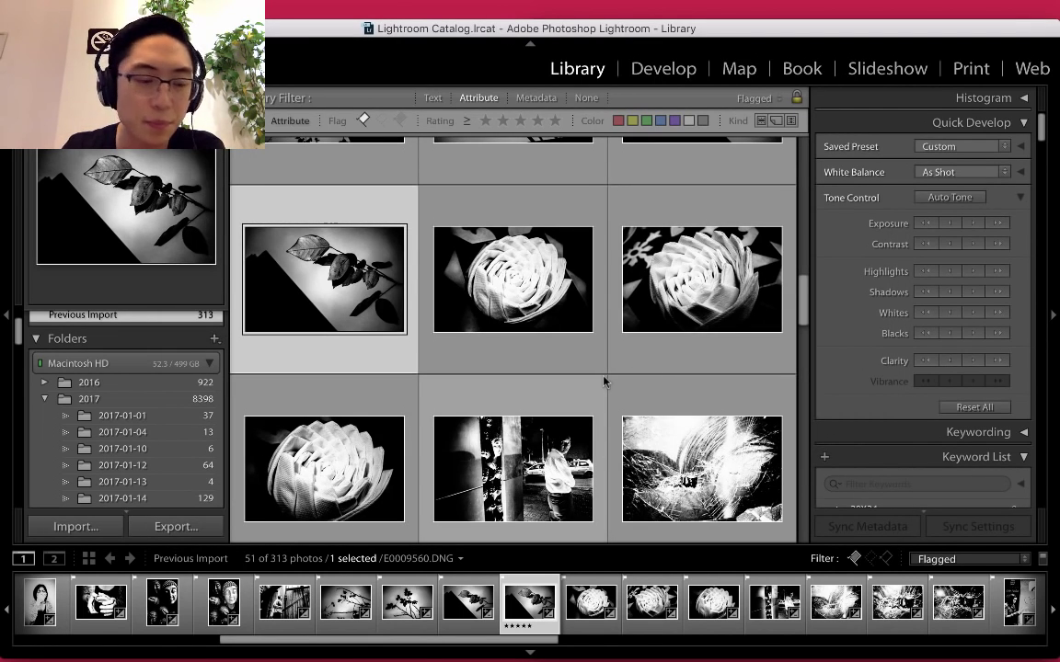
Hide all panels so the grid fills the window, and scroll down to the three hand photos
key(shift+Tab)
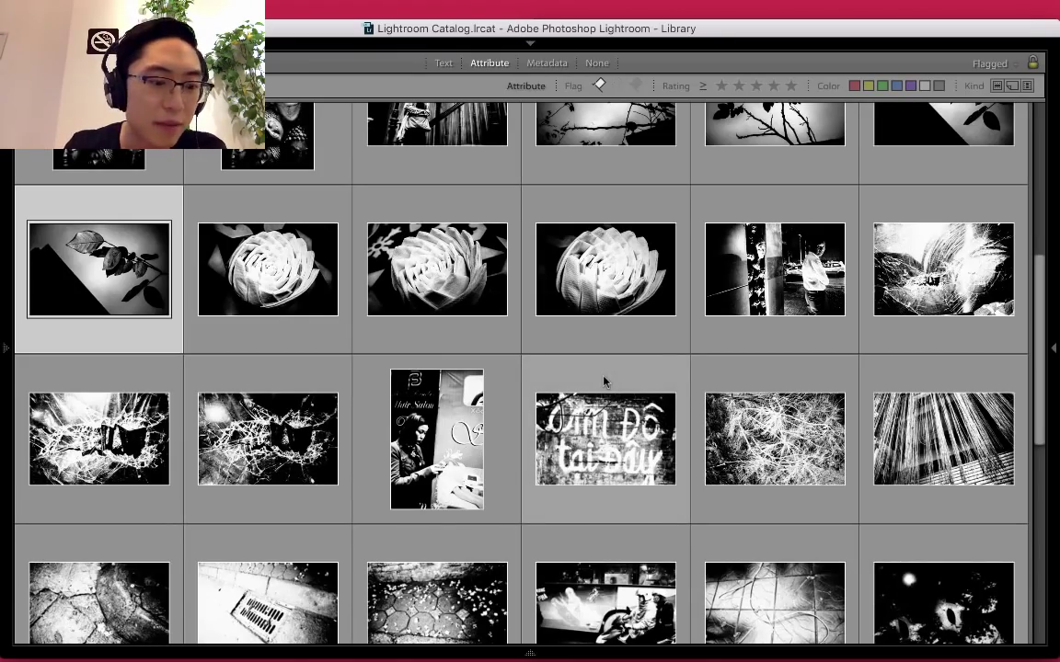
key(shift+Tab)
key(shift+Tab)
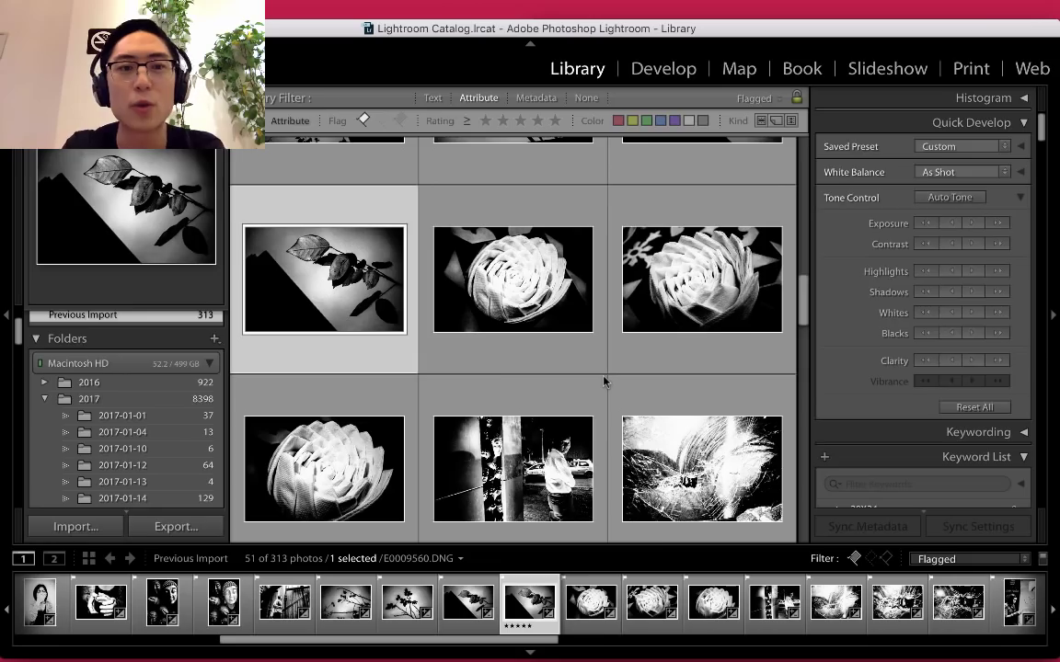
scroll(605, 381, down, 5)
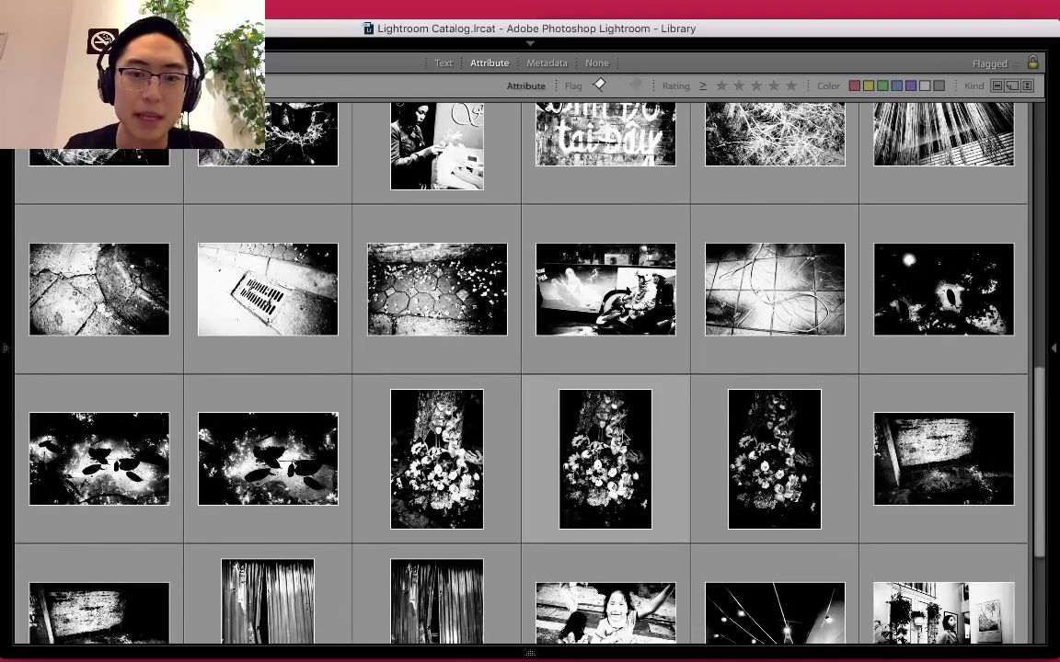
scroll(657, 577, down, 3)
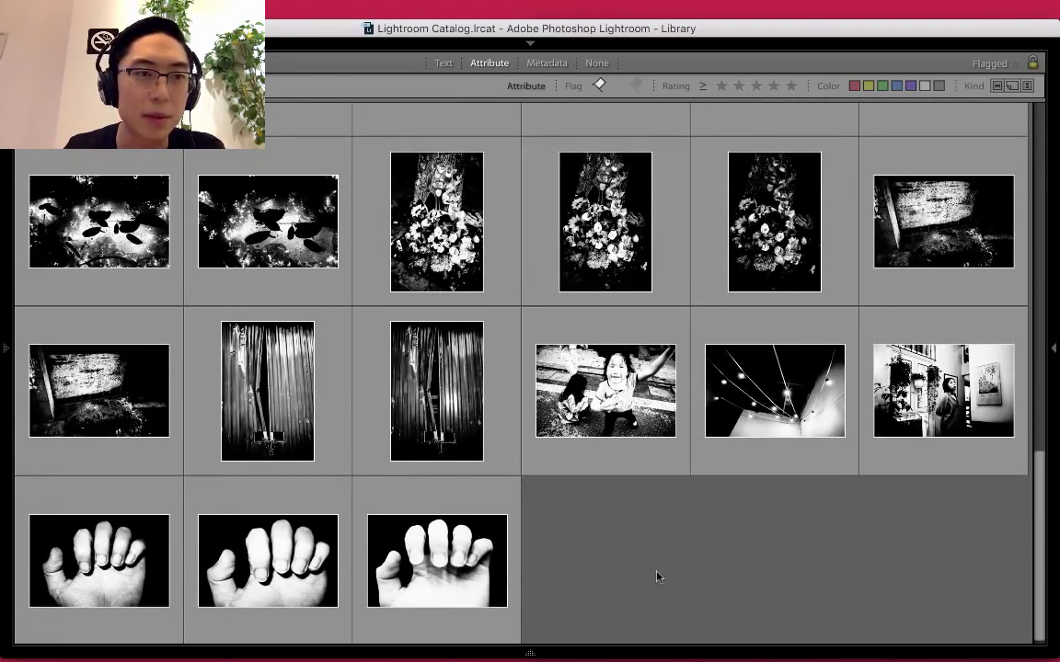
scroll(614, 551, up, 1)
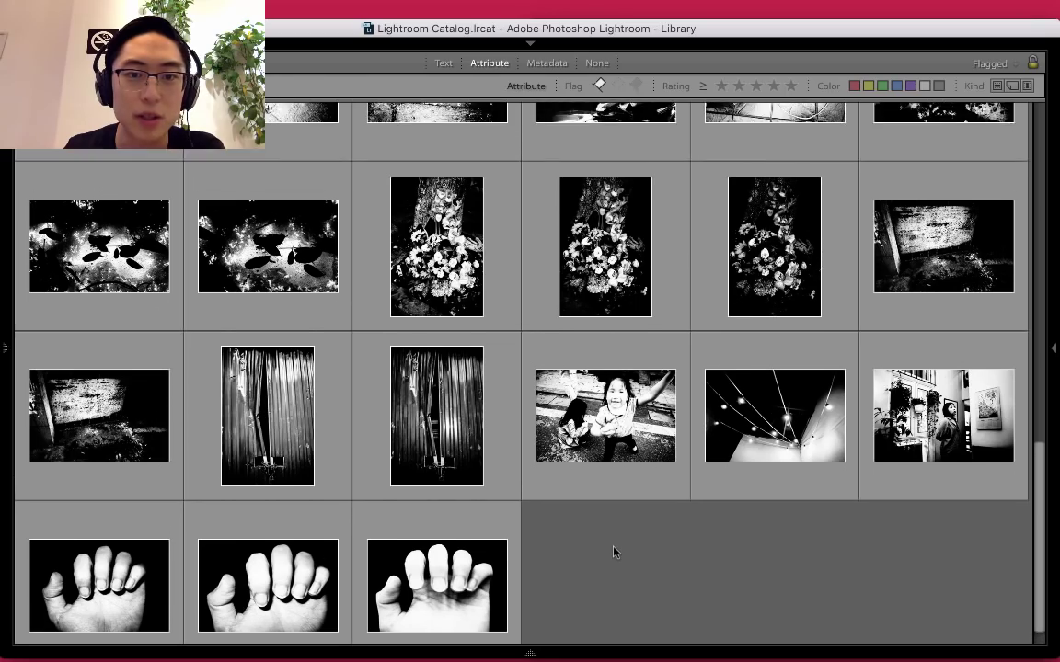
scroll(614, 552, down, 1)
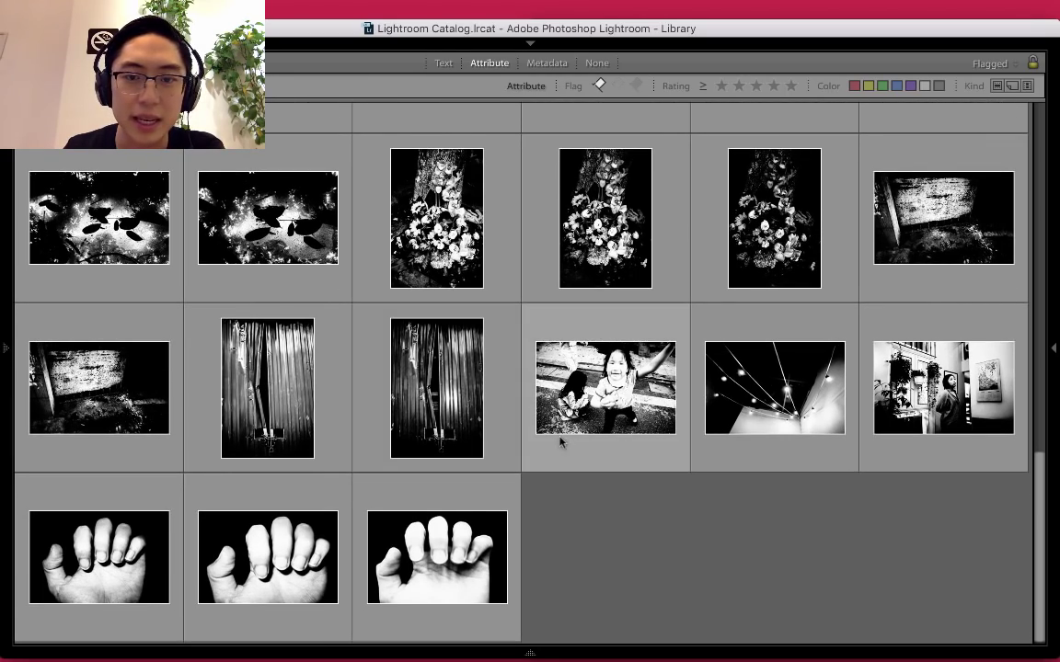
View the girl photo full size with the Quick Develop panel shown, then return to the grid
double_click(632, 400)
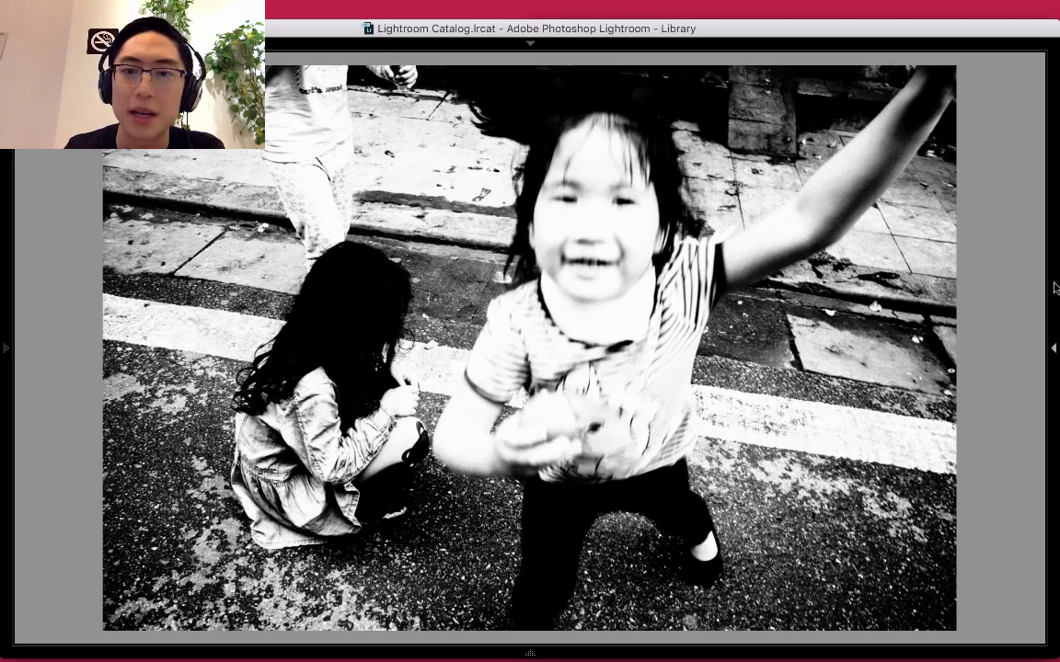
click(1055, 288)
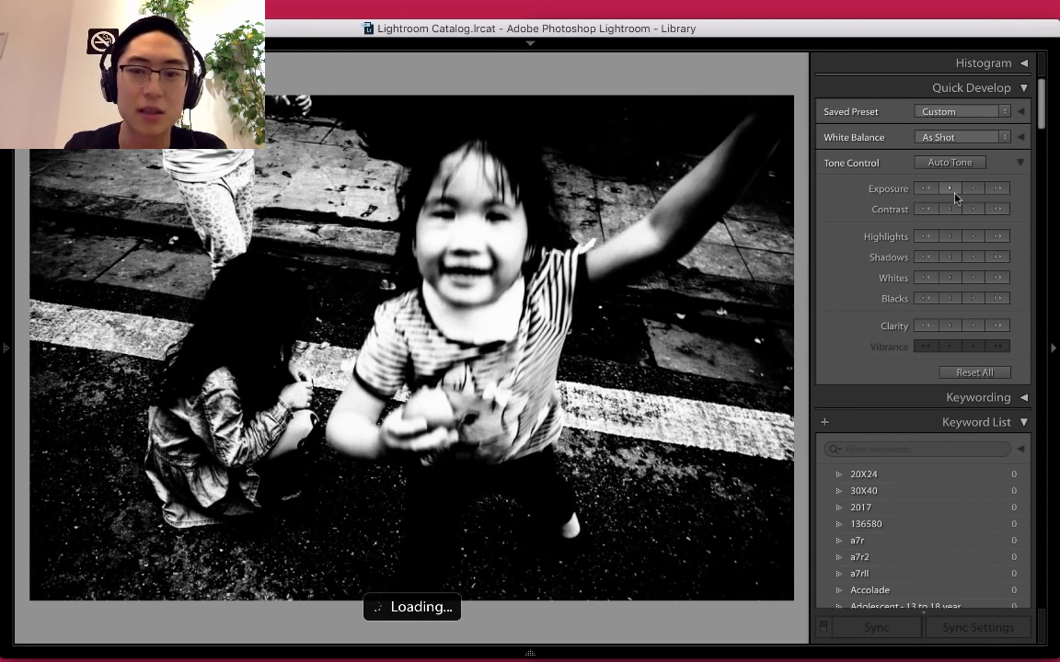
key(g)
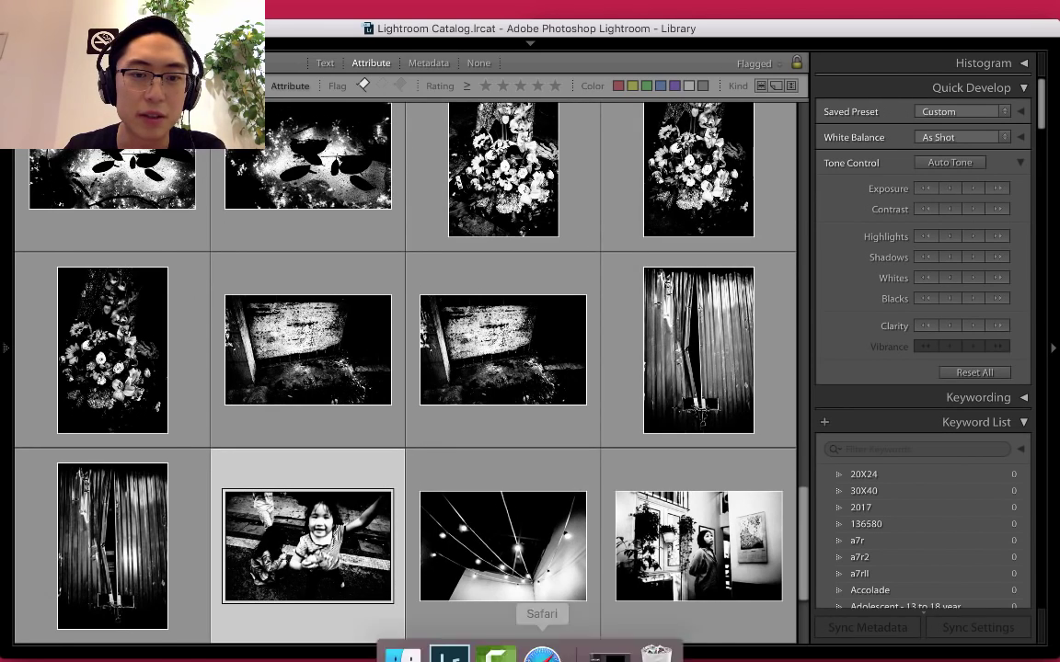
scroll(642, 570, down, 3)
Lower the third hands photo's exposure, nudge it back up once, and return to the grid
double_click(531, 579)
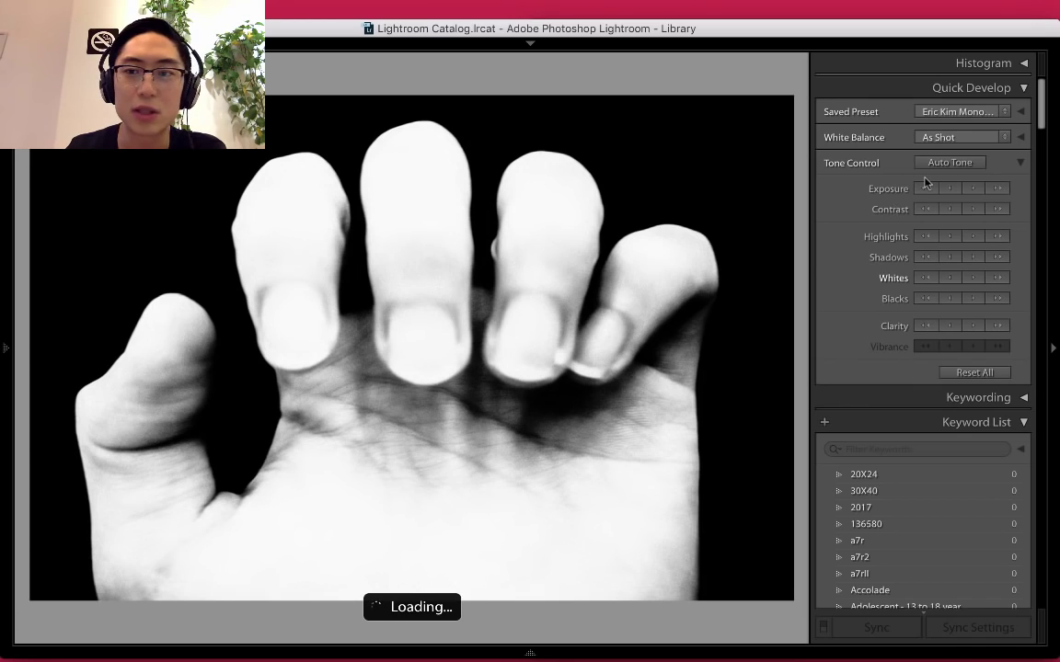
click(926, 189)
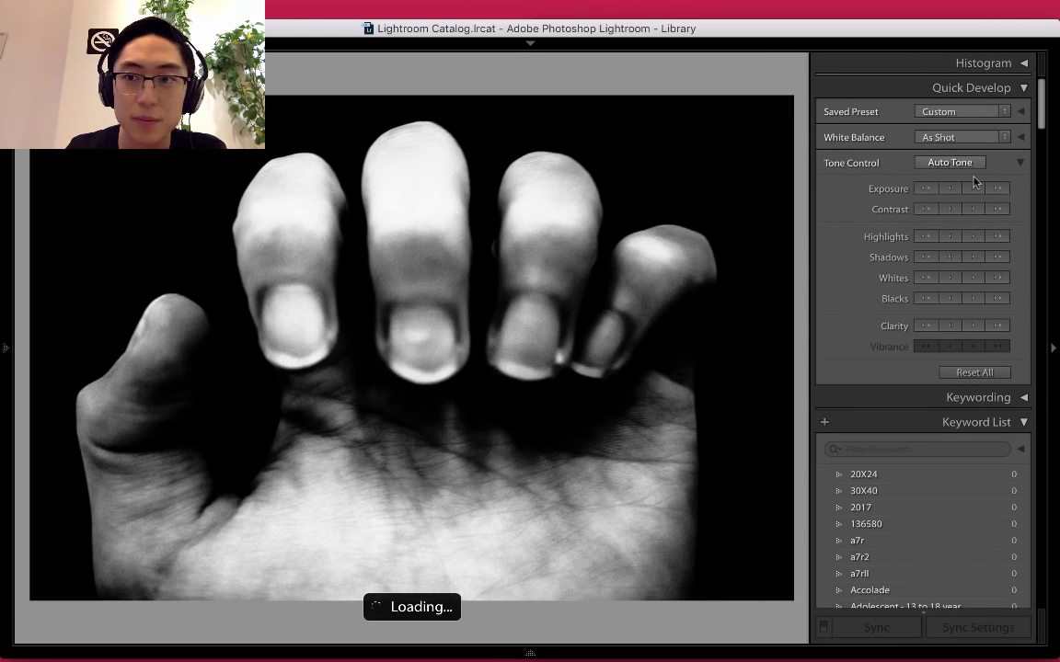
click(973, 187)
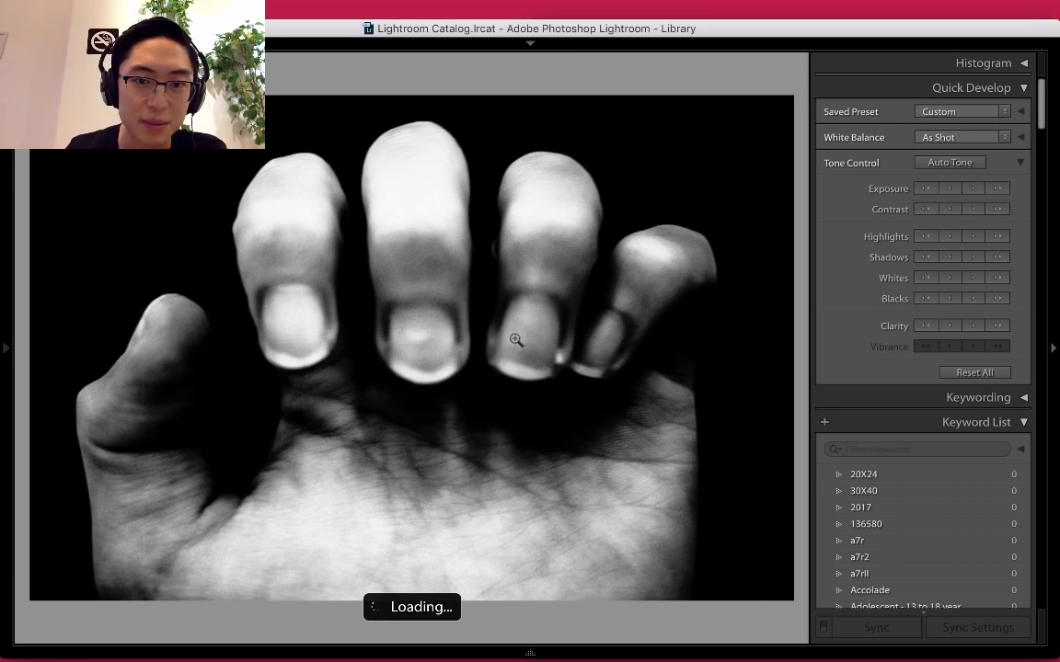
key(g)
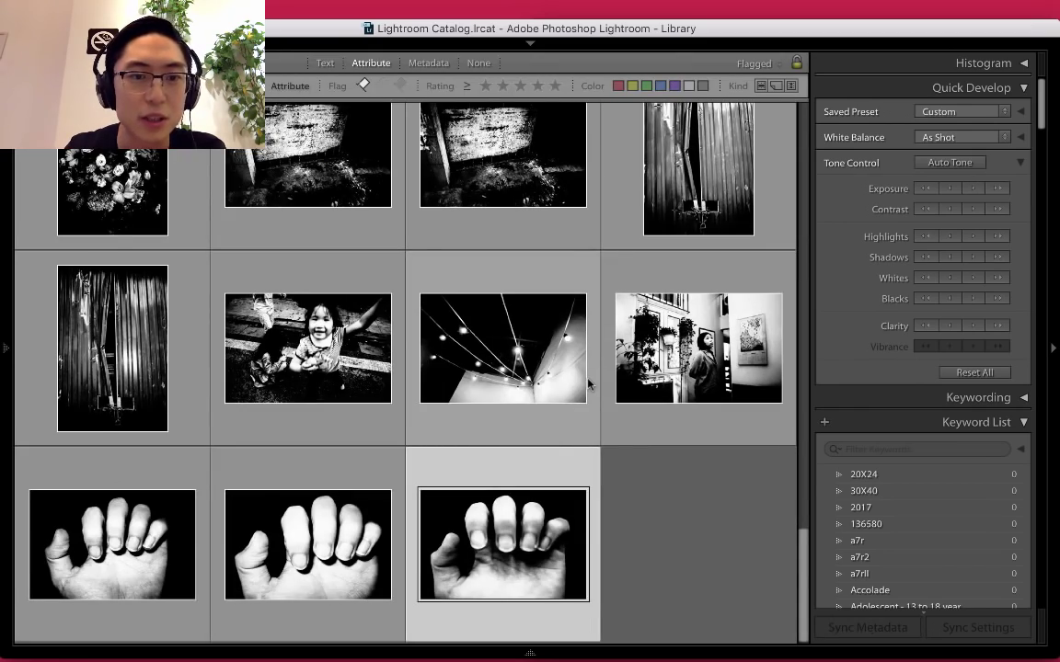
scroll(551, 368, up, 2)
Open the leaves photo full size briefly and return to the thumbnail grid
scroll(576, 385, up, 5)
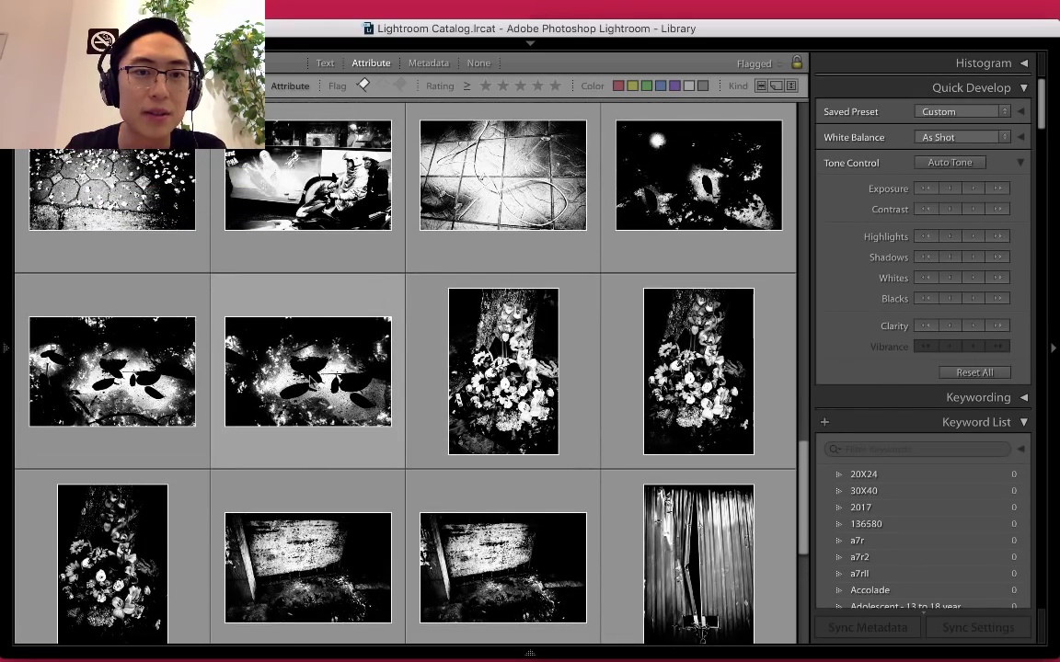
double_click(308, 371)
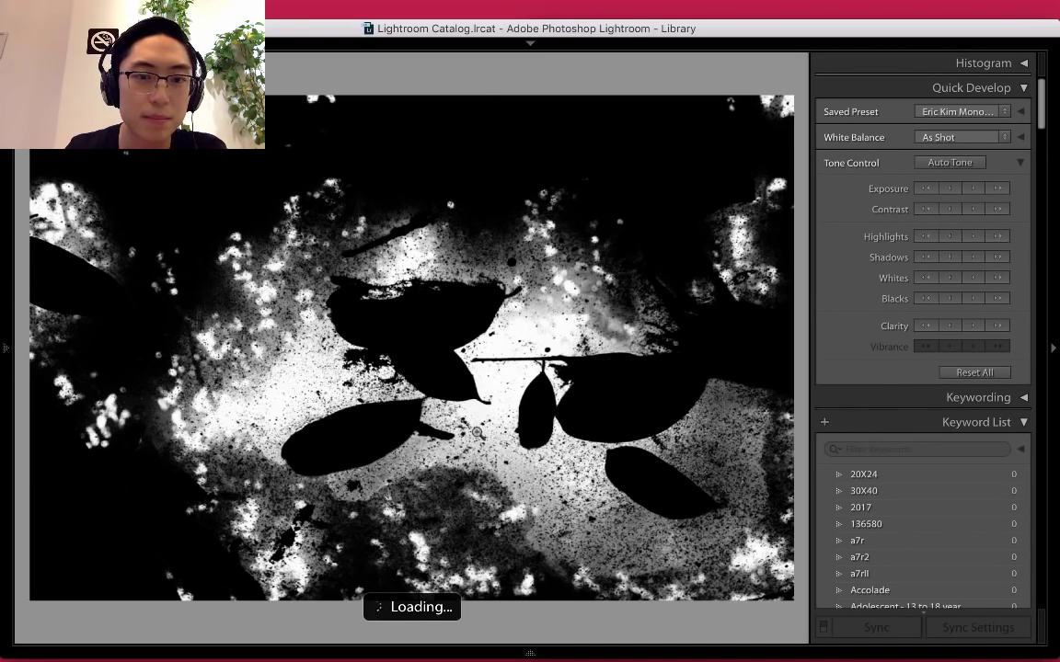
key(g)
Open the shattered-glass photo and lower its exposure with Quick Develop
scroll(399, 433, up, 6)
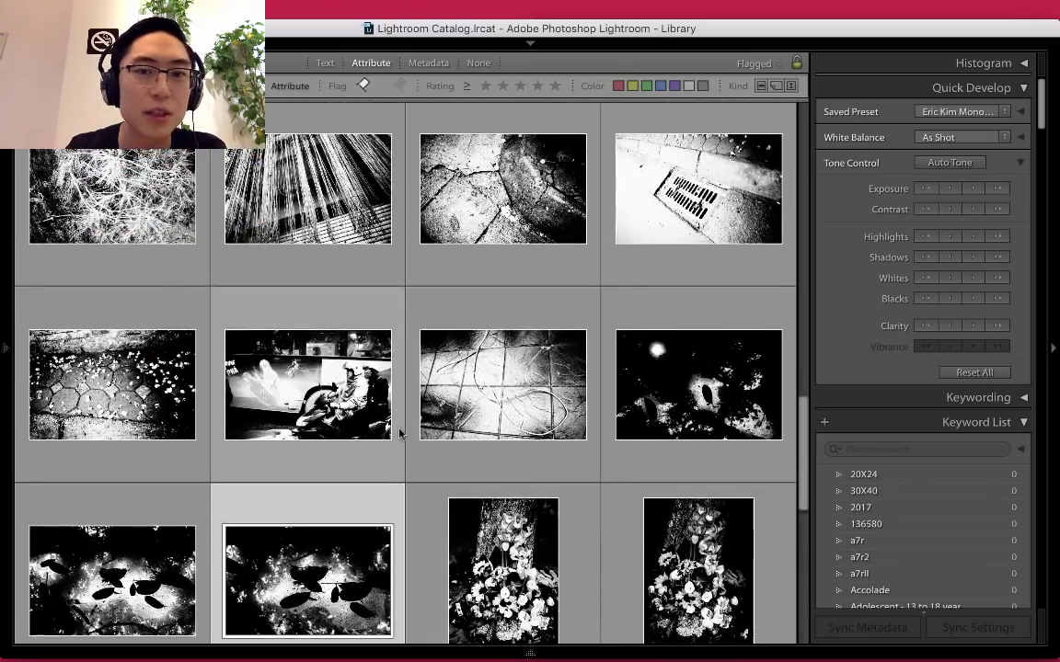
scroll(399, 433, up, 2)
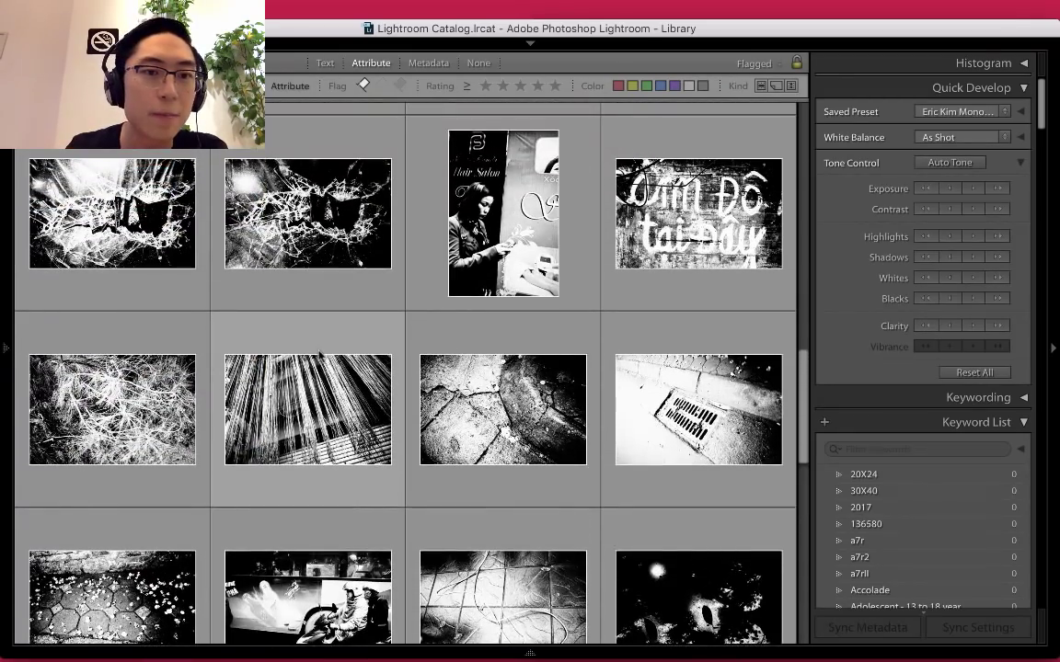
scroll(321, 353, up, 2)
double_click(116, 318)
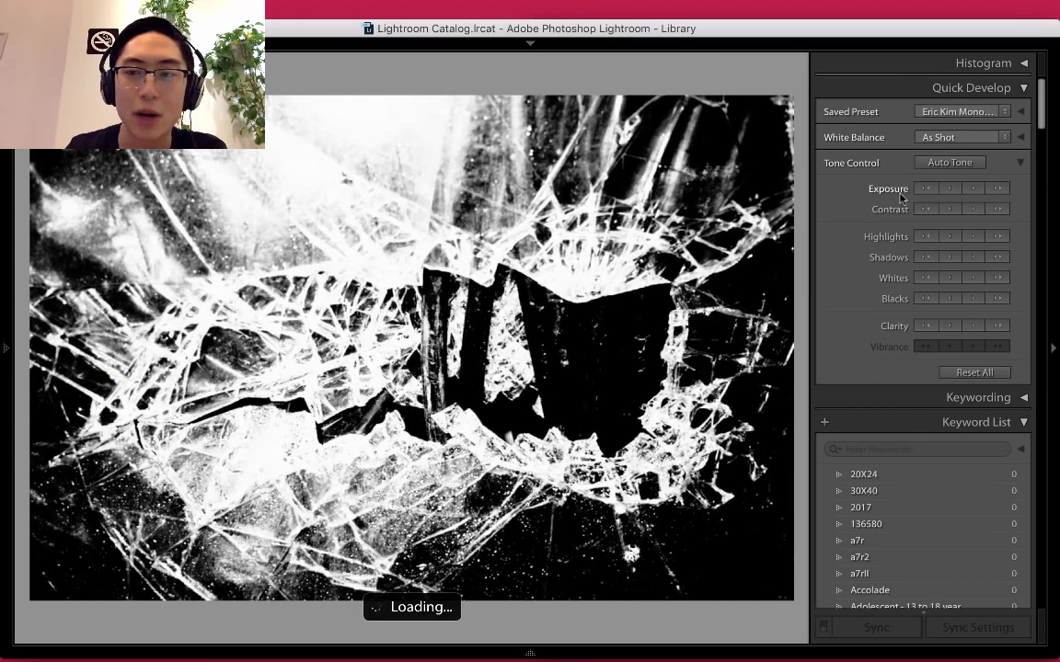
click(927, 190)
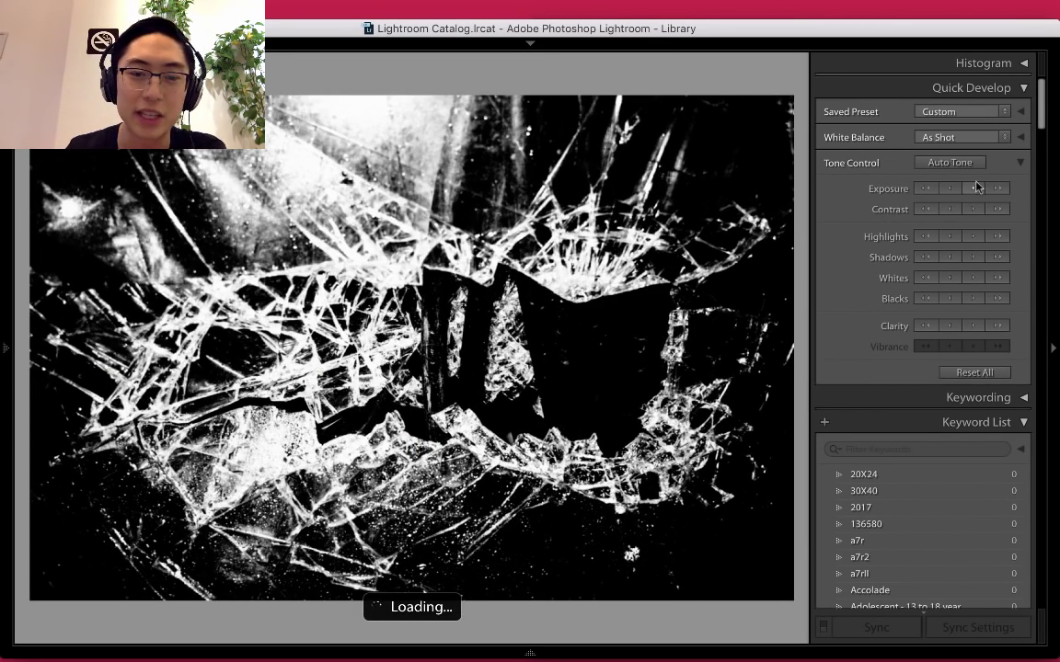
Open the hand silhouette photo and export it as a JPEG into the Hanoi v35 subfolder
key(g)
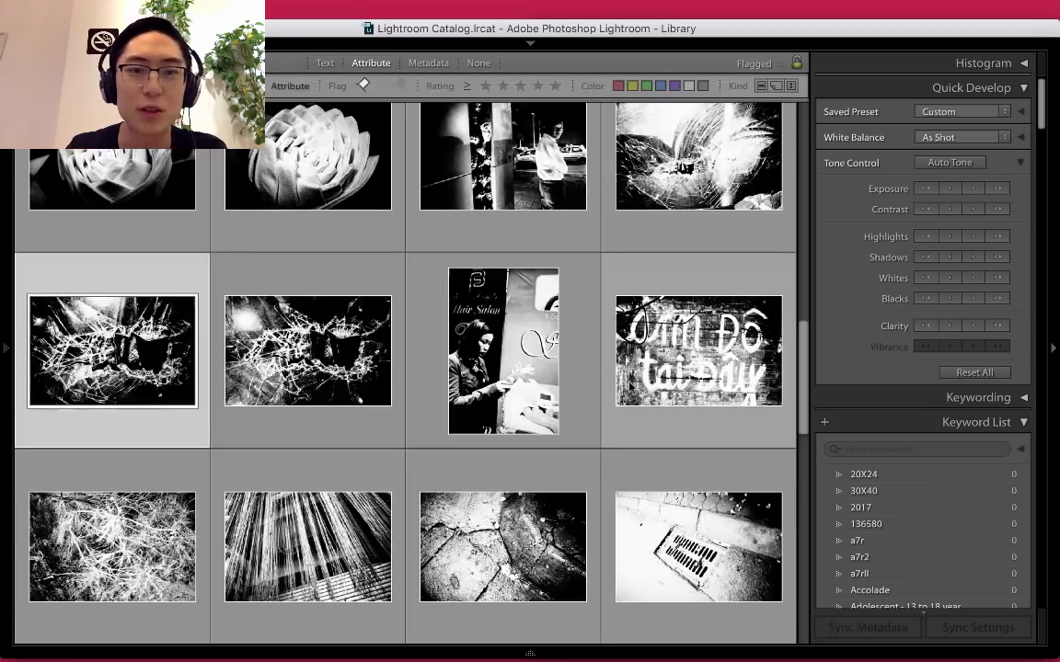
scroll(405, 349, up, 10)
scroll(460, 386, up, 6)
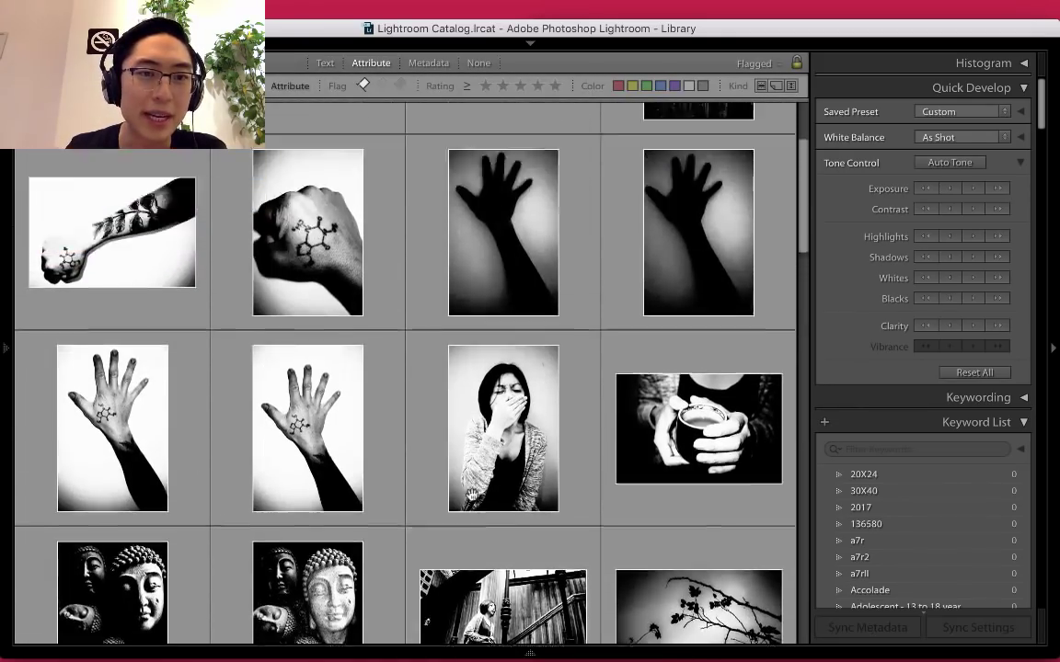
double_click(458, 364)
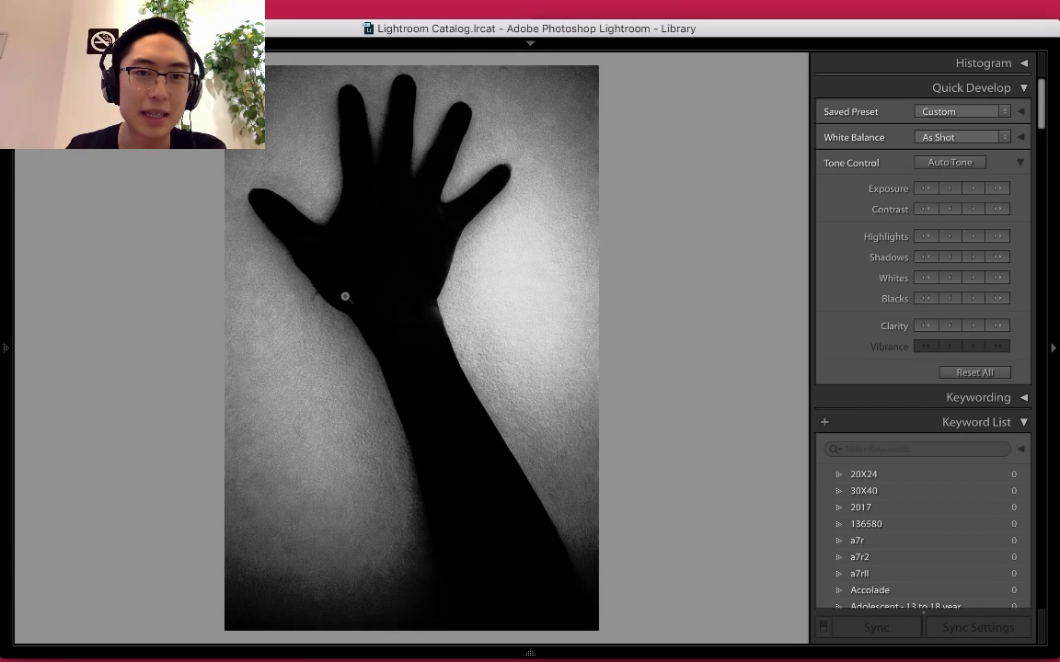
click(5, 336)
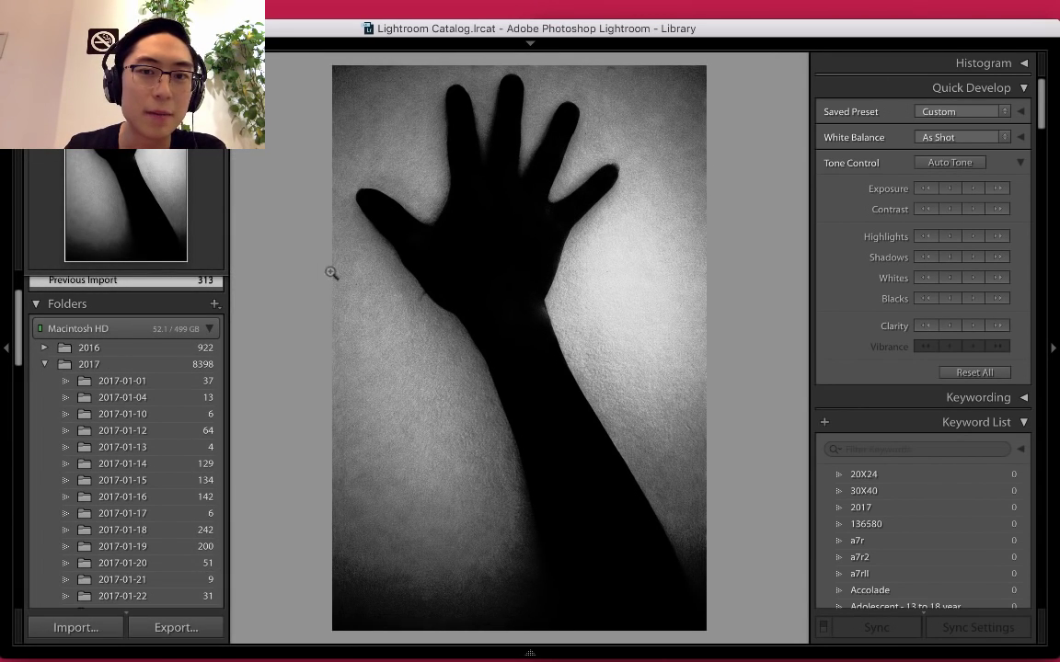
click(179, 624)
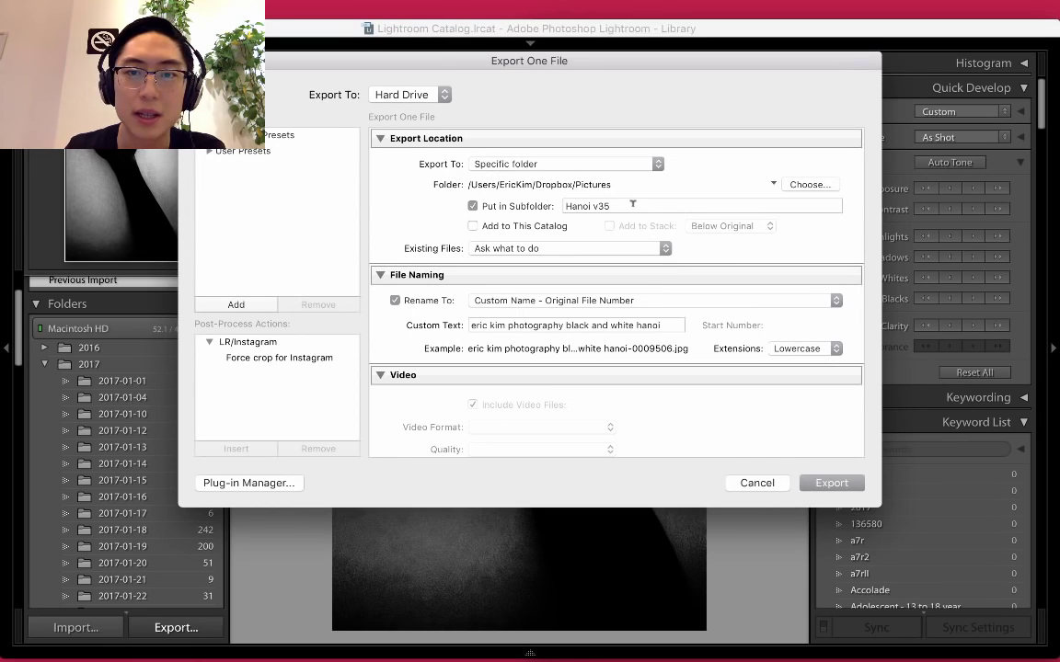
click(831, 488)
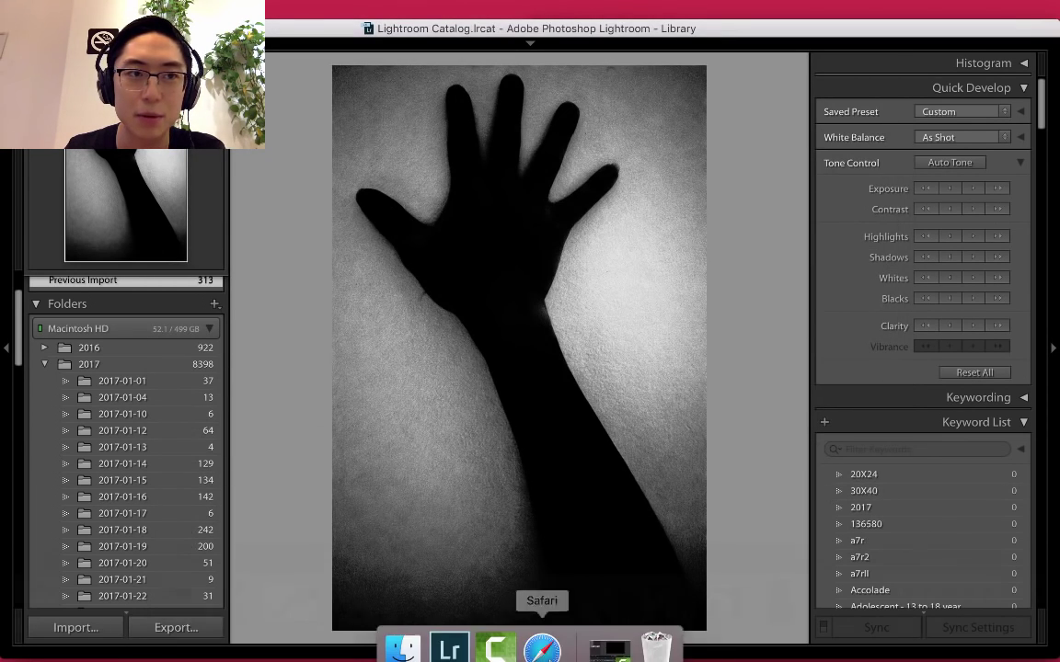
In Finder, go to Pictures and open the Hanoi v35 folder of exports
click(401, 633)
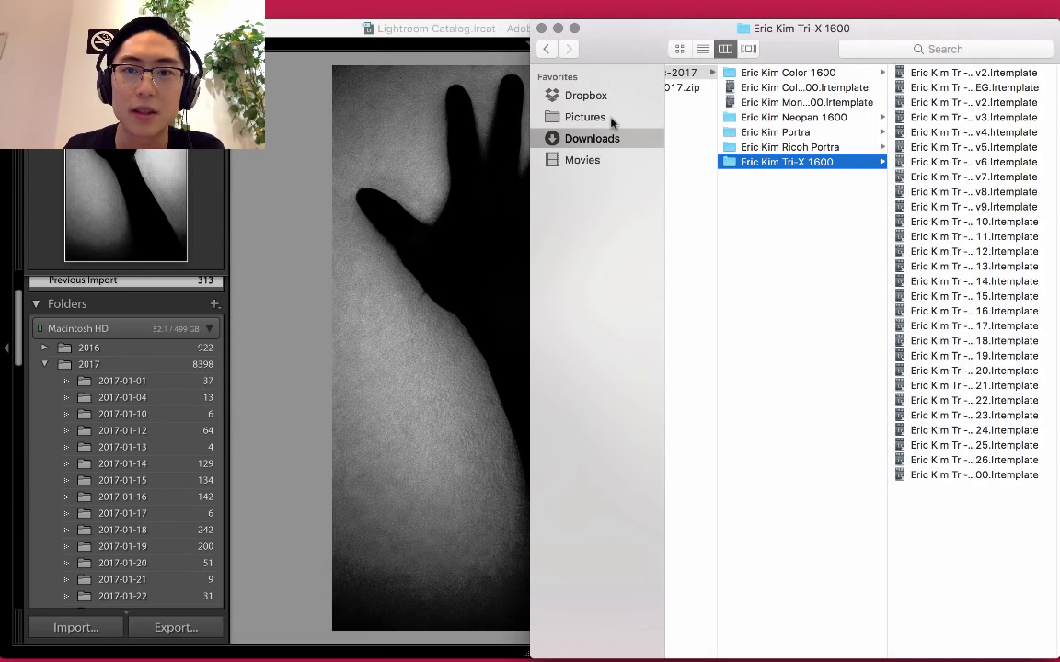
click(611, 123)
scroll(703, 366, down, 10)
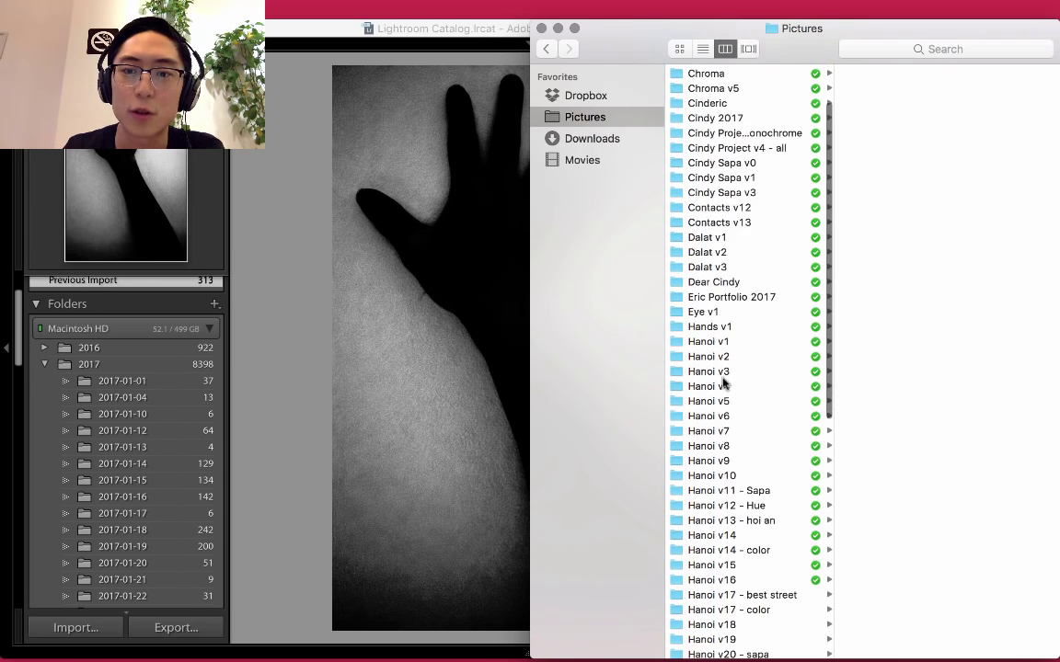
scroll(754, 441, down, 2)
click(745, 524)
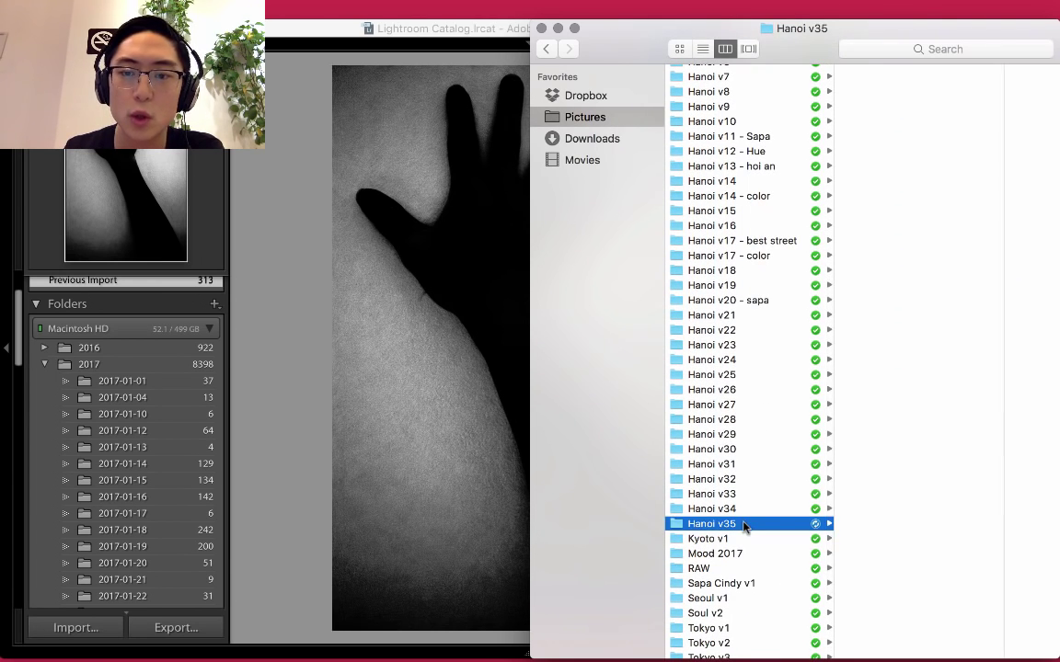
Quick Look the exported leaf JPEG and then the hand JPEG
key(Right)
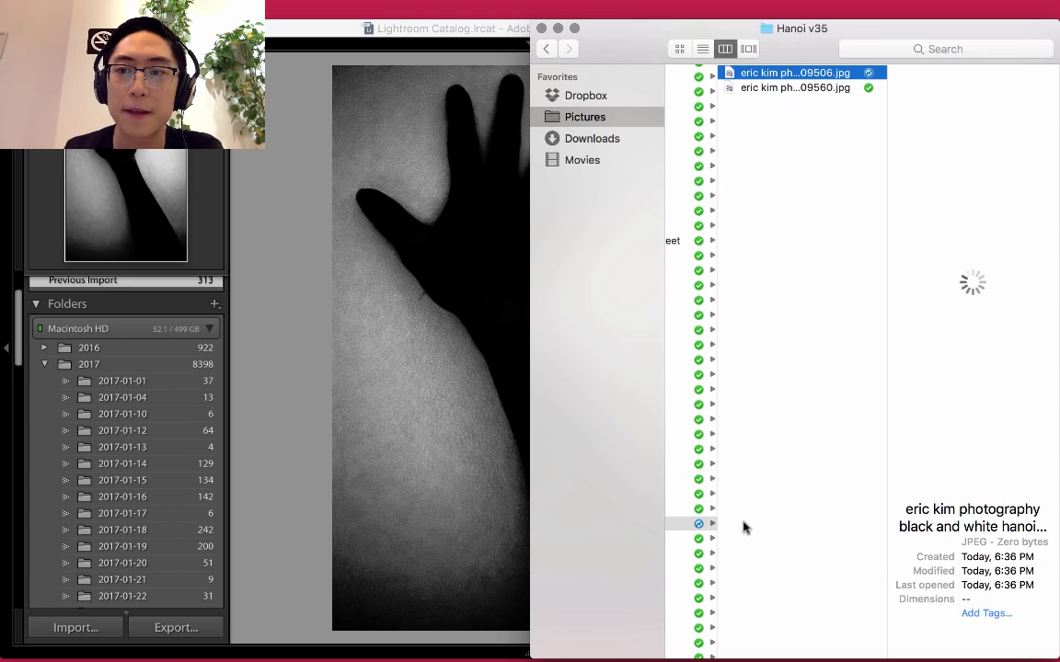
key(Down)
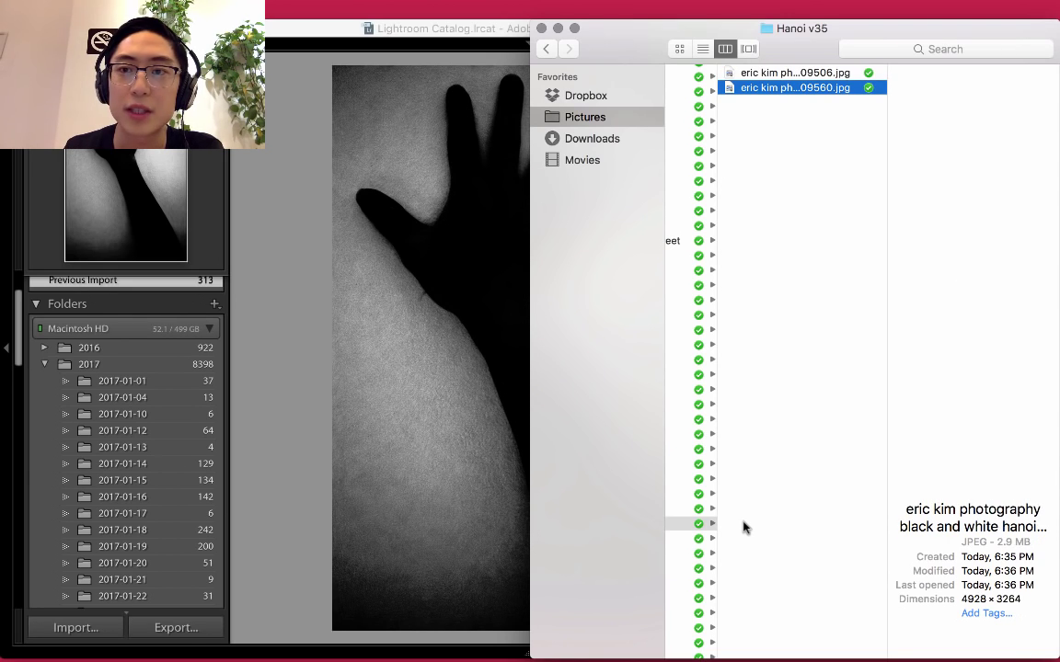
key(space)
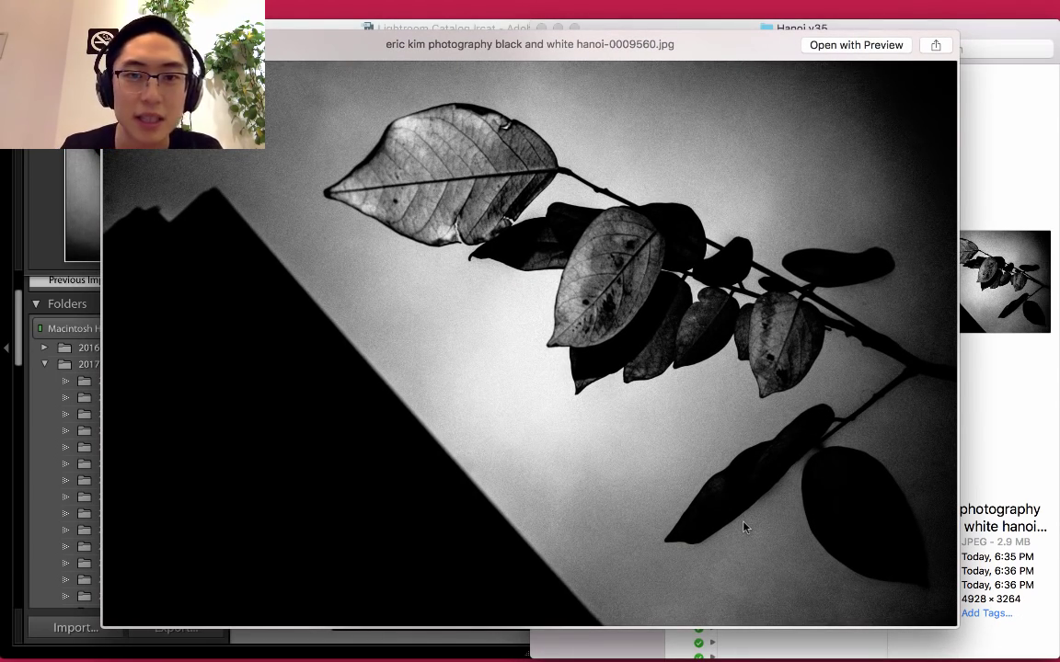
key(space)
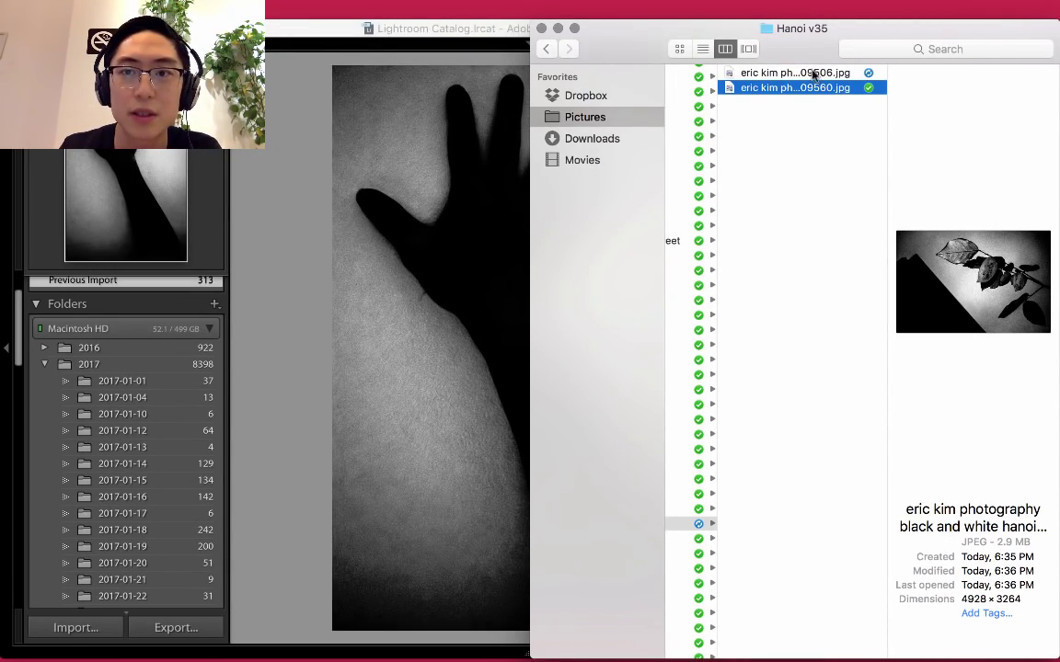
click(809, 73)
key(space)
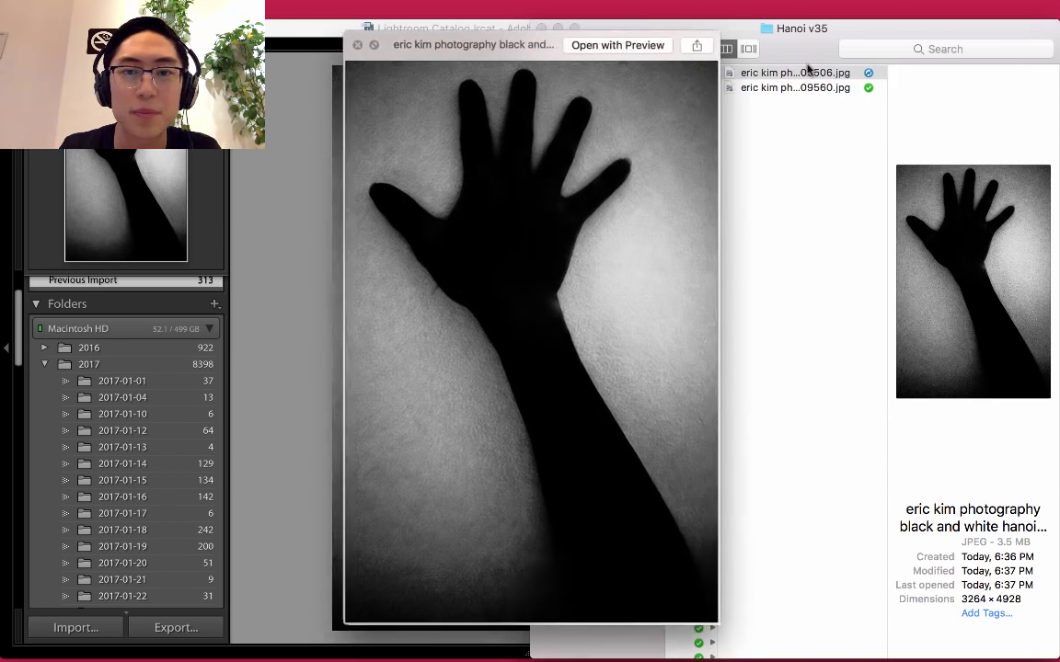
key(space)
Select the exported files and settle on the hand photo JPEG to view its details
click(816, 109)
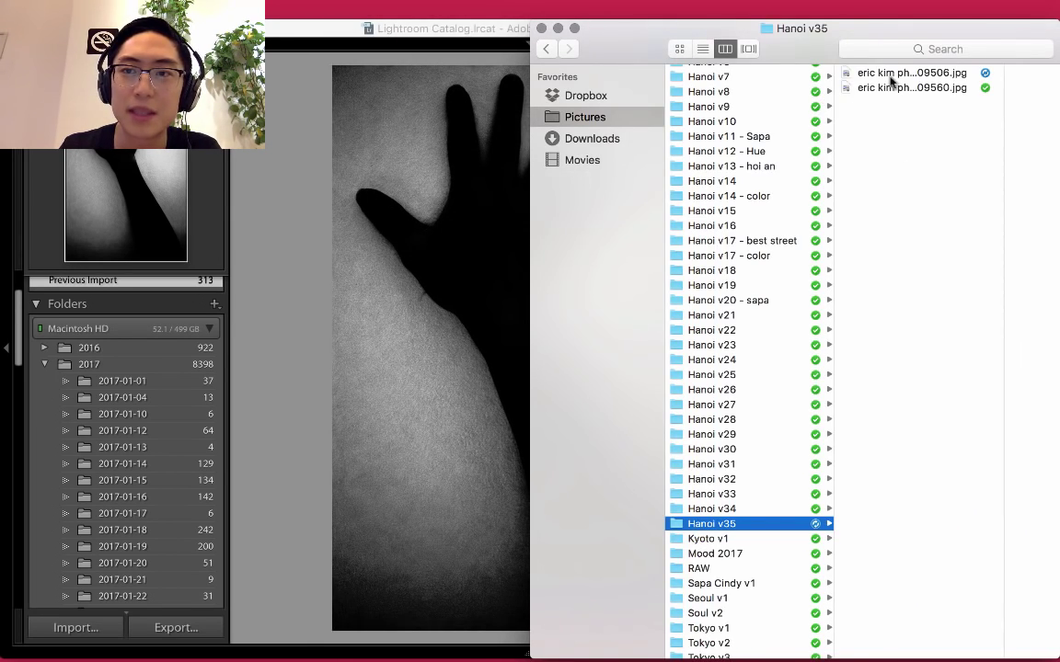
drag(891, 118, 875, 54)
click(904, 142)
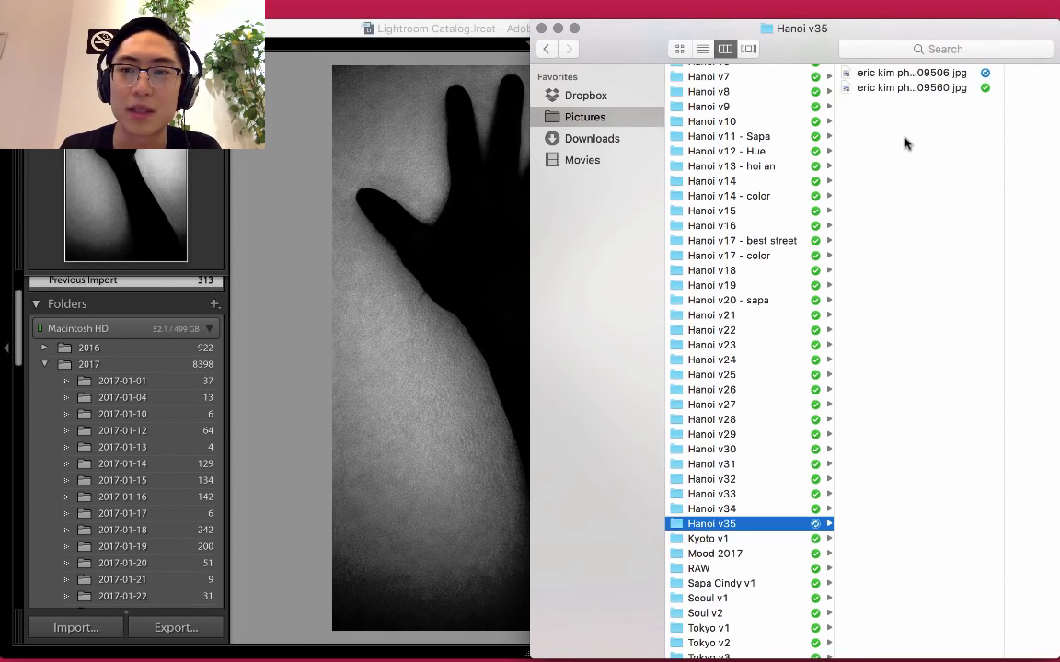
click(909, 80)
key(Down)
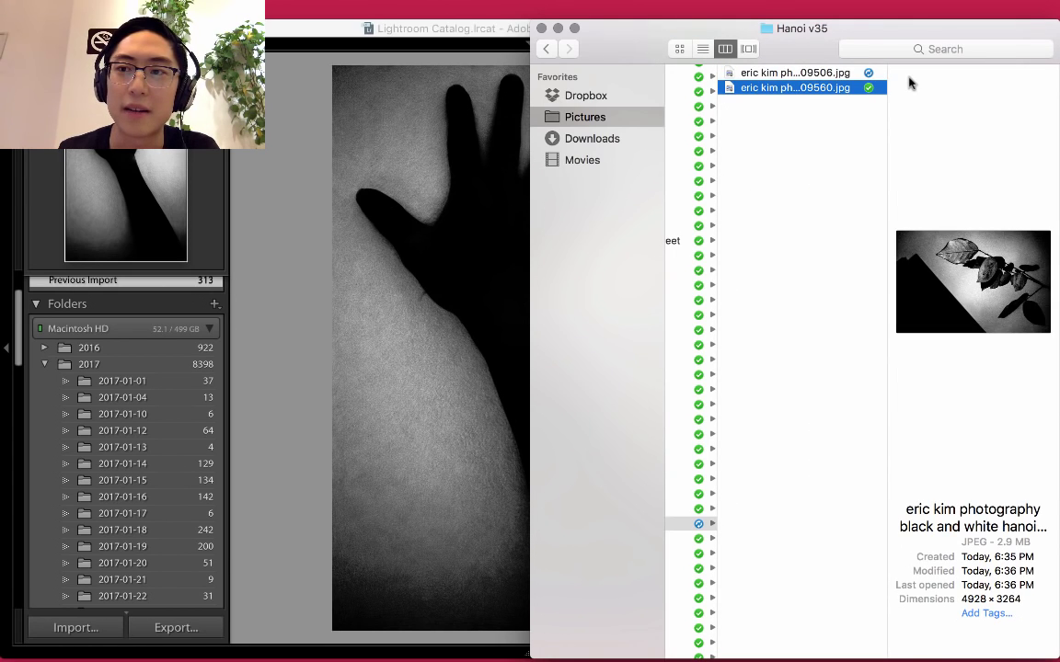
key(Up)
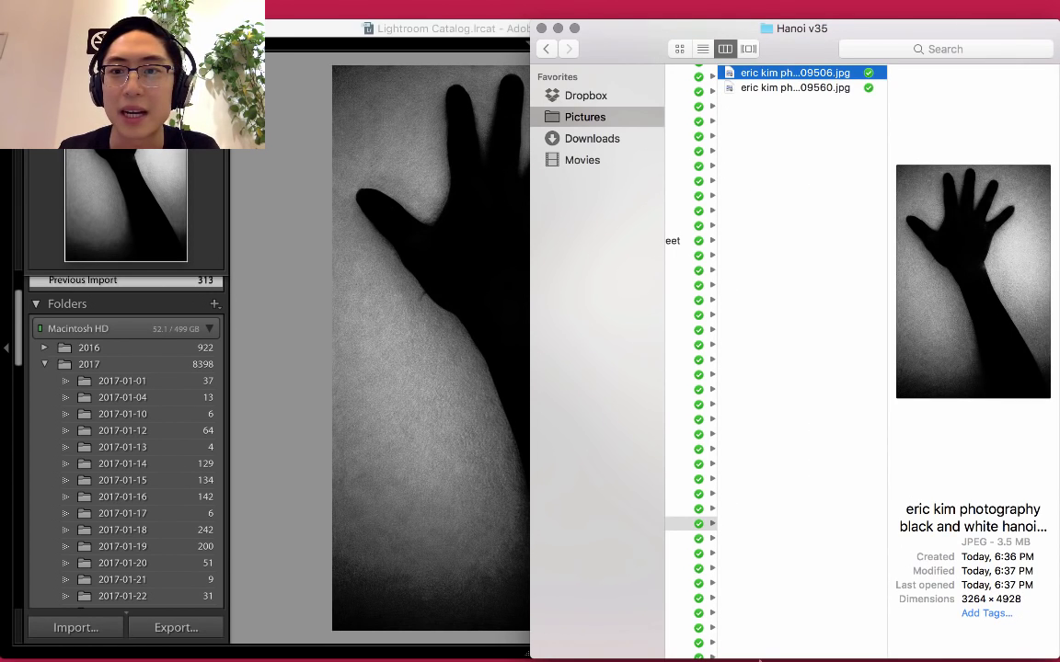
mouse_move(598, 655)
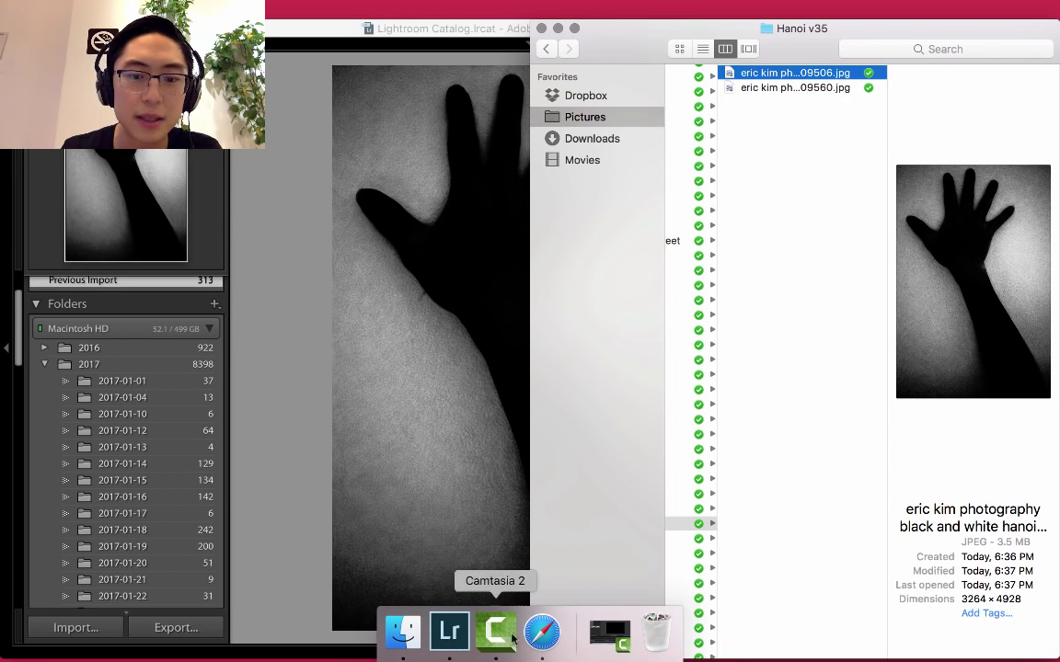
Search the web in Safari for 'eric kim preset', then return to Lightroom
click(541, 632)
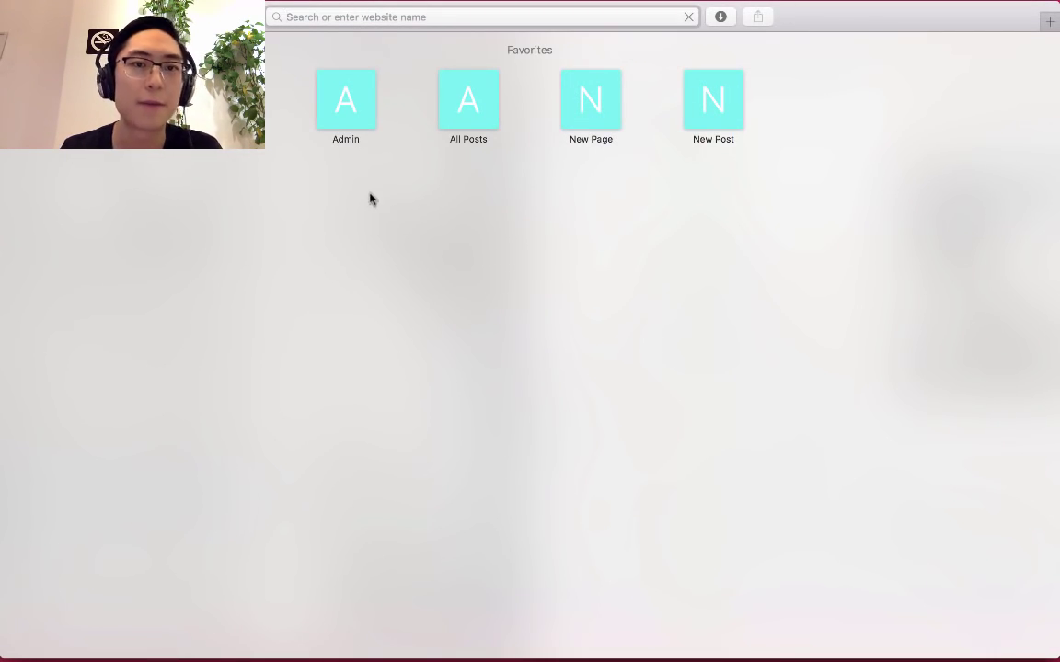
text(eric kim preset)
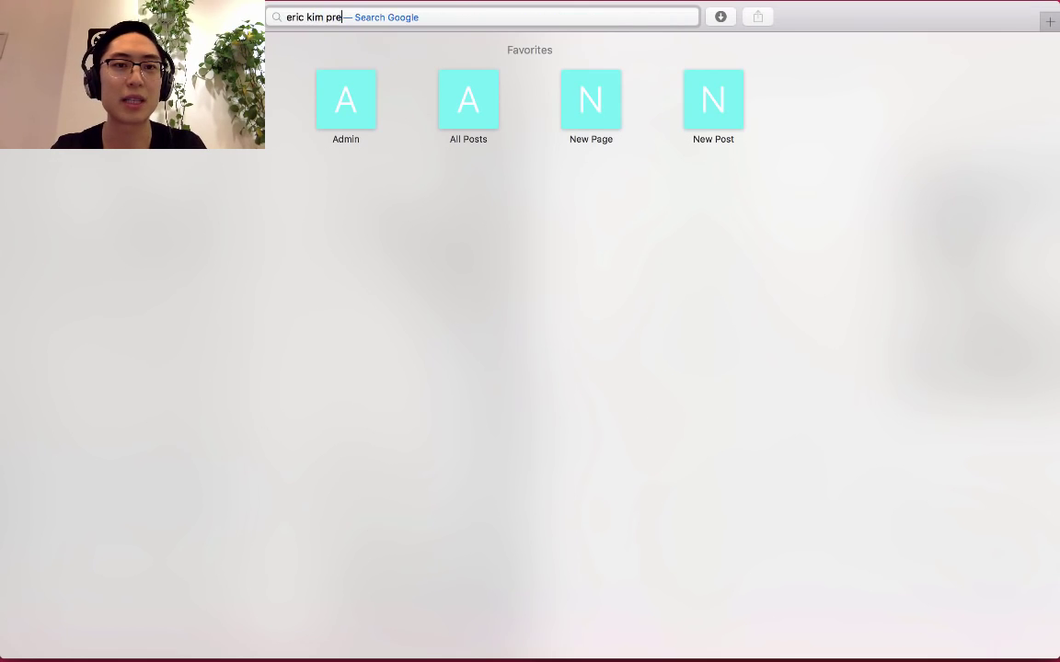
key(Return)
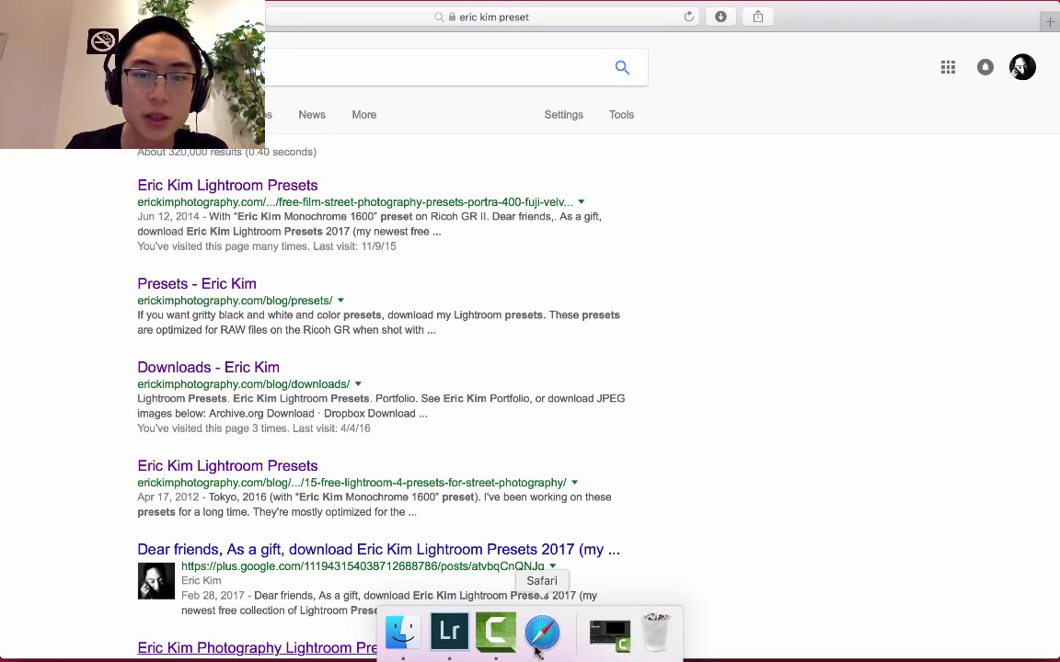
click(449, 631)
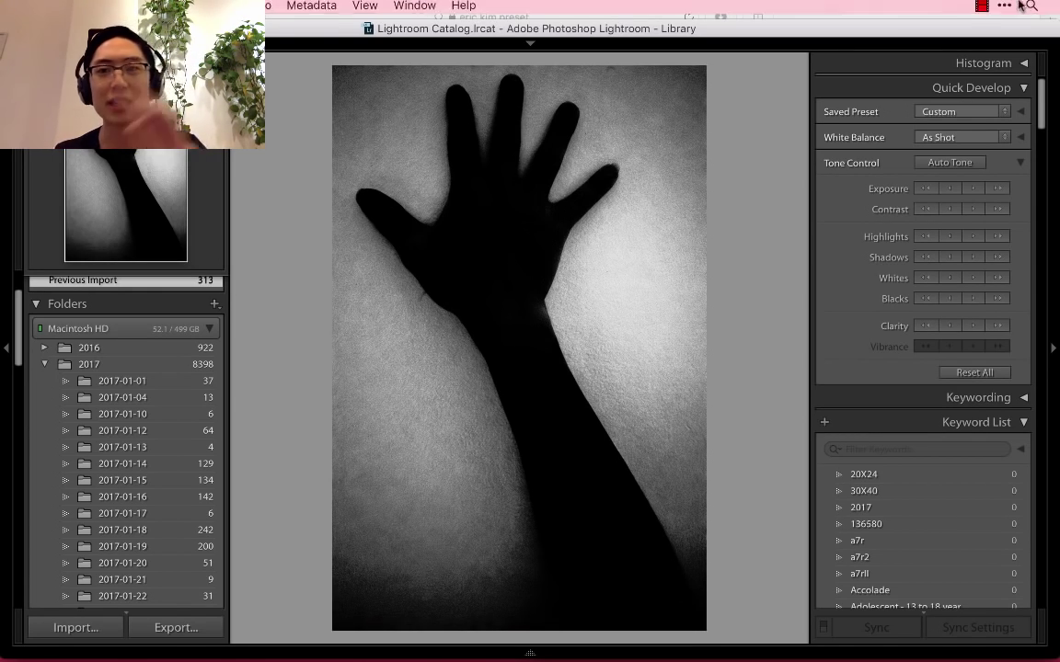